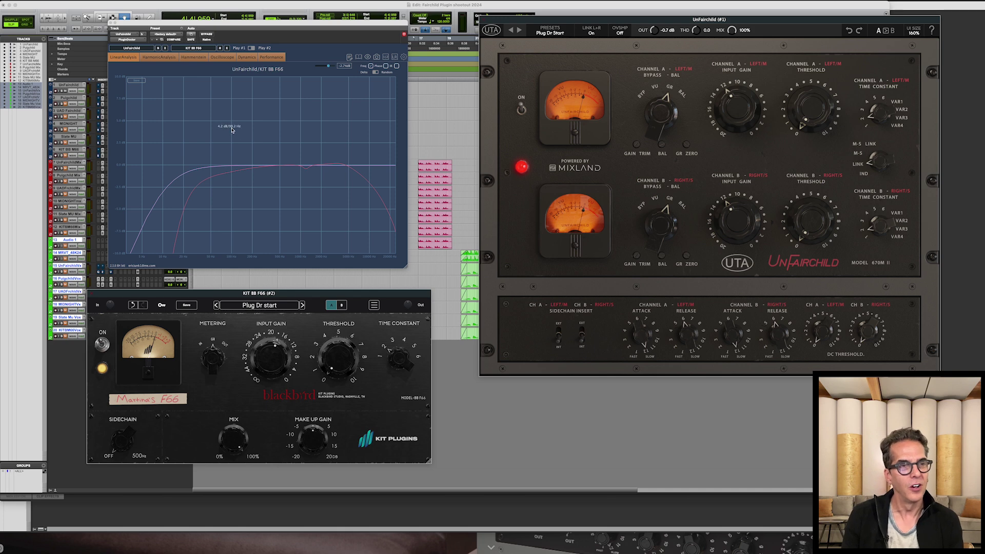
Step: Compare the harmonic analysis of UnFairchild and KIT BB F66, muting each plugin's curve in turn
{"action": "left_click", "coordinate": [160, 58]}
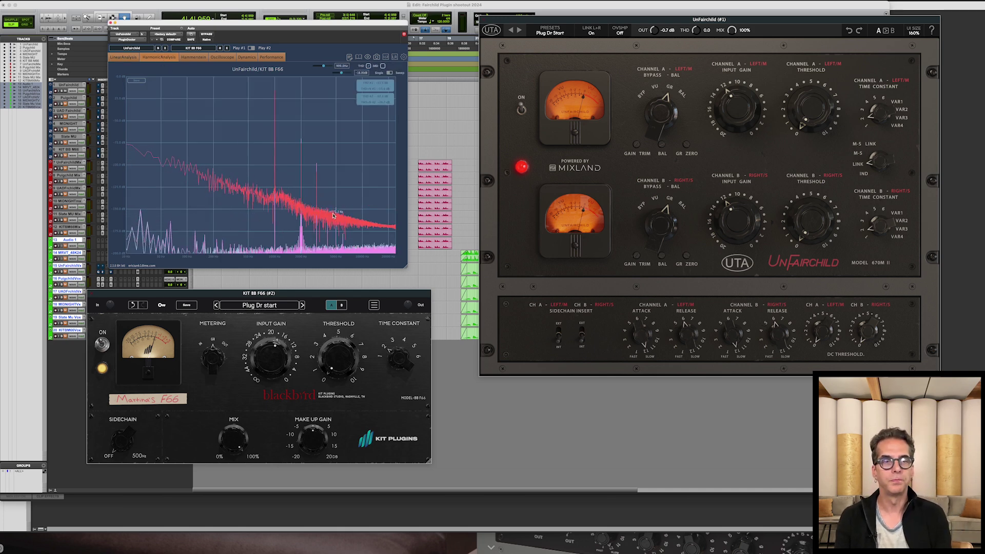
{"action": "left_click", "coordinate": [220, 48]}
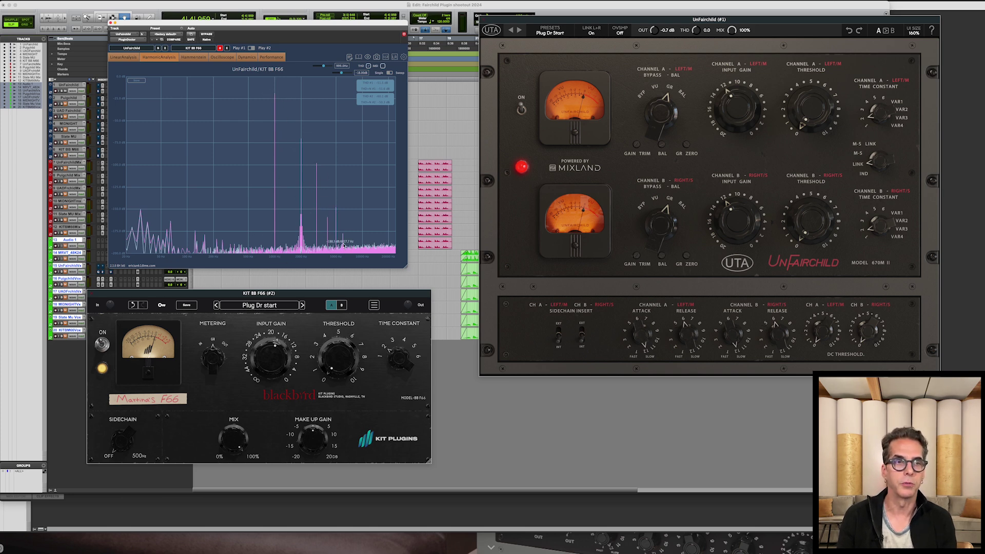
{"action": "left_click", "coordinate": [220, 48]}
{"action": "left_click", "coordinate": [158, 48]}
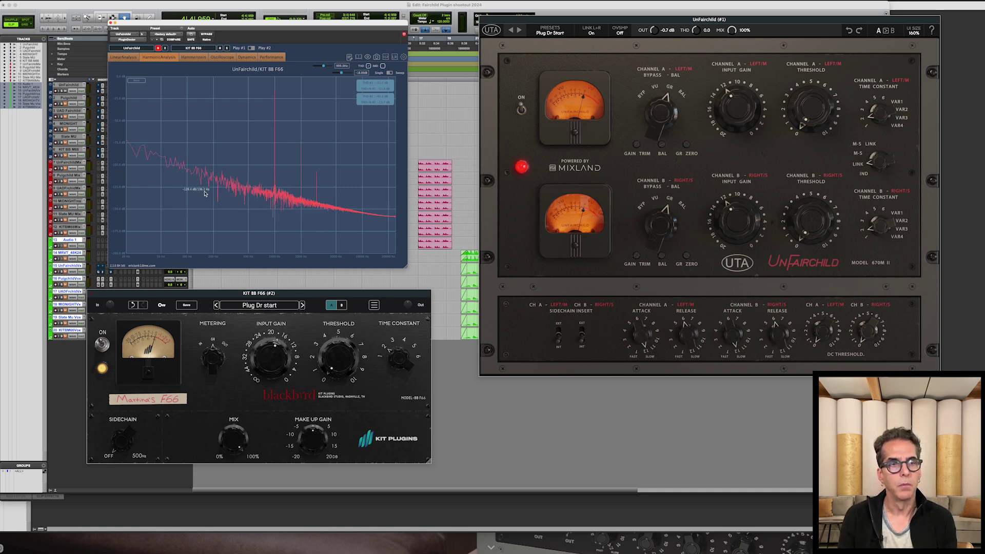
{"action": "left_click", "coordinate": [221, 48]}
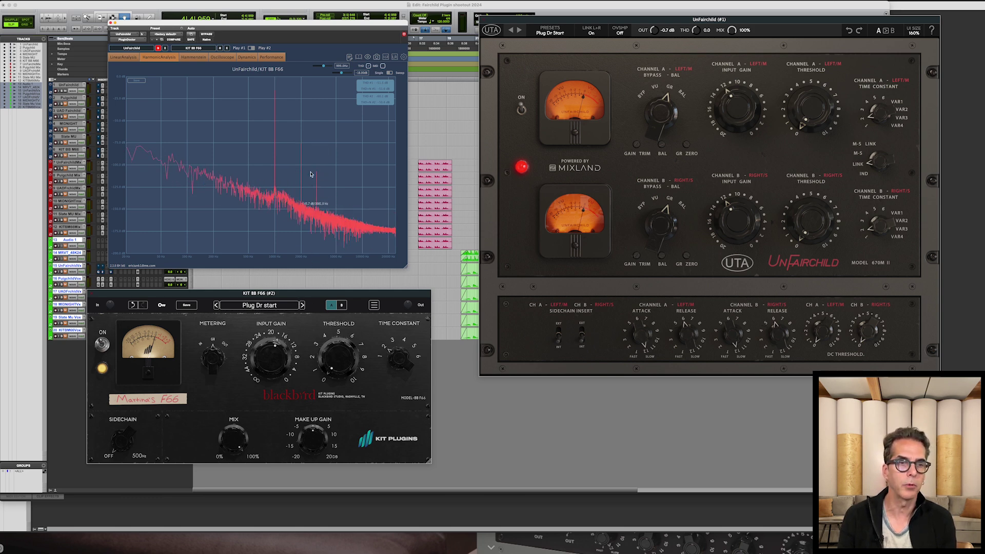
{"action": "left_click", "coordinate": [158, 48]}
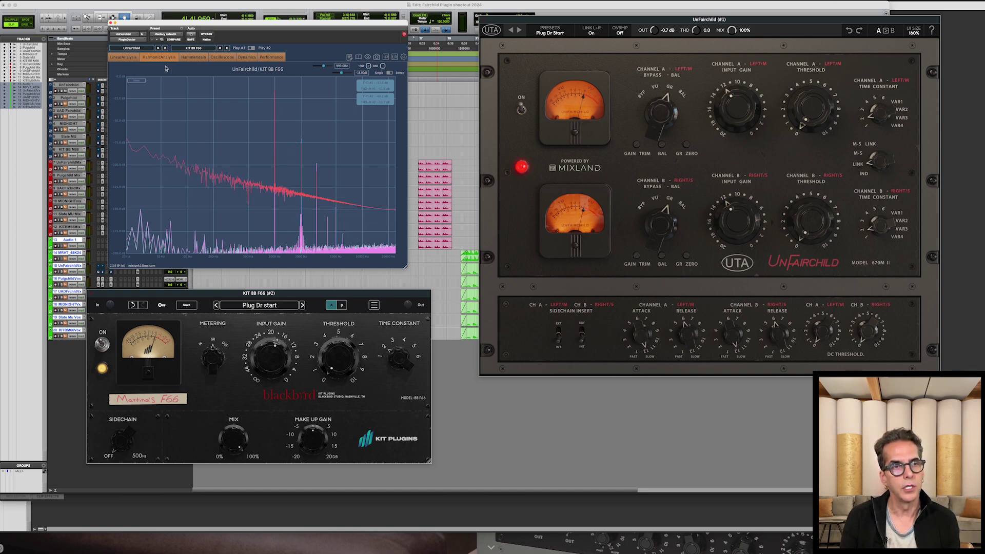
Step: Examine both plugins' dynamics ramp and their attack and release response, then hide the KIT BB F66 curve
{"action": "left_click", "coordinate": [246, 57]}
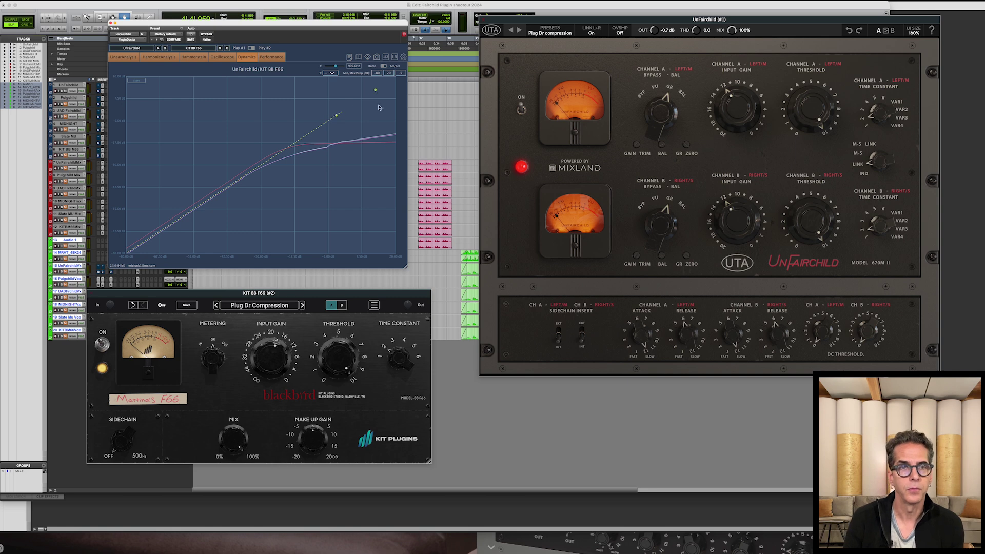
{"action": "left_click", "coordinate": [384, 66]}
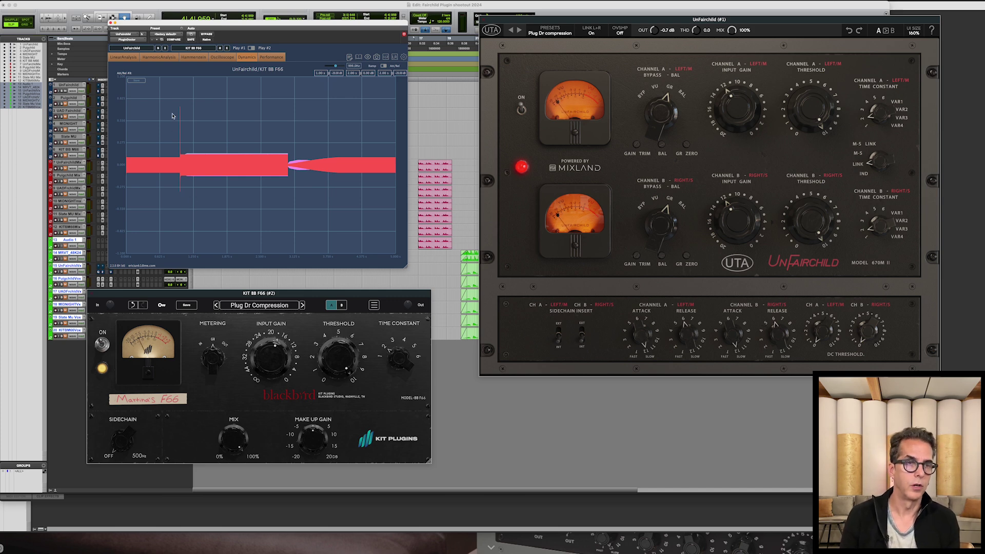
{"action": "left_click_drag", "start_coordinate": [175, 102], "coordinate": [191, 204]}
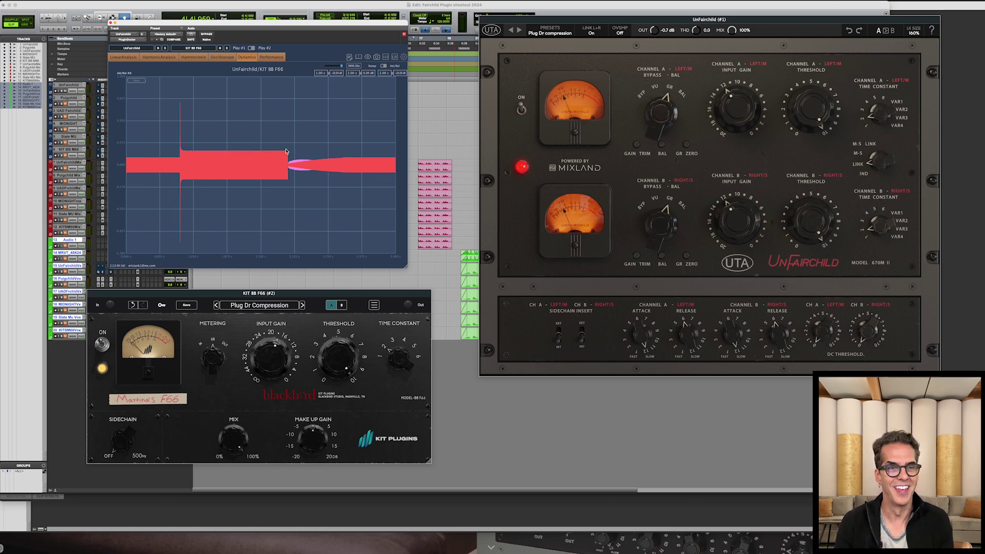
{"action": "left_click_drag", "start_coordinate": [287, 148], "coordinate": [346, 212]}
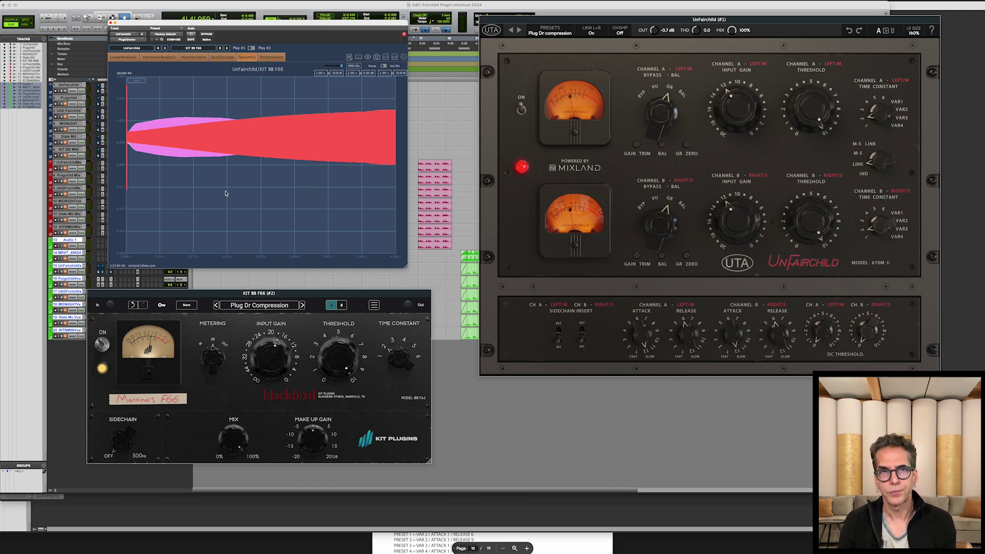
{"action": "left_click", "coordinate": [220, 48]}
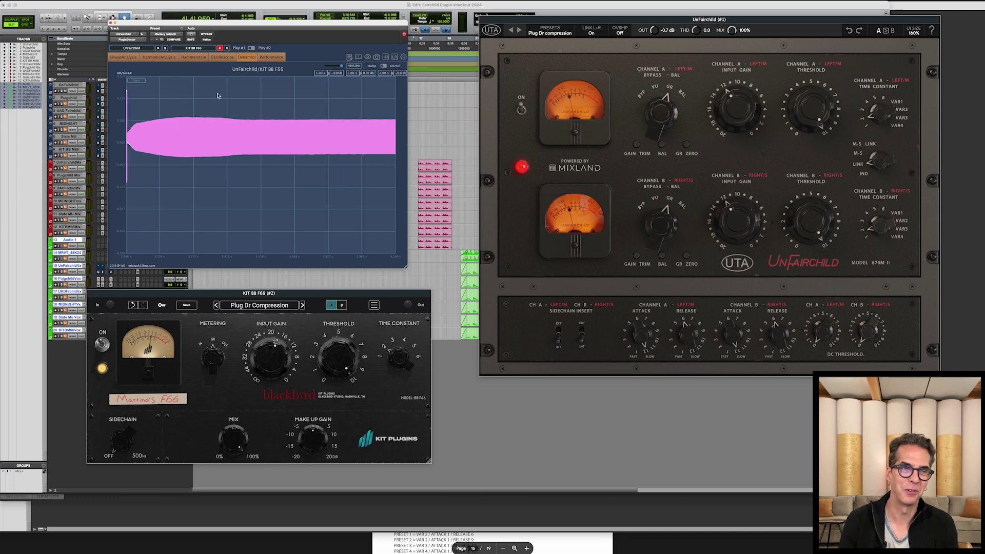
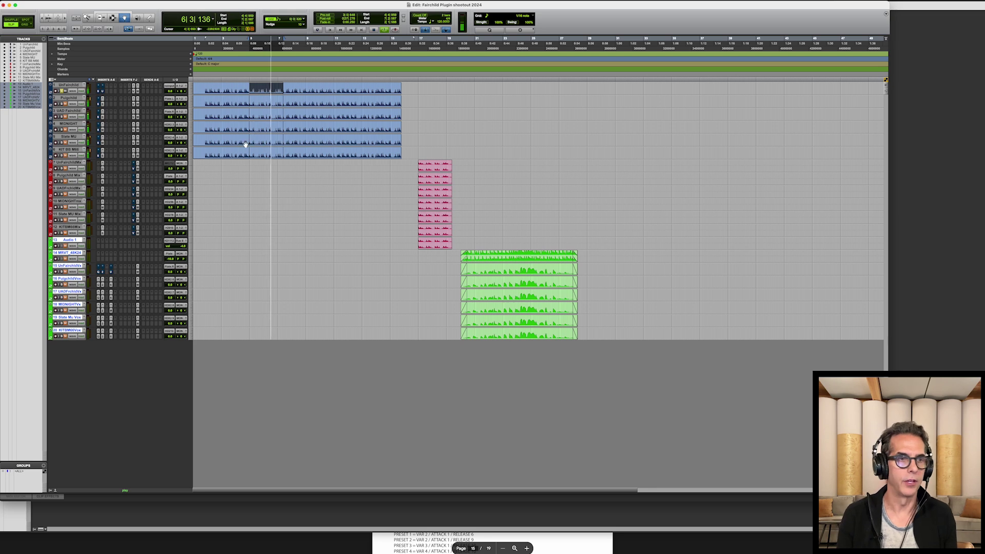
Step: Open the UnFairchild insert on the first drum track and compare the looped drums with the plugin bypassed and active
{"action": "key", "text": "space"}
{"action": "left_click", "coordinate": [102, 93]}
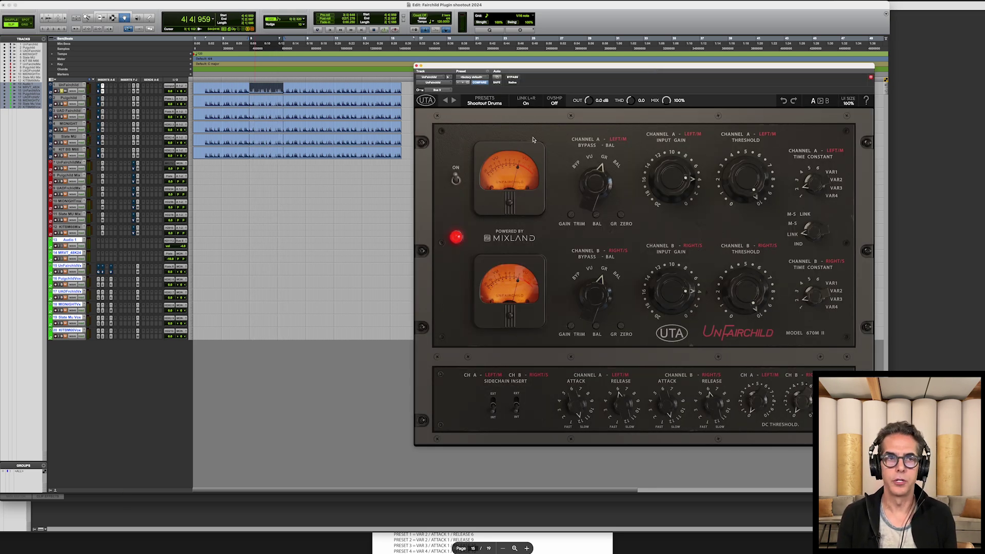
{"action": "key", "text": "space"}
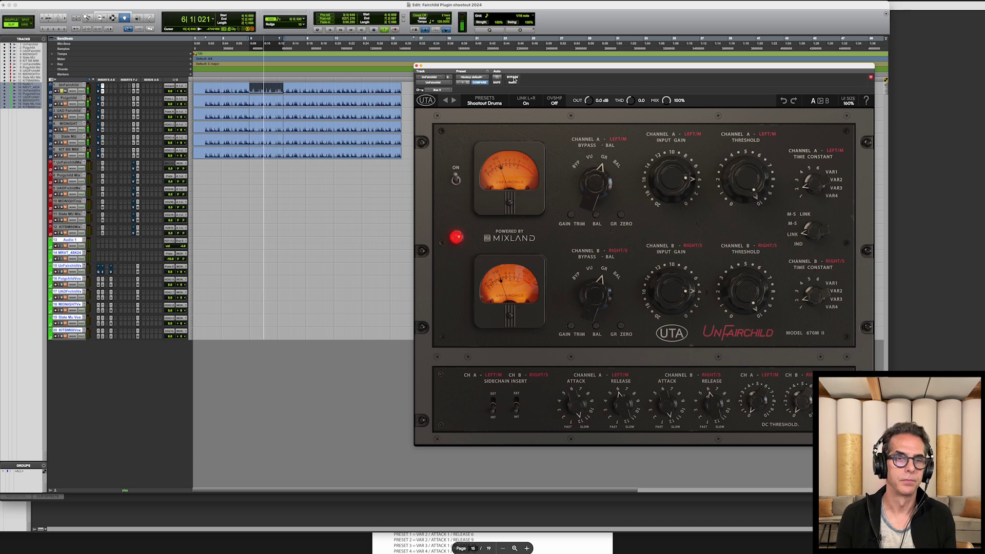
{"action": "left_click", "coordinate": [513, 78]}
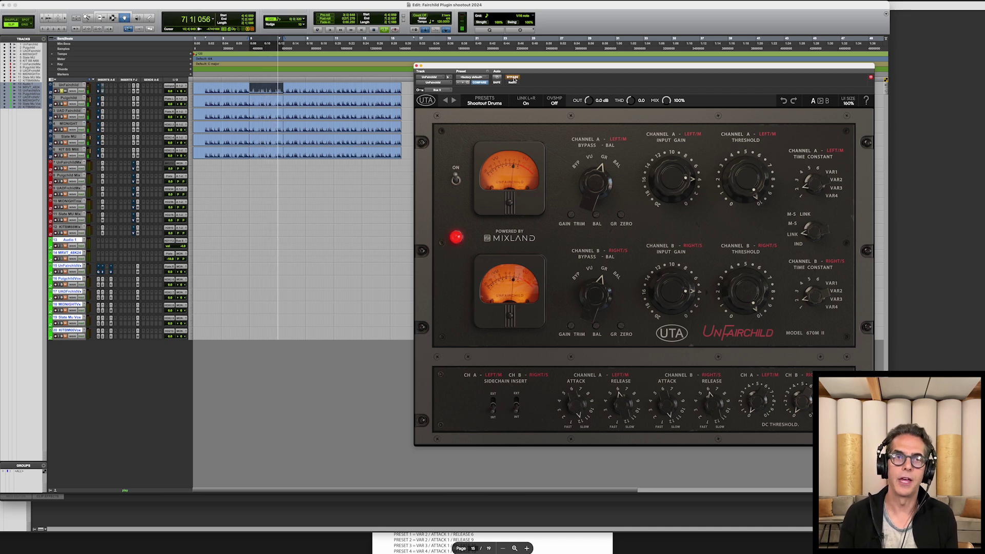
{"action": "left_click", "coordinate": [513, 78]}
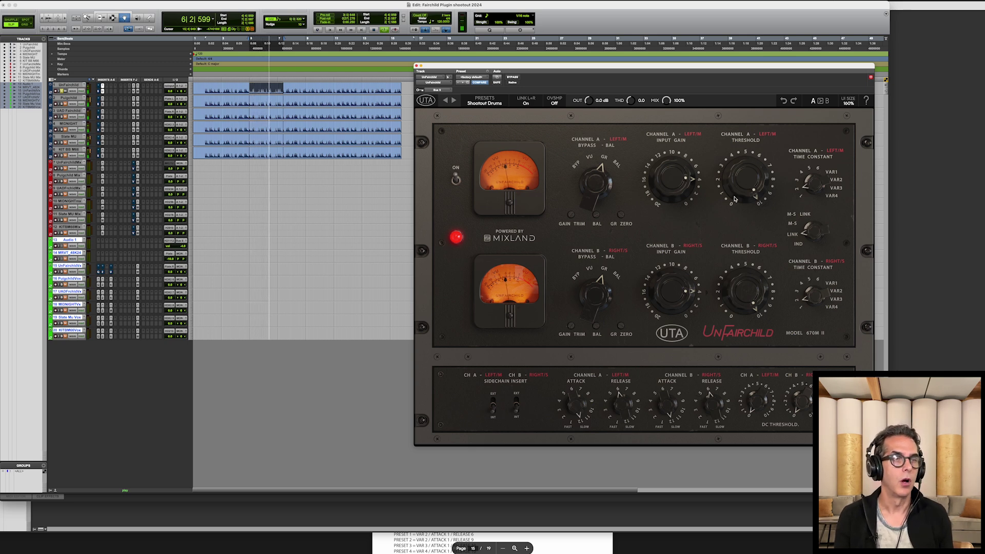
Step: Open the Puigchild track's compressor and place its window below the tracks, beside UnFairchild
{"action": "left_click", "coordinate": [65, 104]}
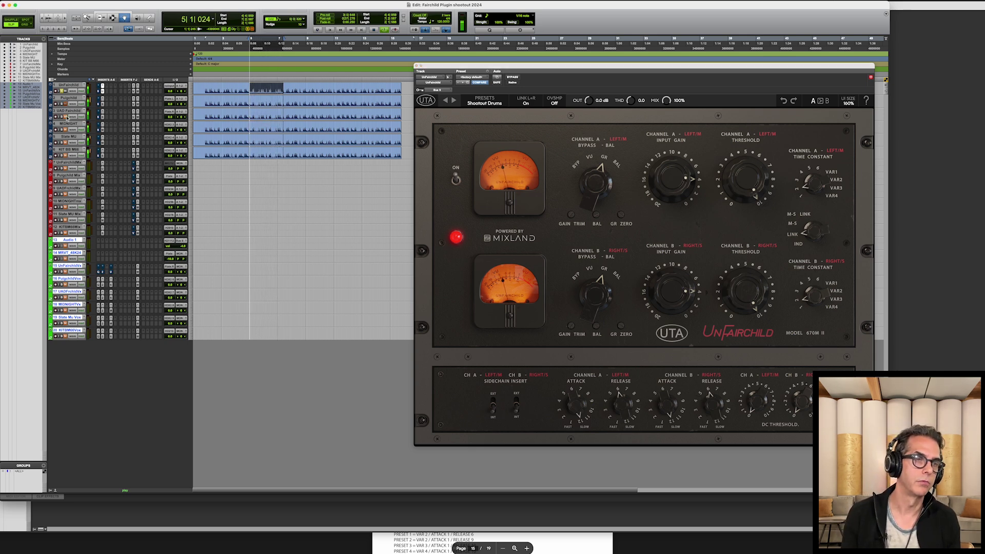
{"action": "left_click", "coordinate": [66, 117]}
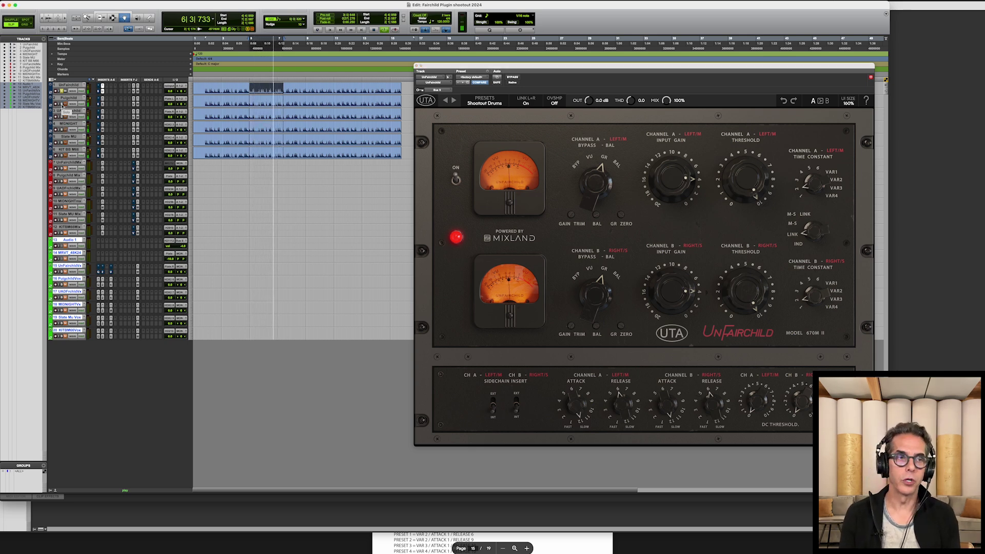
{"action": "left_click", "coordinate": [102, 105]}
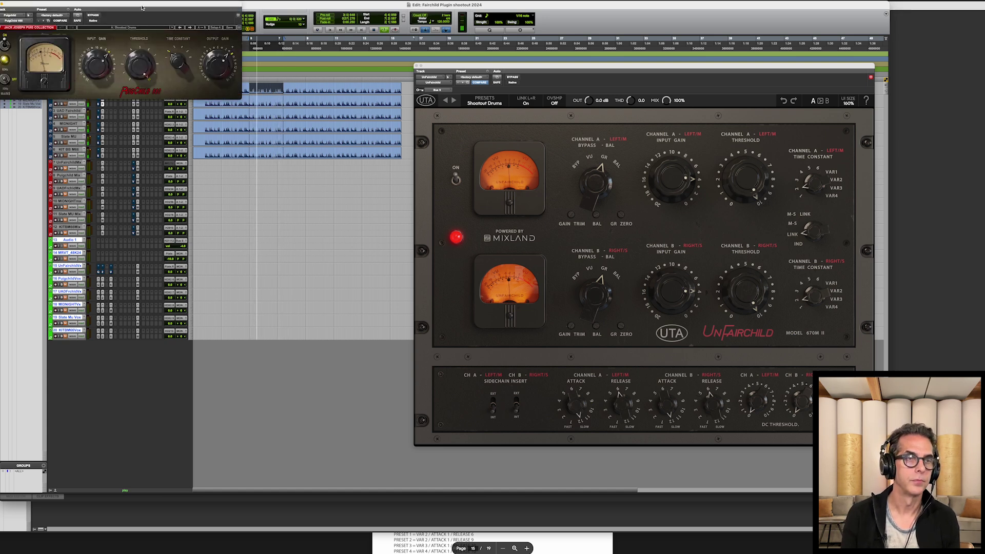
{"action": "left_click_drag", "start_coordinate": [142, 9], "coordinate": [288, 348]}
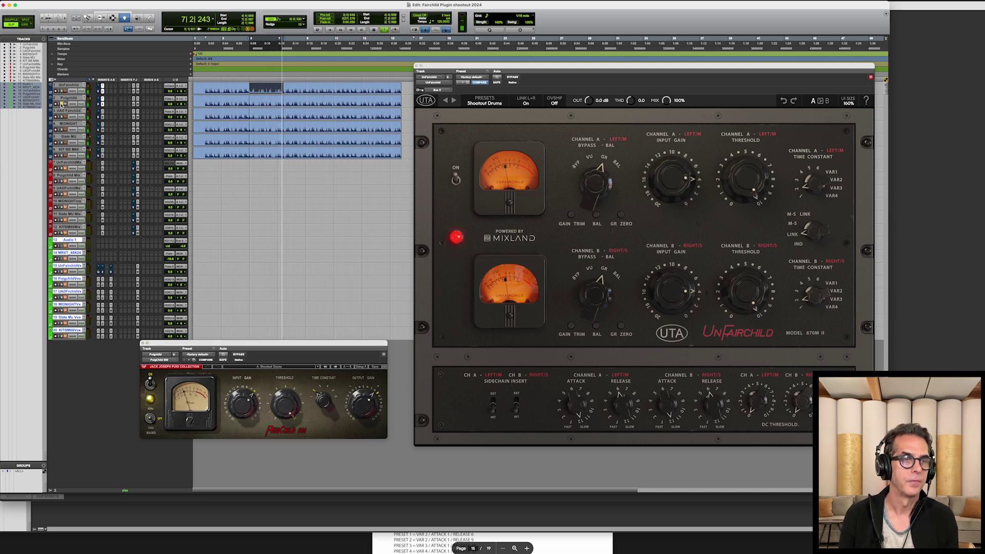
Step: Audition the looped drums alternately through Puigchild and UnFairchild by switching the track solos
{"action": "left_click", "coordinate": [62, 104]}
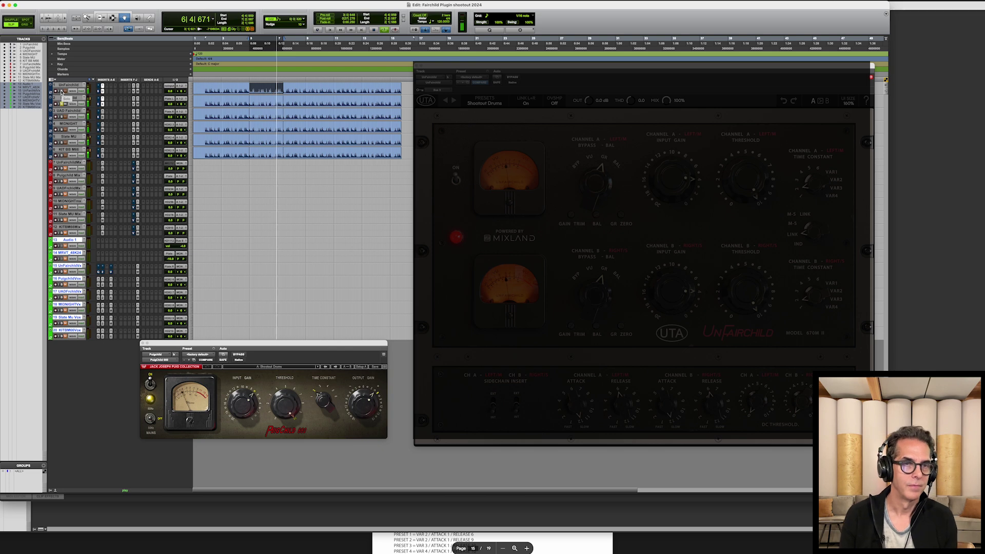
{"action": "left_click", "coordinate": [61, 92]}
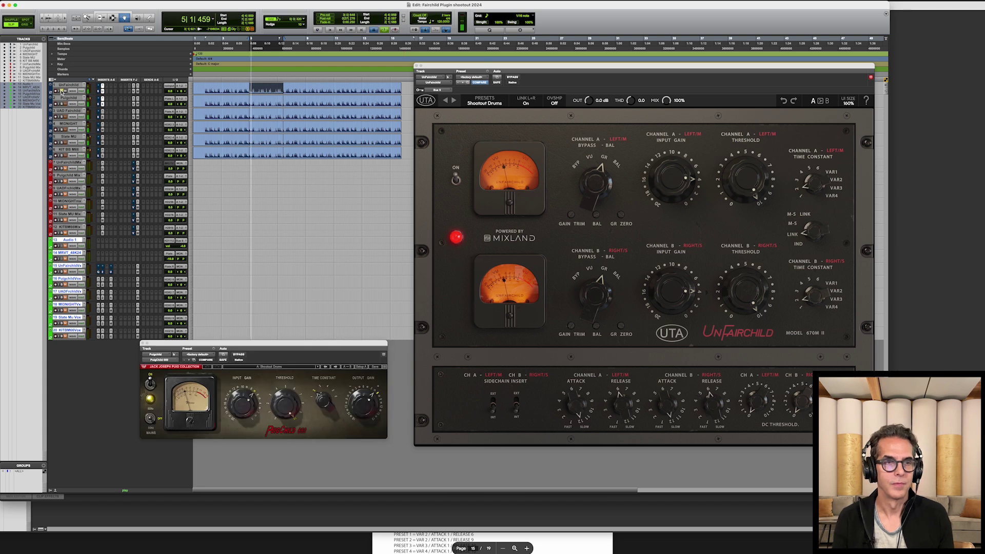
{"action": "left_click", "coordinate": [61, 91]}
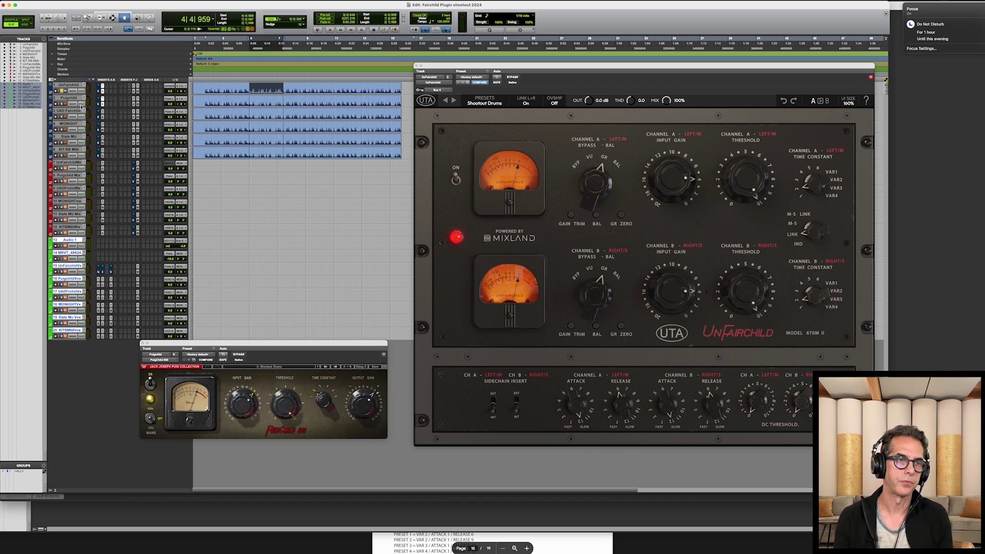
{"action": "left_click", "coordinate": [63, 107]}
{"action": "key", "text": "space"}
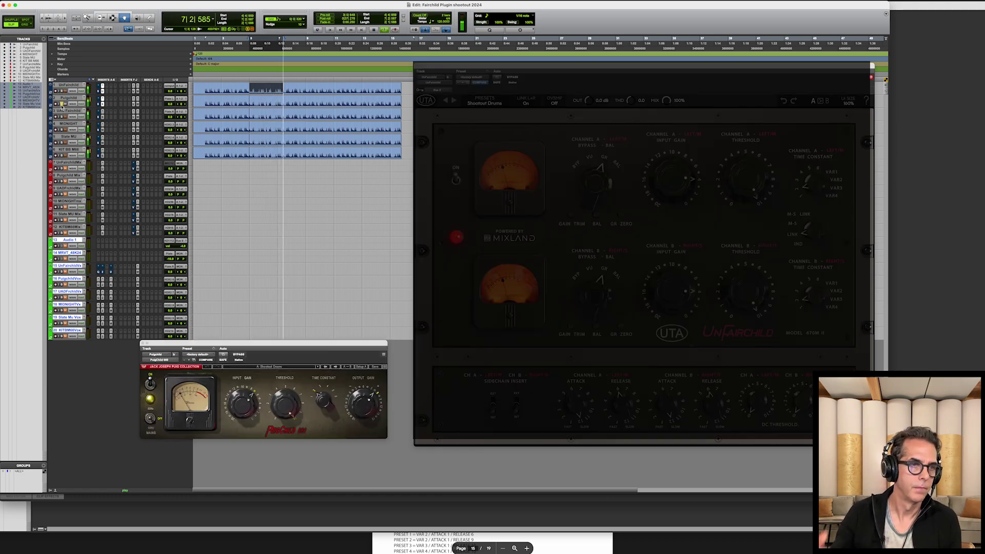
{"action": "left_click", "coordinate": [62, 105]}
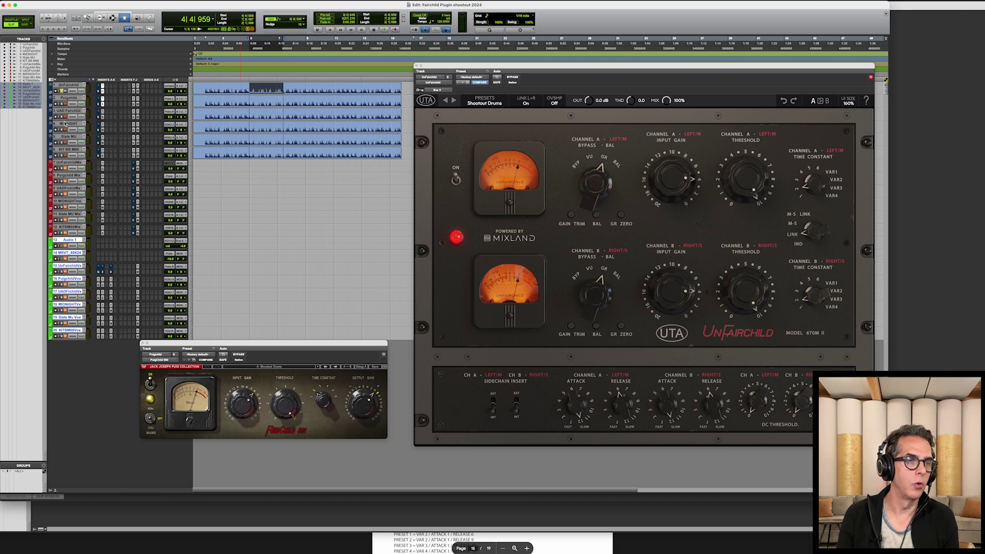
Step: Open the UAD Fairchild track's compressor and audition the drum loop alternately through it and UnFairchild
{"action": "left_click", "coordinate": [103, 112]}
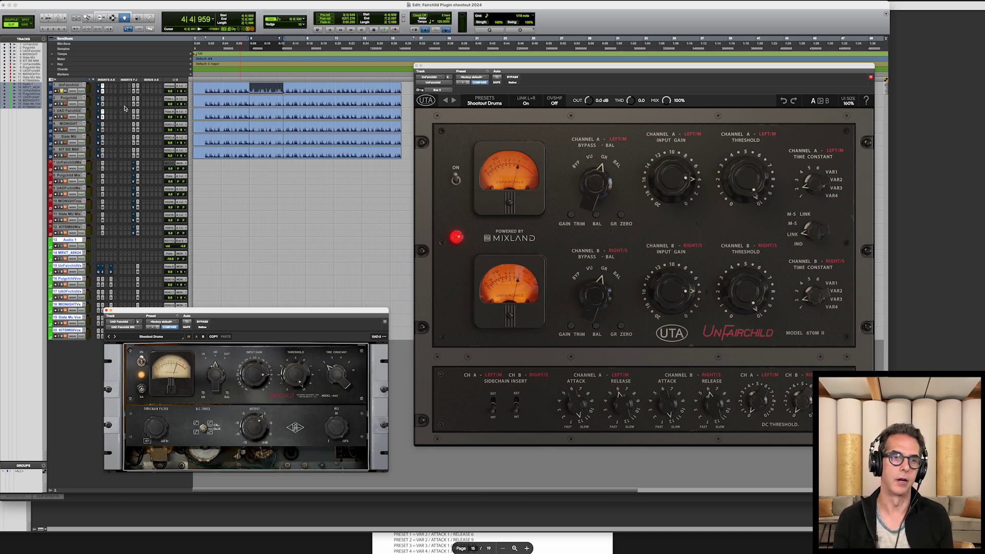
{"action": "key", "text": "space"}
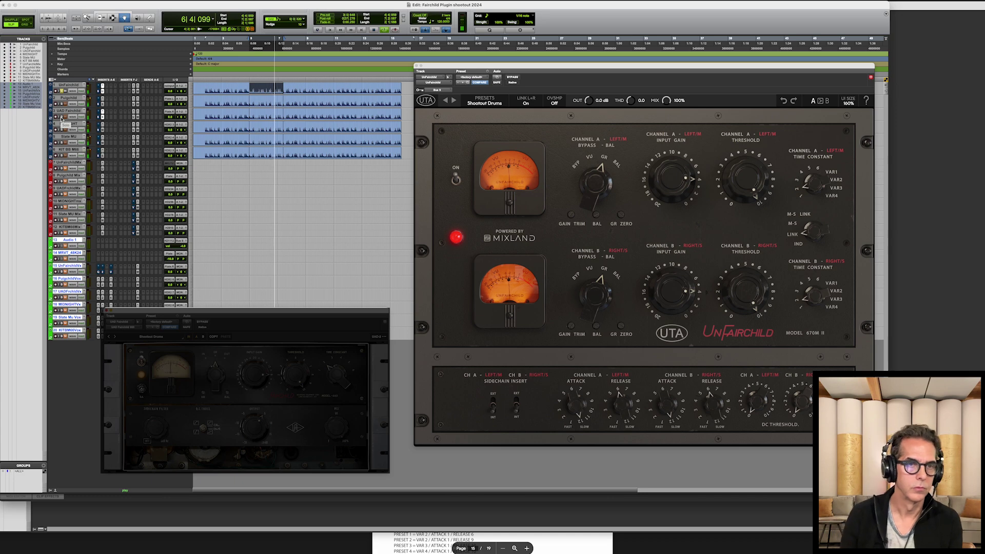
{"action": "left_click", "coordinate": [61, 117]}
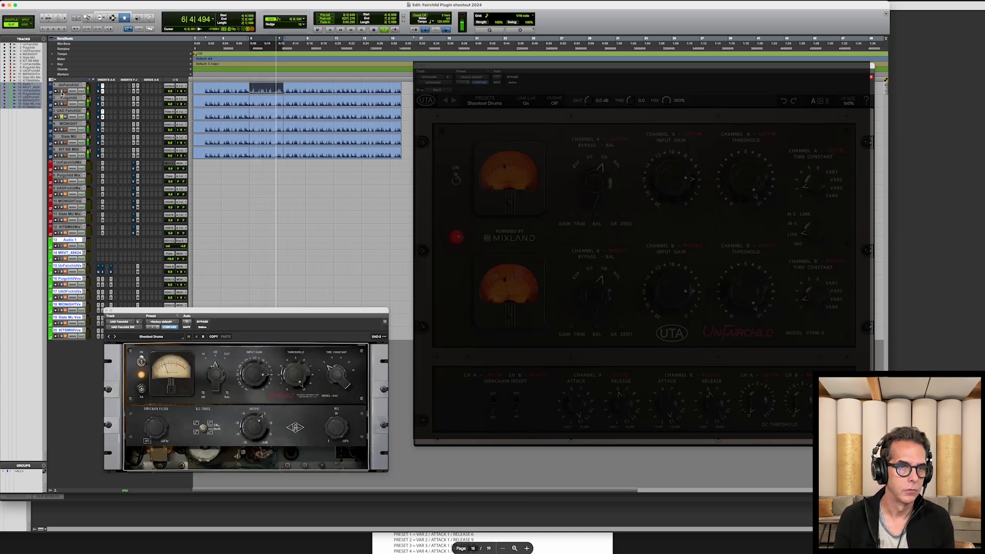
{"action": "left_click", "coordinate": [61, 93]}
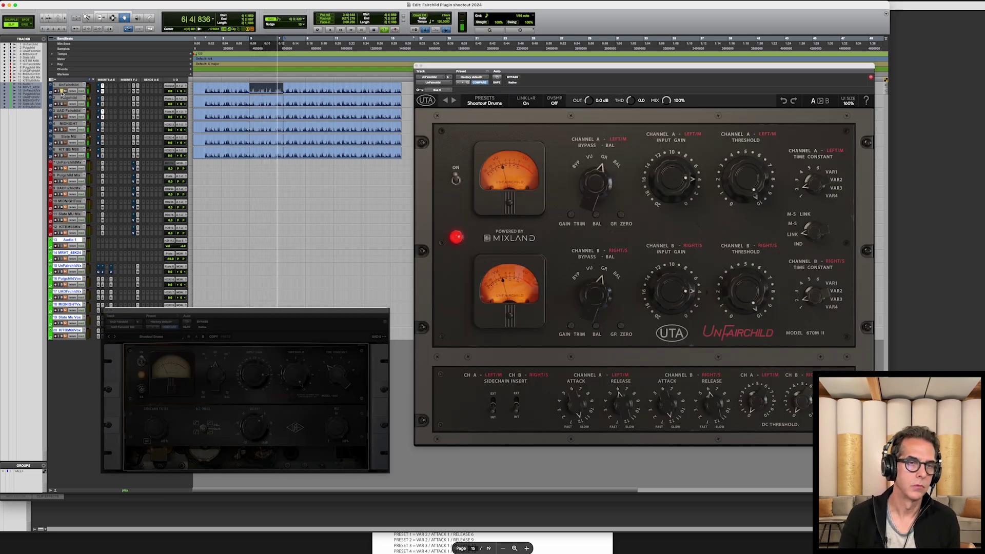
{"action": "left_click", "coordinate": [62, 93]}
{"action": "key", "text": "space"}
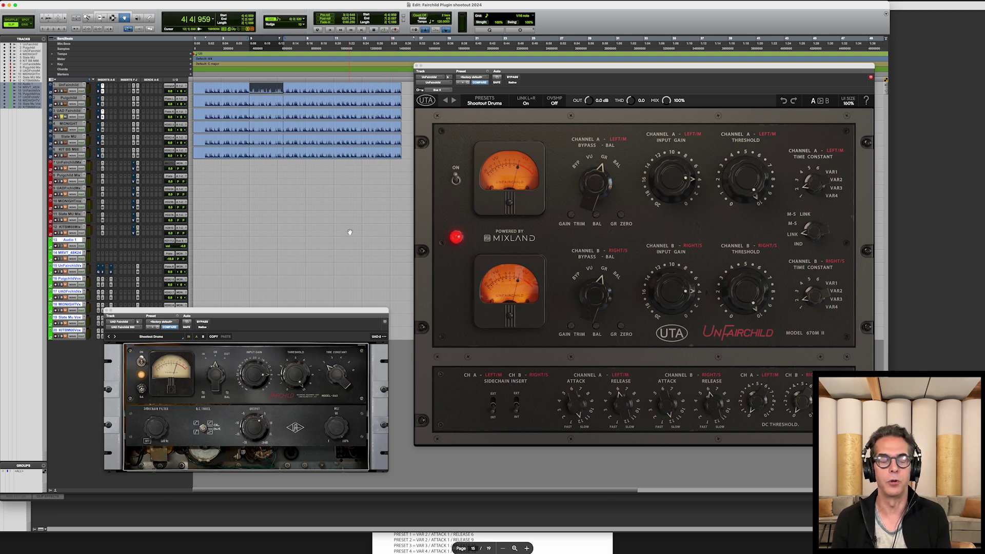
Step: Replay the drum loop and compare UAD Fairchild against UnFairchild once more, ending with playback stopped
{"action": "key", "text": "space"}
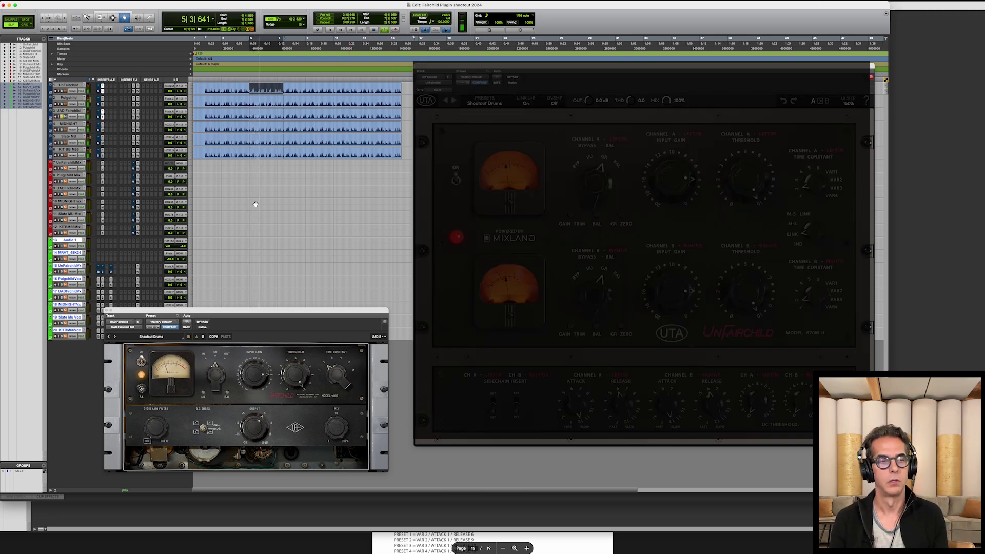
{"action": "left_click", "coordinate": [61, 91]}
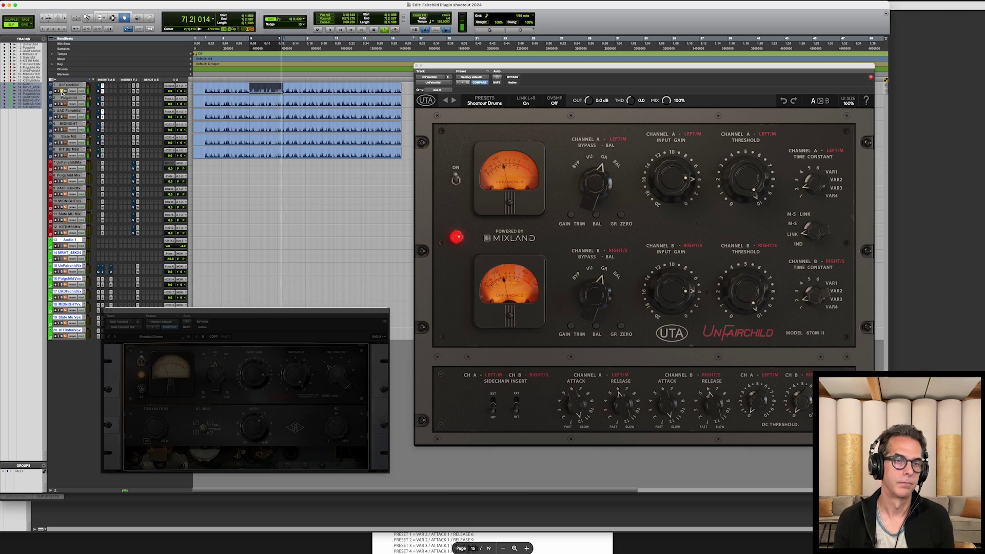
{"action": "left_click", "coordinate": [62, 92]}
{"action": "key", "text": "space"}
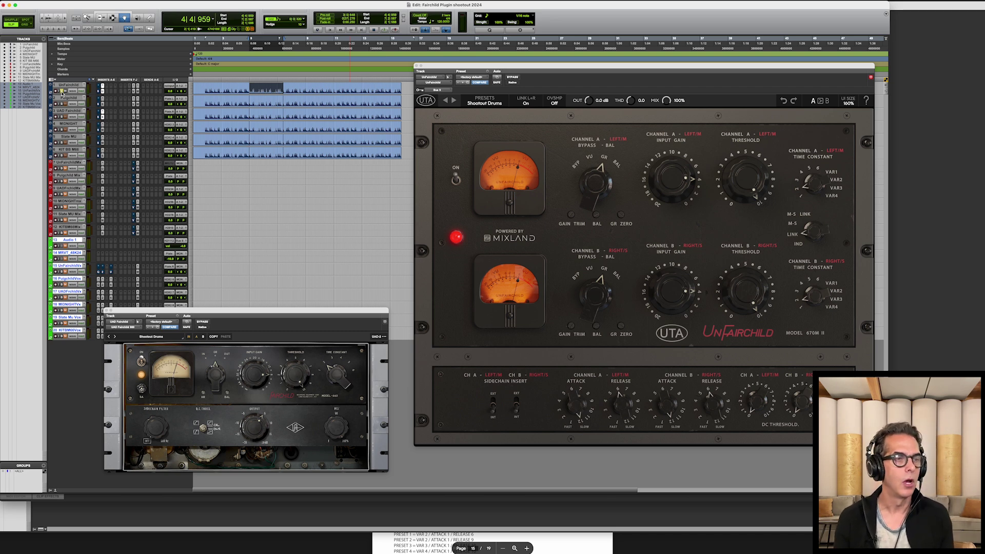
Step: Close the UAD Fairchild window, open the MIDNIGHT track's compressor beside UnFairchild, and start the drum loop
{"action": "left_click", "coordinate": [106, 311]}
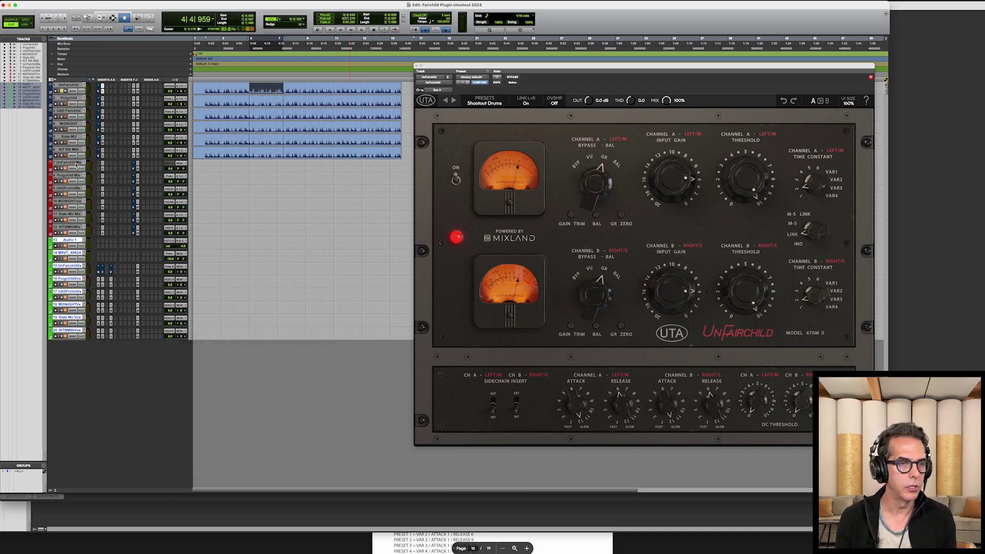
{"action": "left_click", "coordinate": [102, 130]}
{"action": "left_click_drag", "start_coordinate": [117, 6], "coordinate": [221, 231]}
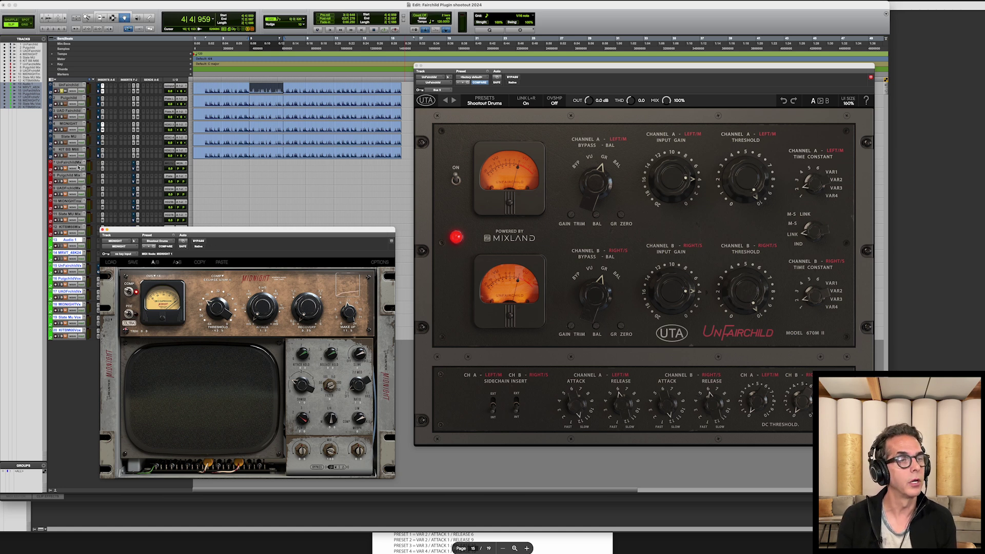
{"action": "key", "text": "space"}
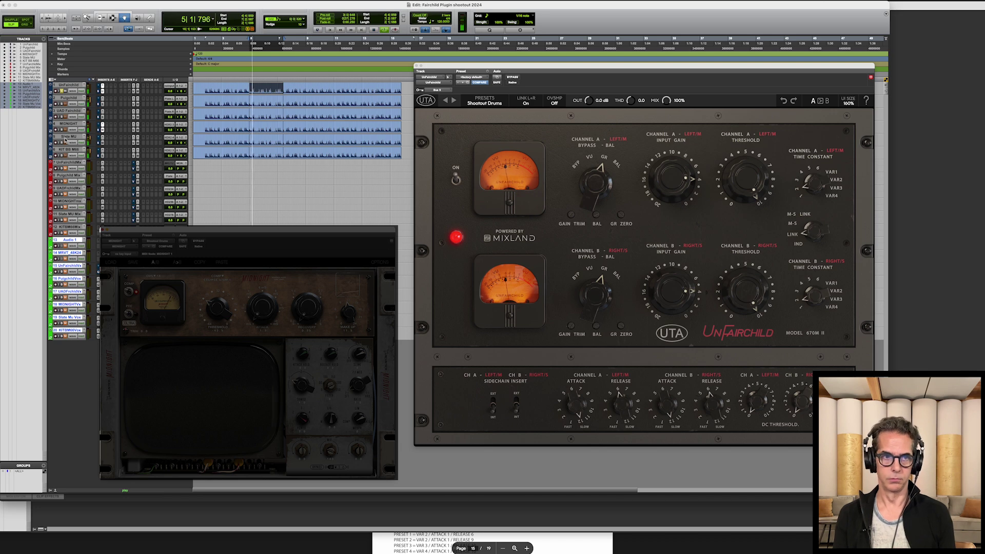
Step: Audition the drum loop alternately through MIDNIGHT and UnFairchild by switching the track solos
{"action": "left_click", "coordinate": [61, 130]}
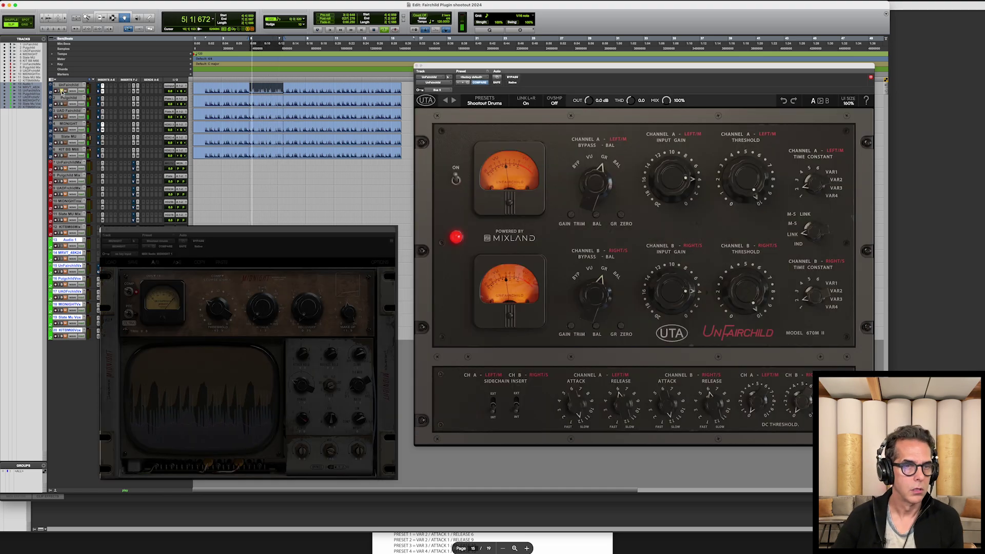
{"action": "left_click", "coordinate": [62, 91]}
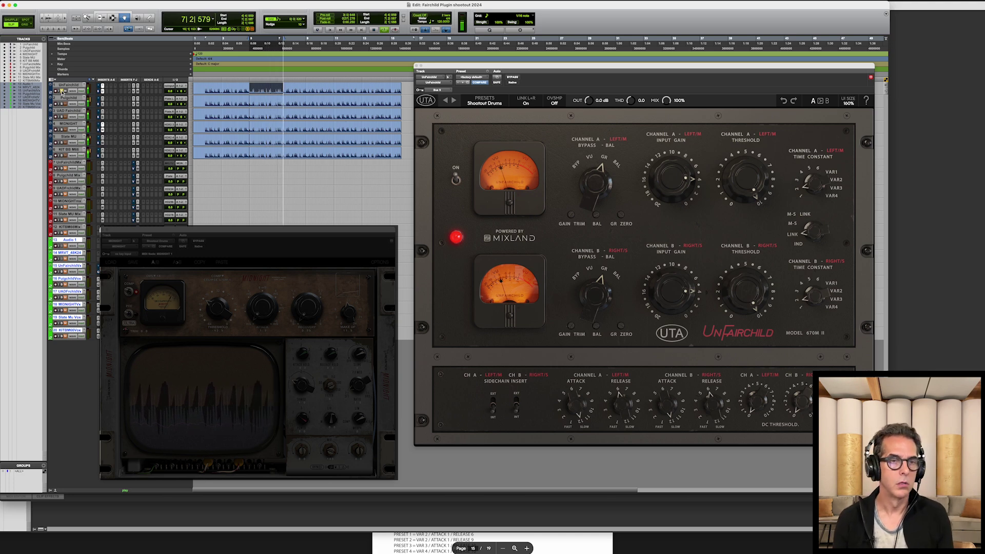
{"action": "left_click", "coordinate": [62, 92]}
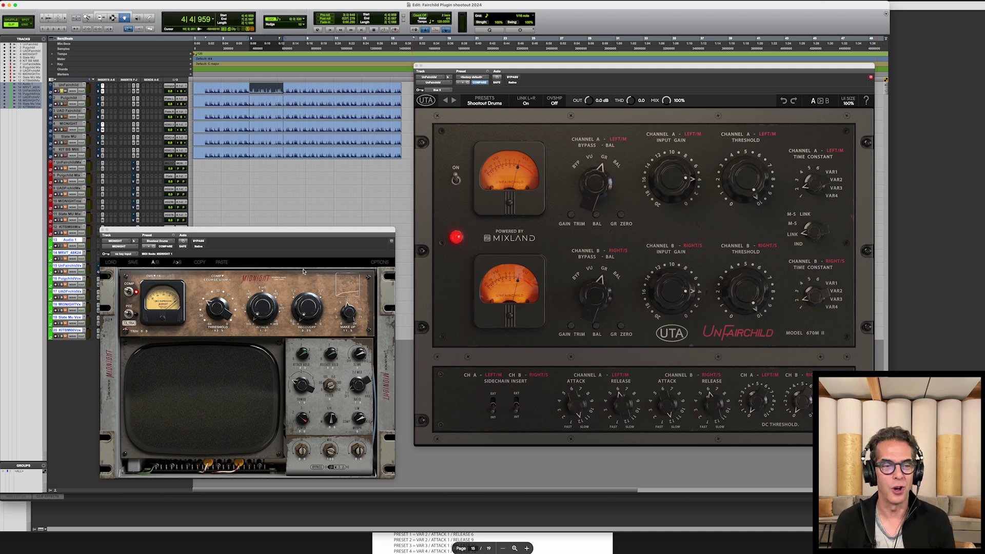
Step: Nudge the MIDNIGHT window aside, solo its track and replay the drum loop to compare it with UnFairchild again
{"action": "left_click_drag", "start_coordinate": [261, 233], "coordinate": [259, 228]}
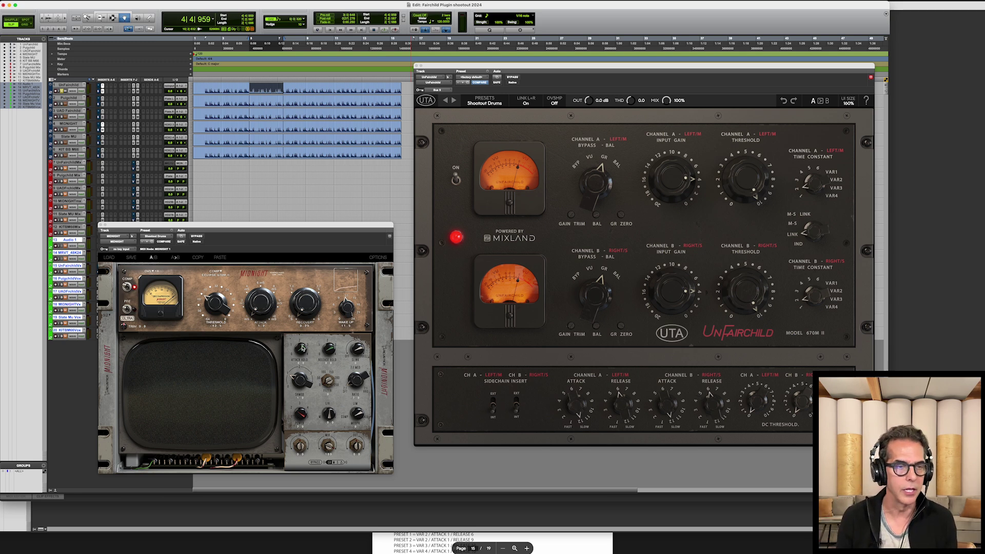
{"action": "left_click", "coordinate": [62, 129]}
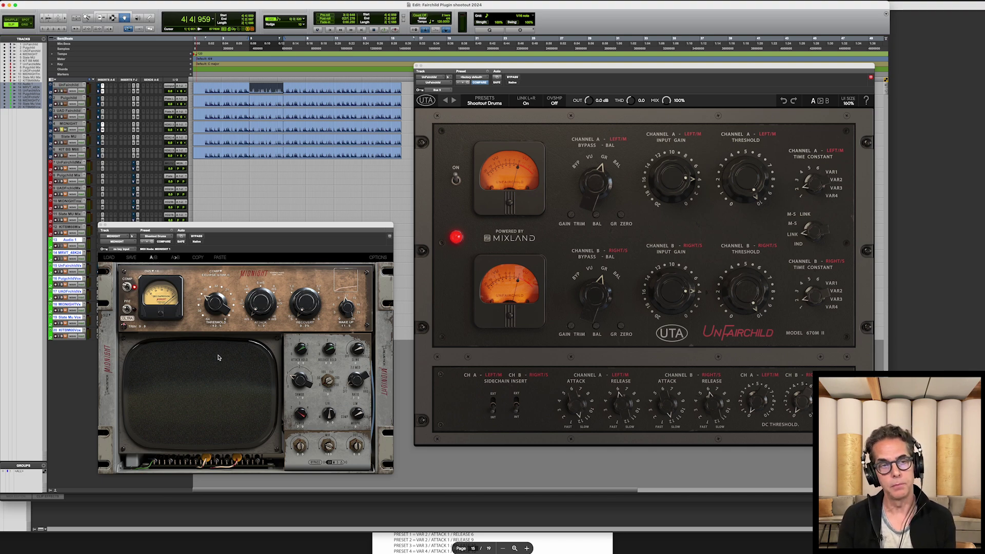
{"action": "key", "text": "space"}
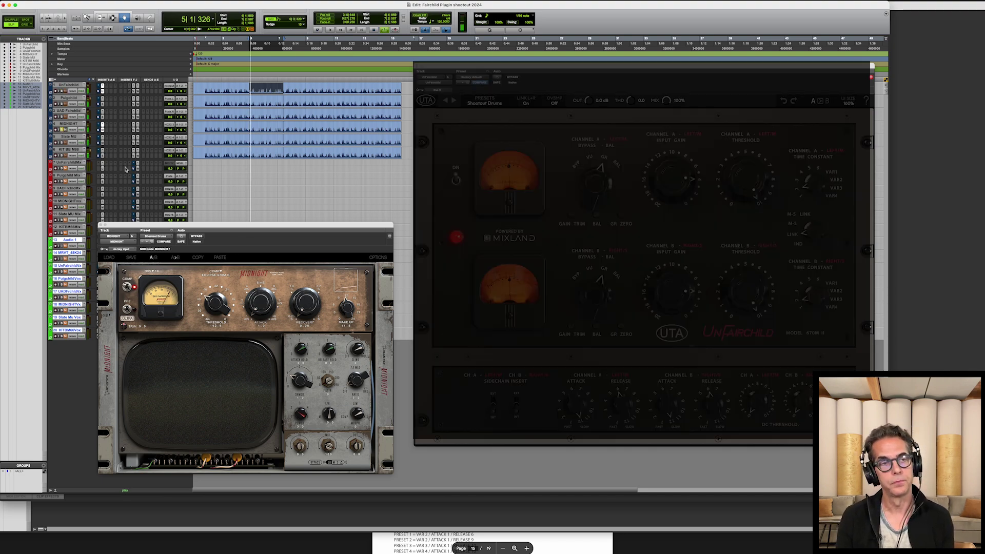
{"action": "left_click", "coordinate": [62, 91]}
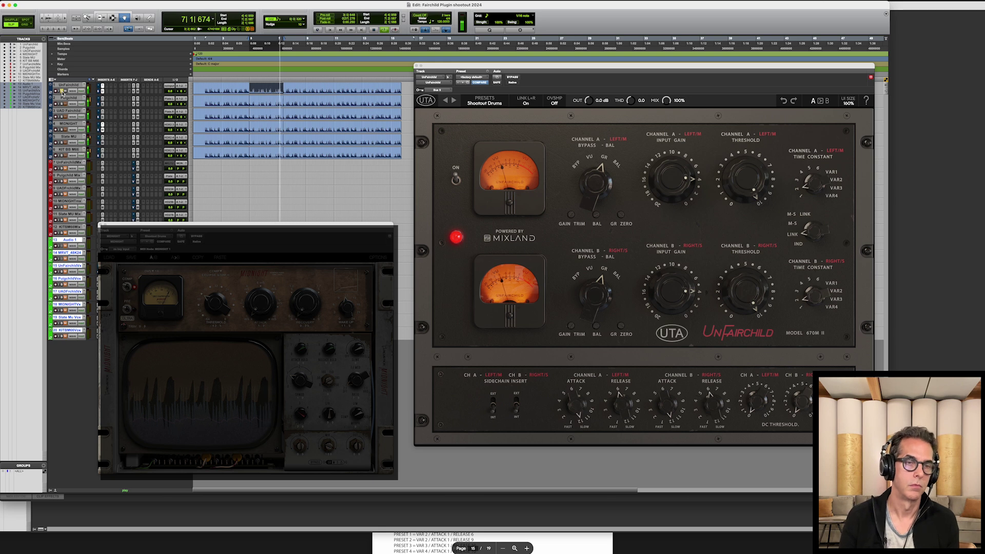
{"action": "left_click", "coordinate": [62, 92]}
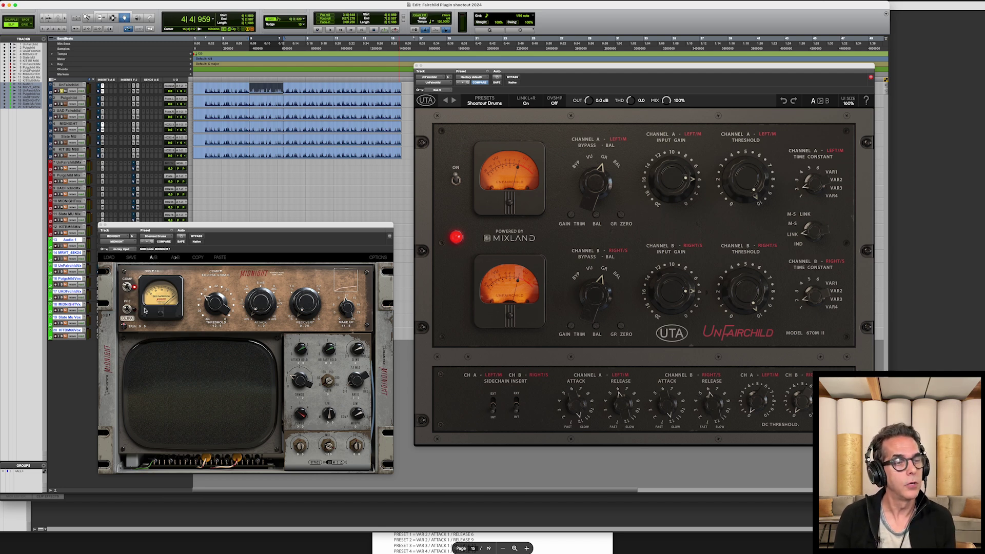
Step: Close the MIDNIGHT window and open the Slate MU track's compressor beside UnFairchild, below the track list
{"action": "left_click", "coordinate": [101, 225]}
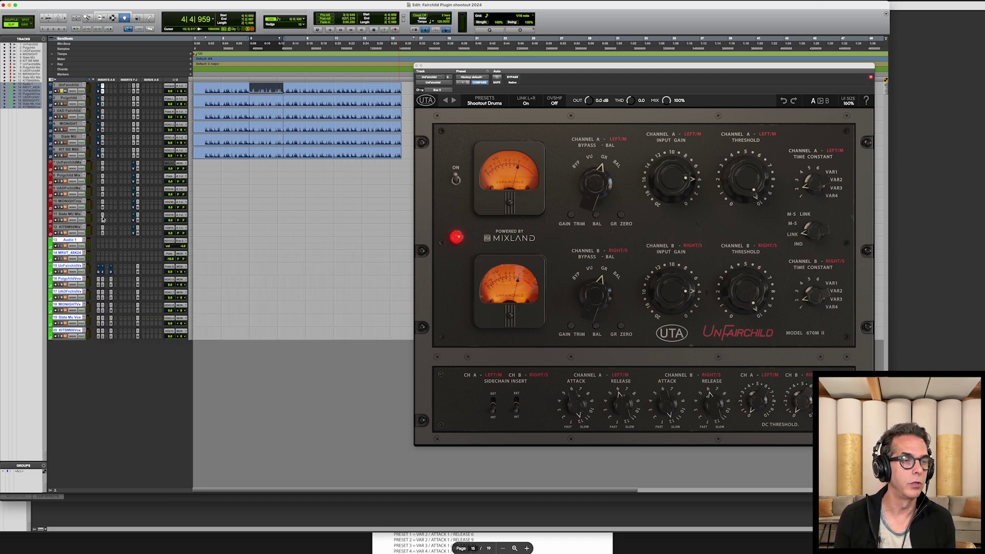
{"action": "left_click", "coordinate": [102, 137]}
{"action": "left_click_drag", "start_coordinate": [132, 13], "coordinate": [227, 331]}
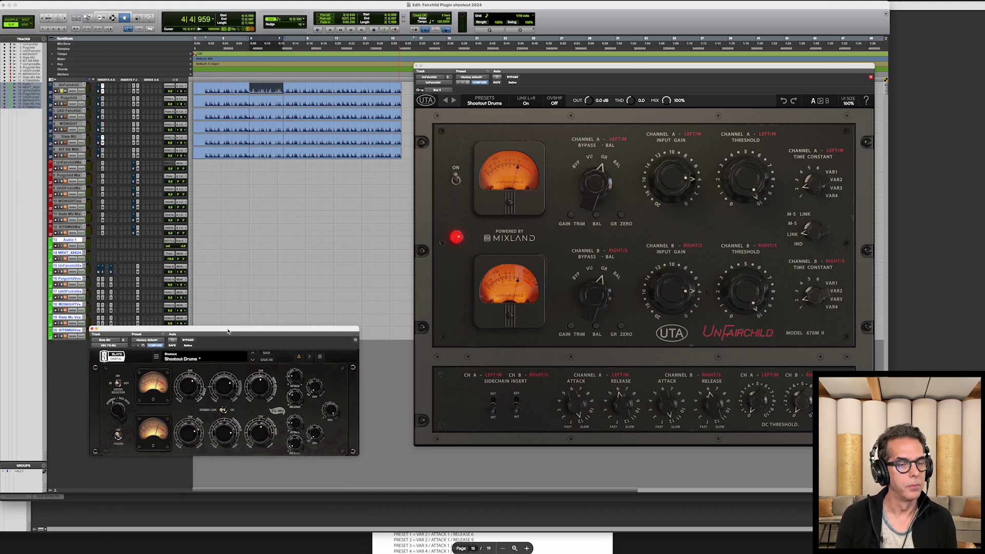
{"action": "mouse_move", "coordinate": [263, 432]}
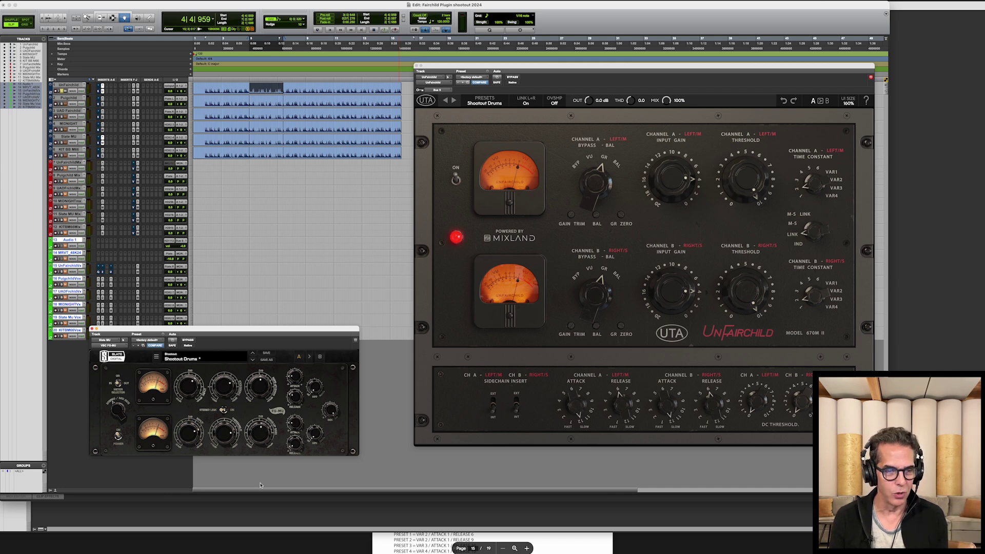
{"action": "mouse_move", "coordinate": [269, 393]}
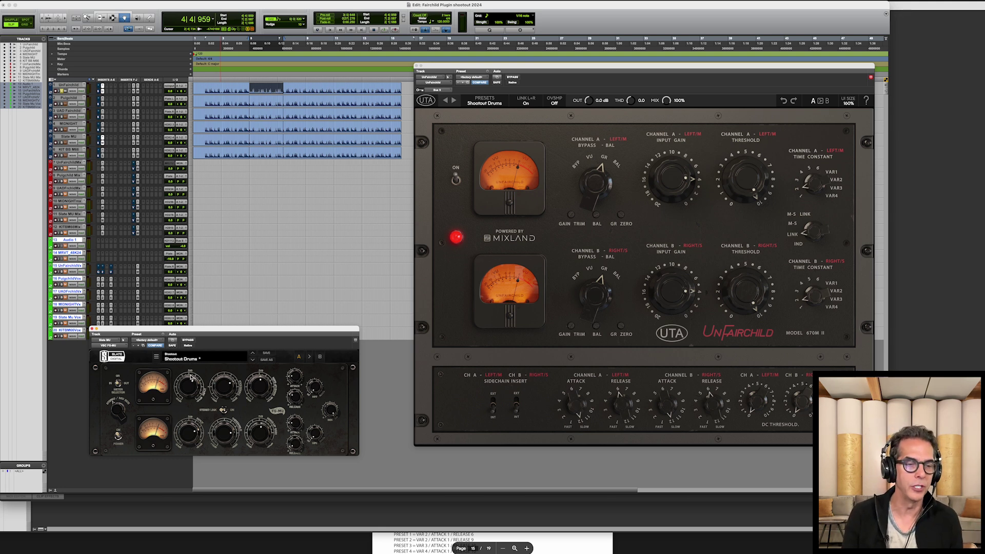
{"action": "mouse_move", "coordinate": [223, 399]}
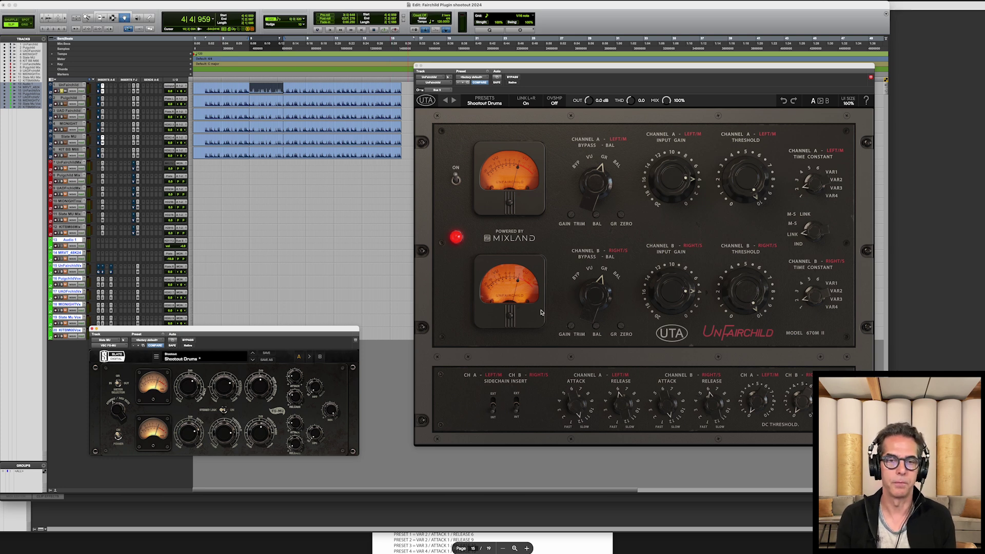
Step: Play the drum loop and compare the Slate MU compressor with UnFairchild by switching solos, ending with playback stopped
{"action": "key", "text": "space"}
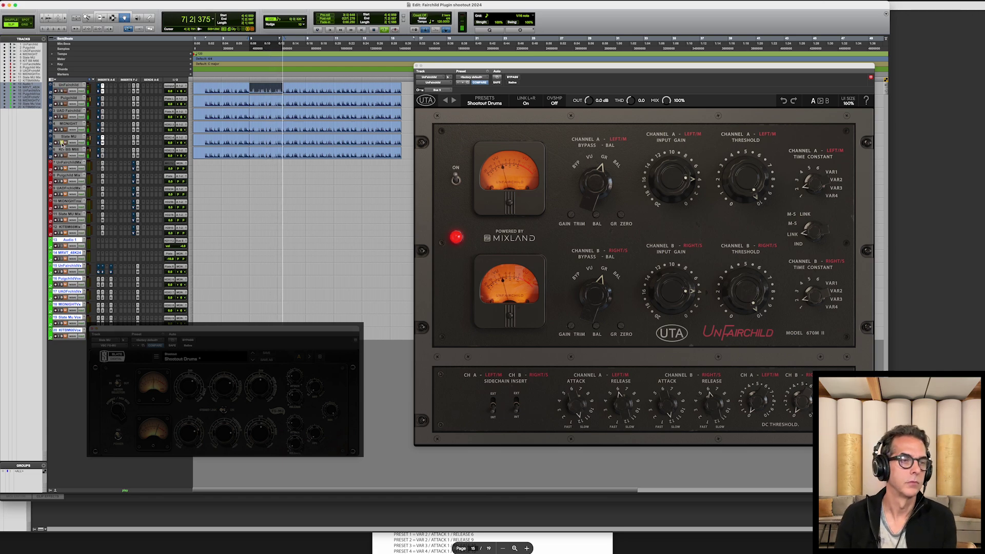
{"action": "left_click", "coordinate": [63, 143]}
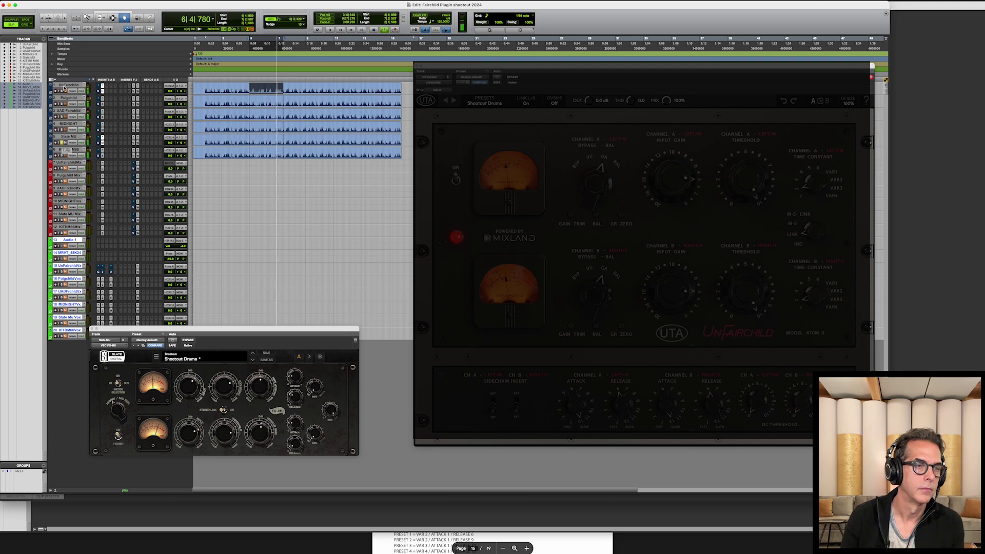
{"action": "left_click", "coordinate": [62, 91]}
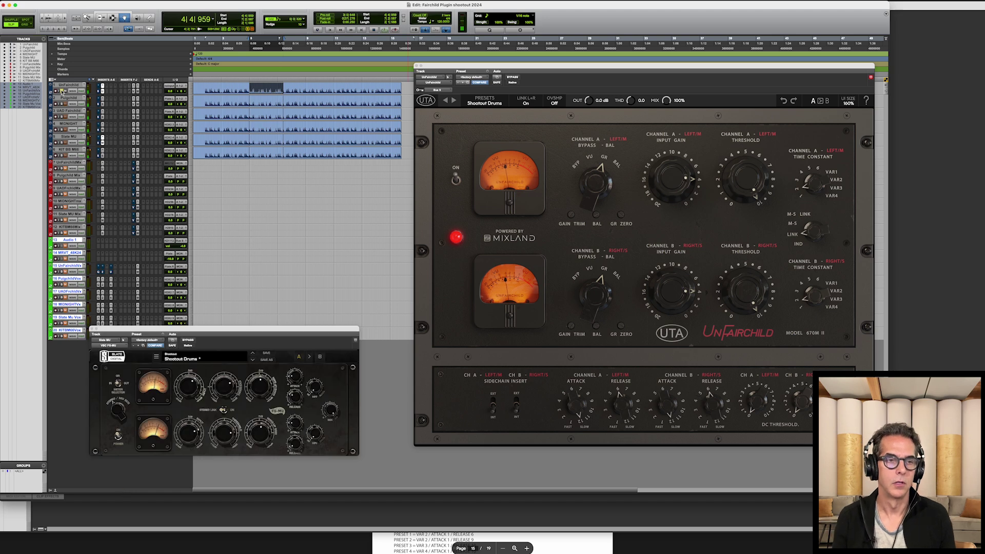
{"action": "left_click", "coordinate": [63, 91]}
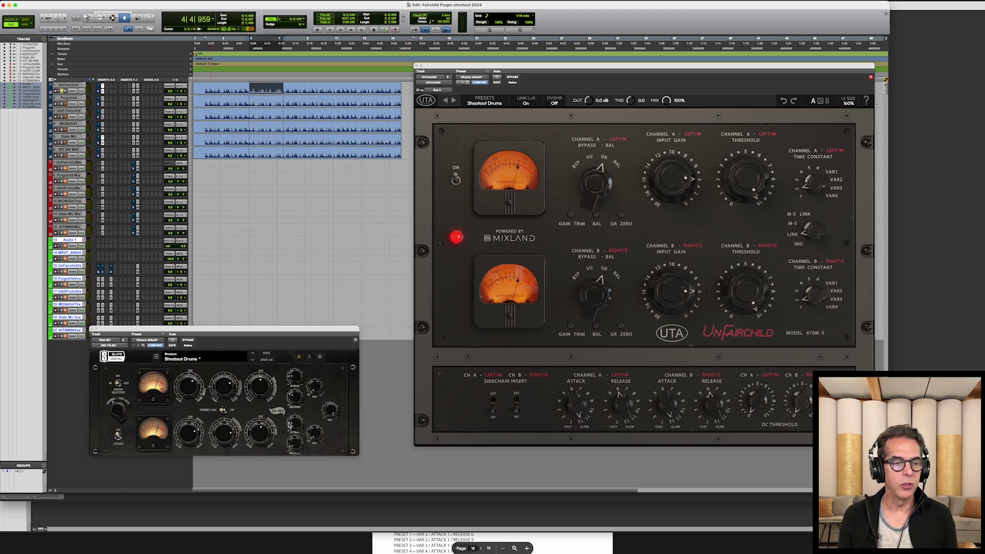
{"action": "mouse_move", "coordinate": [296, 424]}
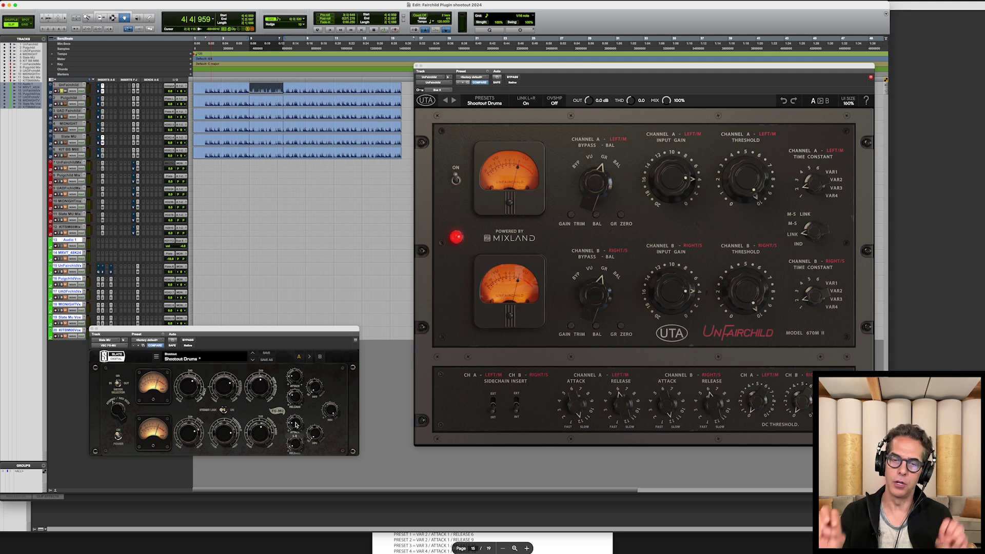
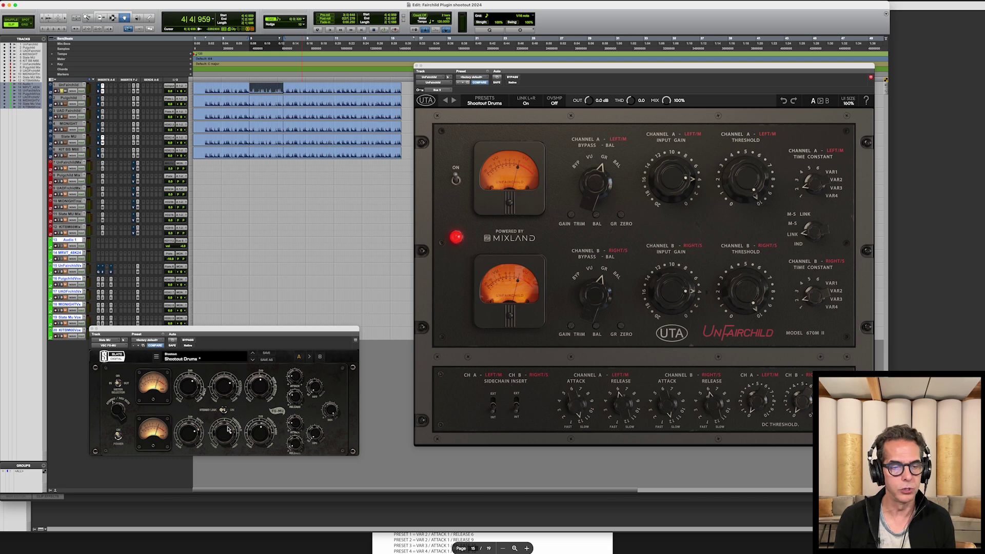
{"action": "mouse_move", "coordinate": [288, 422]}
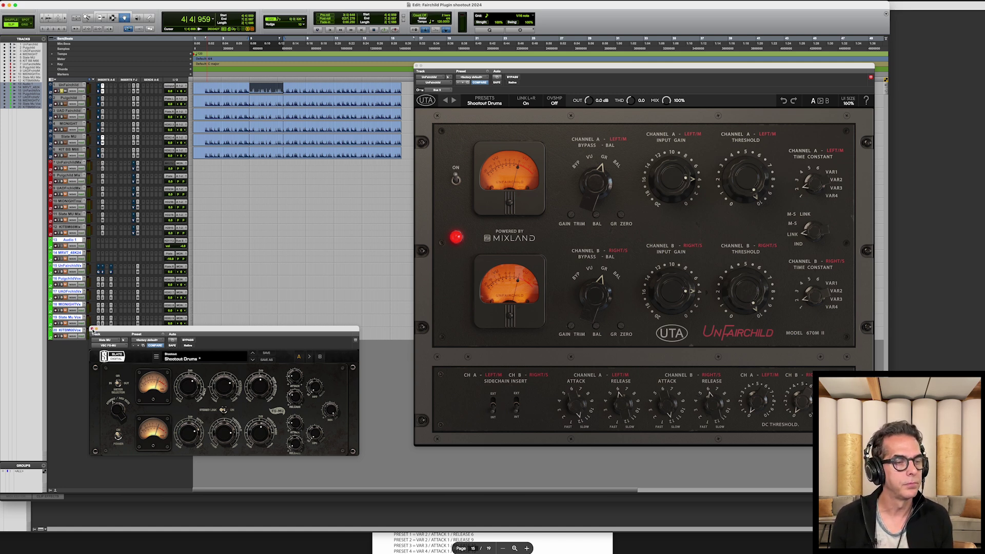
Step: Close the Slate MU window and place the KIT BB MK compressor window beside UnFairchild
{"action": "left_click", "coordinate": [92, 330]}
{"action": "left_click", "coordinate": [102, 157]}
{"action": "left_click_drag", "start_coordinate": [162, 4], "coordinate": [204, 281]}
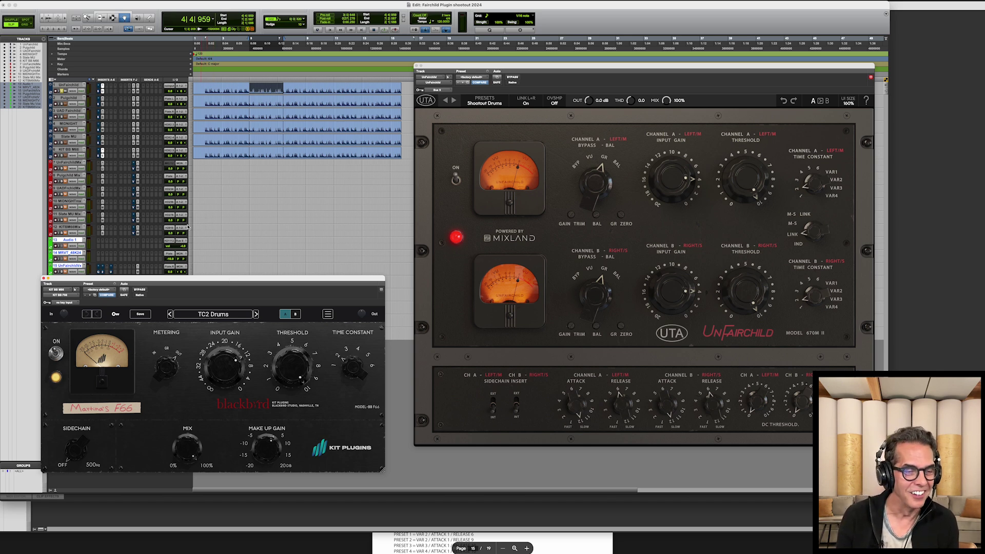
Step: Play the drum loop, audition it alternately through the KIT compressor and UnFairchild, and examine the KIT threshold and input gain
{"action": "key", "text": "space"}
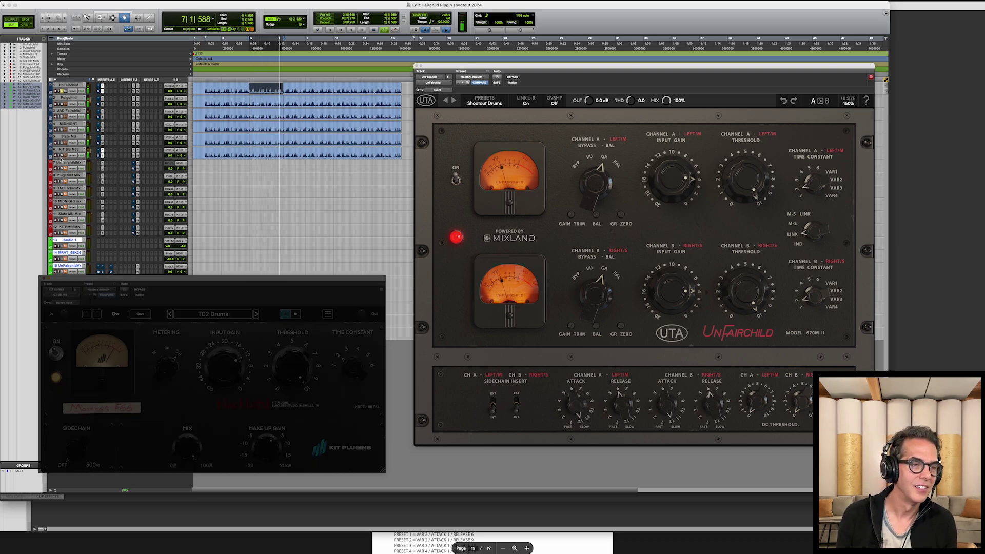
{"action": "left_click", "coordinate": [61, 155]}
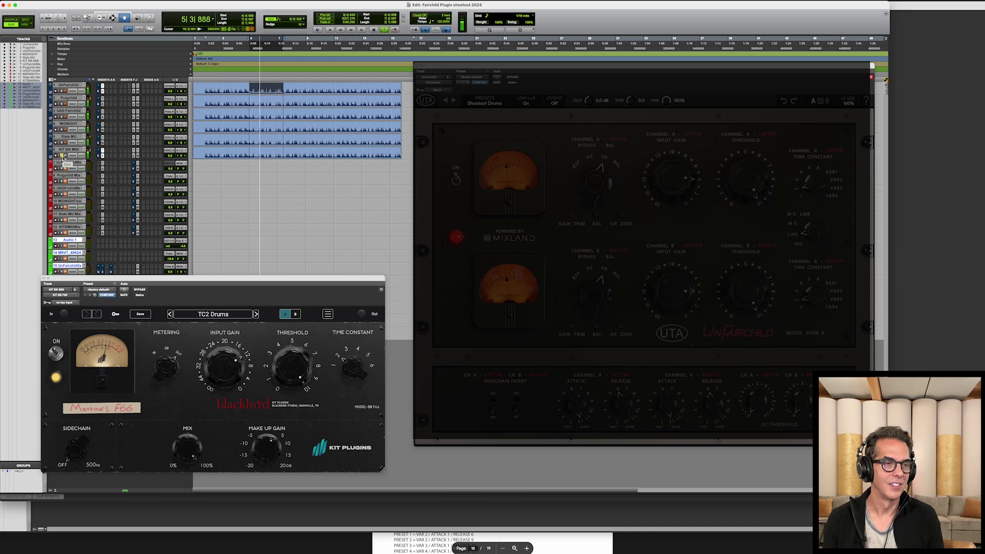
{"action": "left_click", "coordinate": [61, 91]}
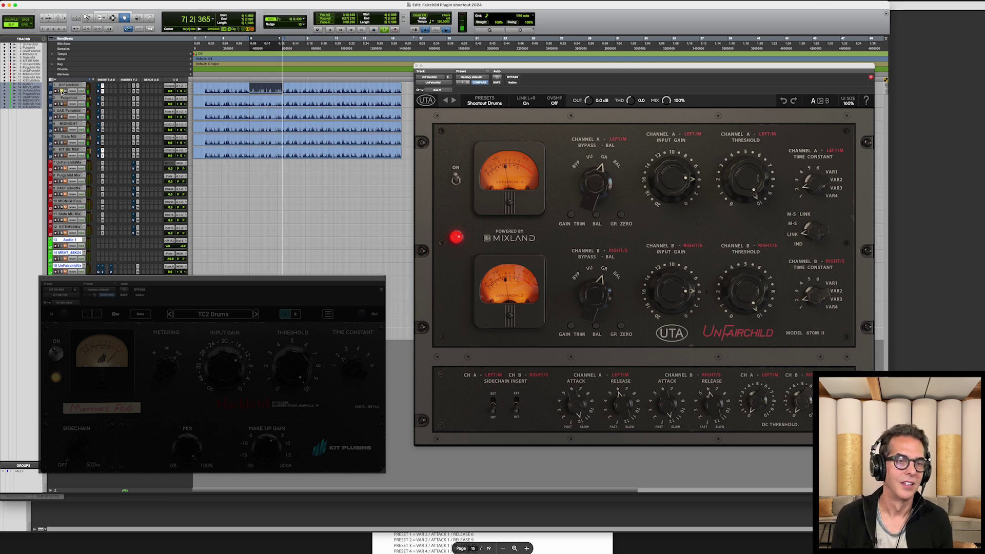
{"action": "left_click", "coordinate": [61, 91]}
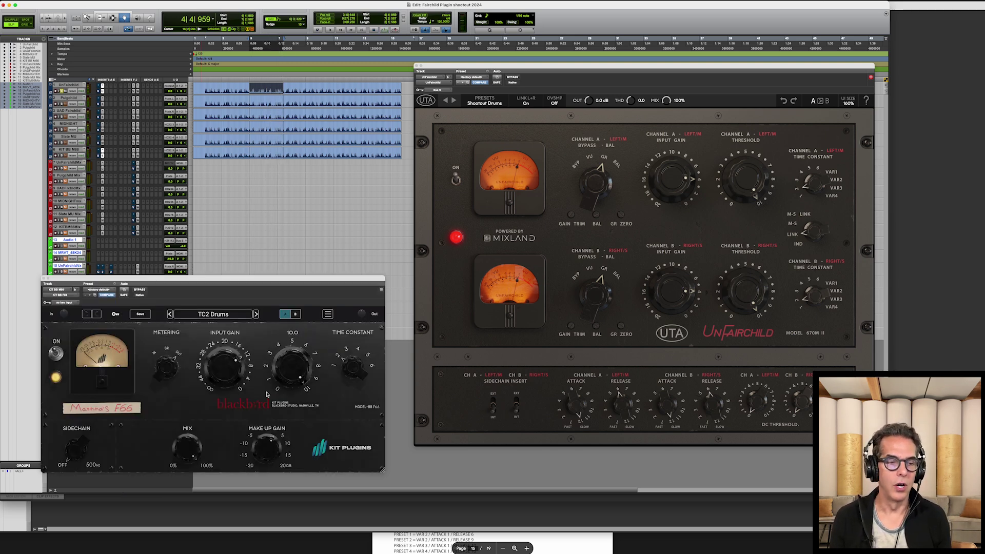
{"action": "mouse_move", "coordinate": [246, 377]}
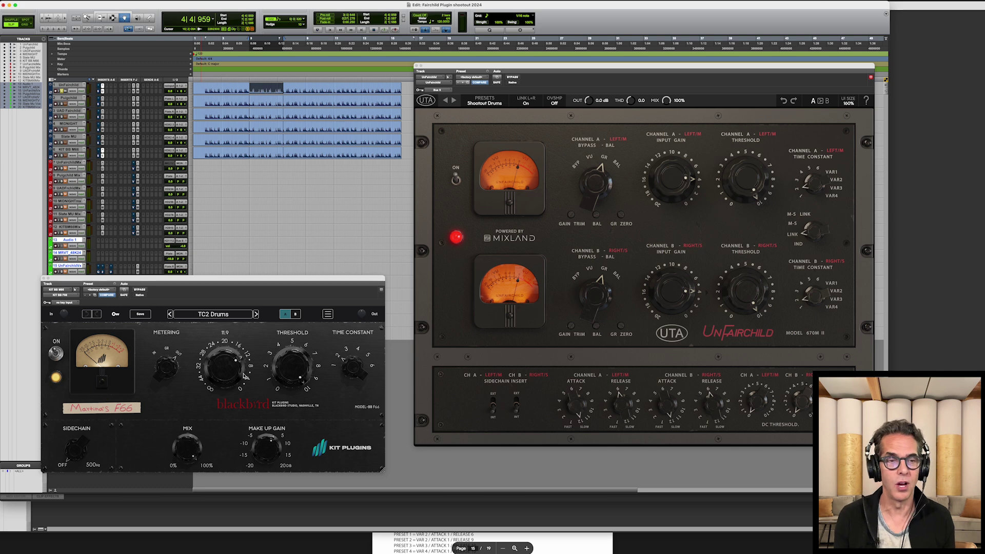
{"action": "mouse_move", "coordinate": [270, 389]}
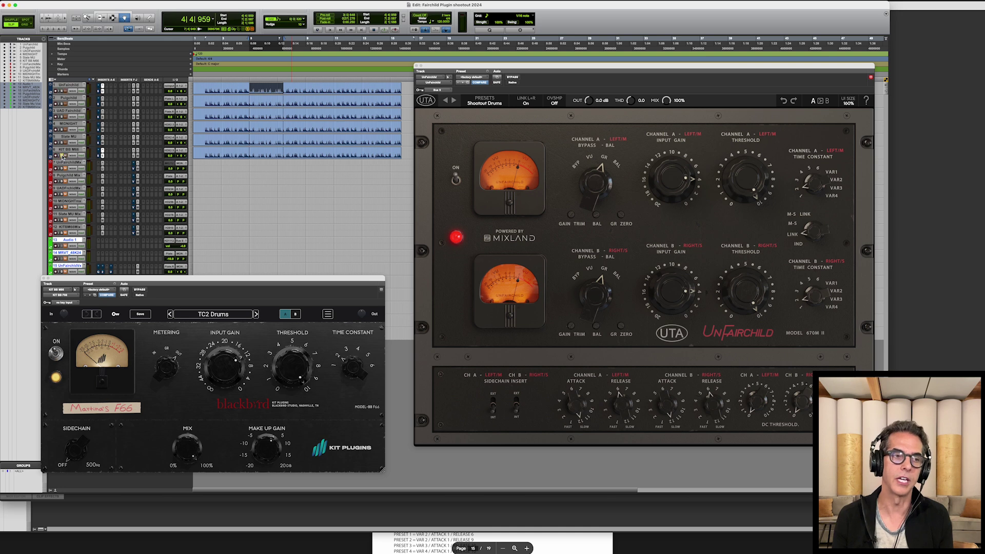
Step: Replay the drum loop to compare the KIT compressor against UnFairchild once more, ending with playback stopped
{"action": "left_click", "coordinate": [231, 282]}
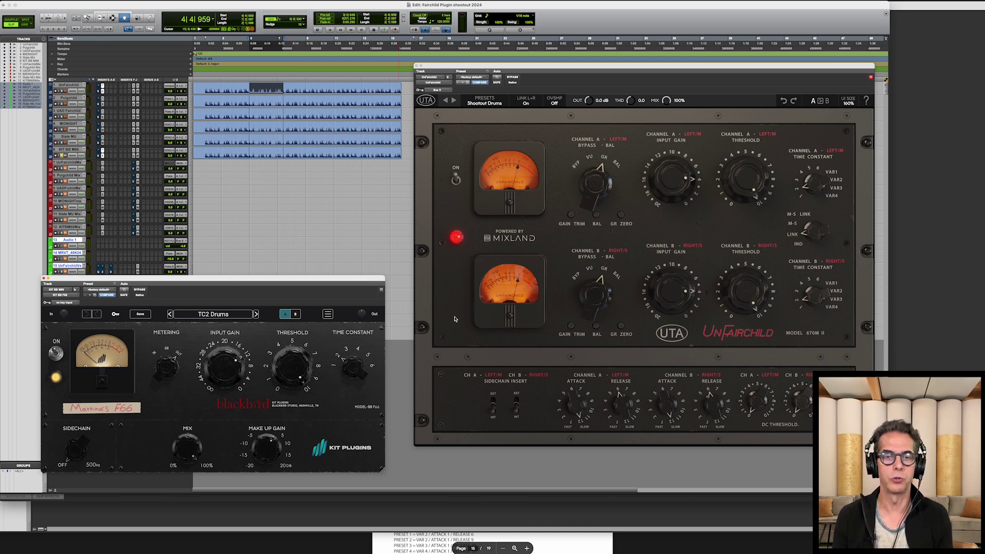
{"action": "key", "text": "space"}
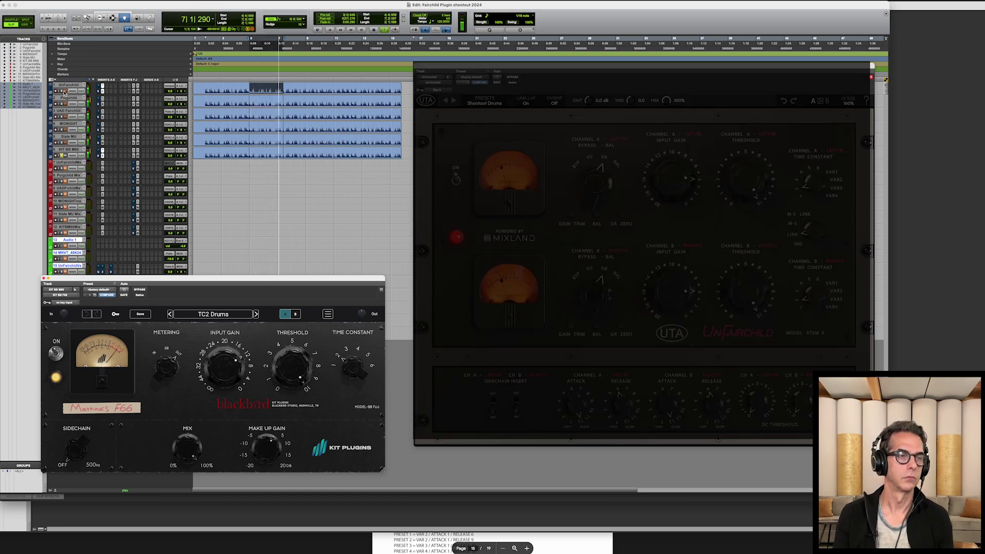
{"action": "left_click", "coordinate": [62, 91]}
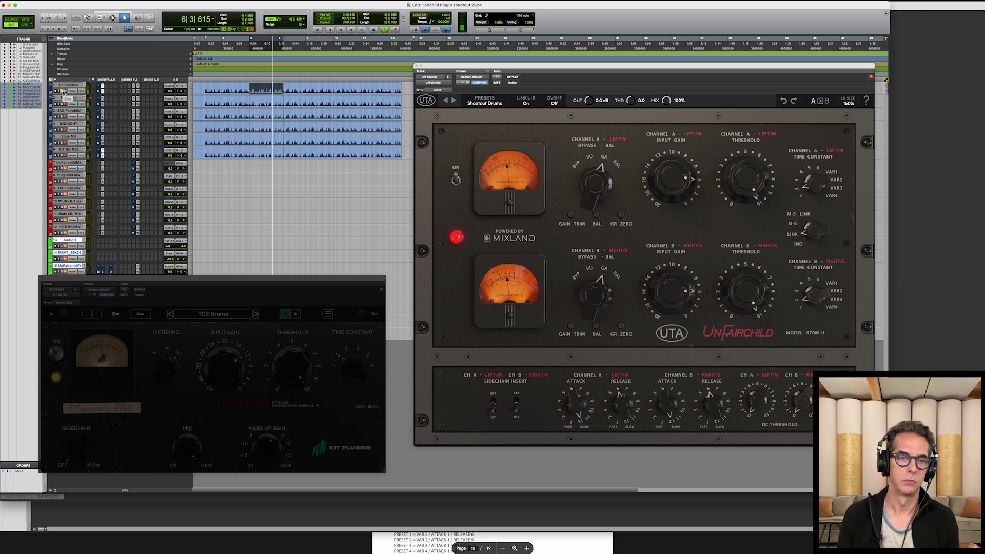
{"action": "left_click", "coordinate": [62, 91]}
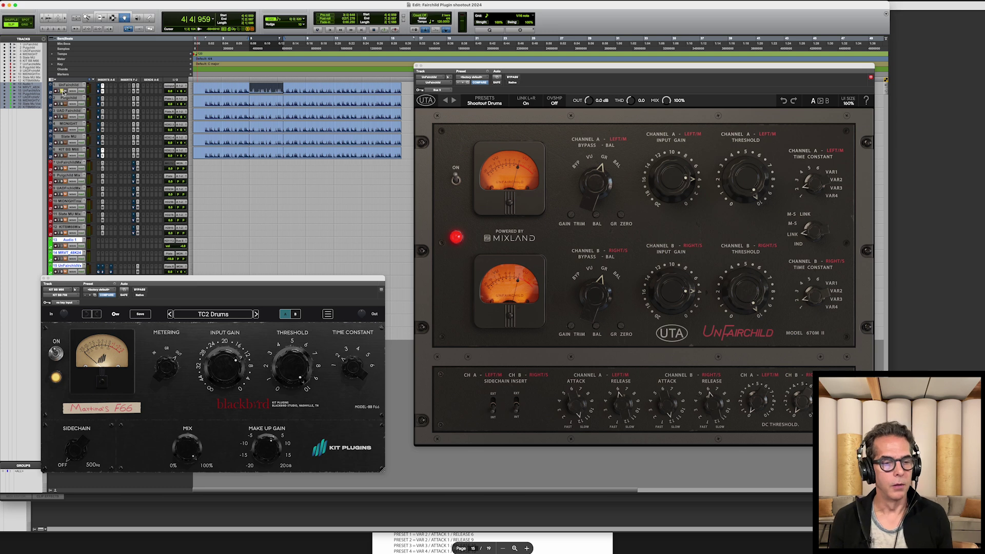
{"action": "mouse_move", "coordinate": [249, 362]}
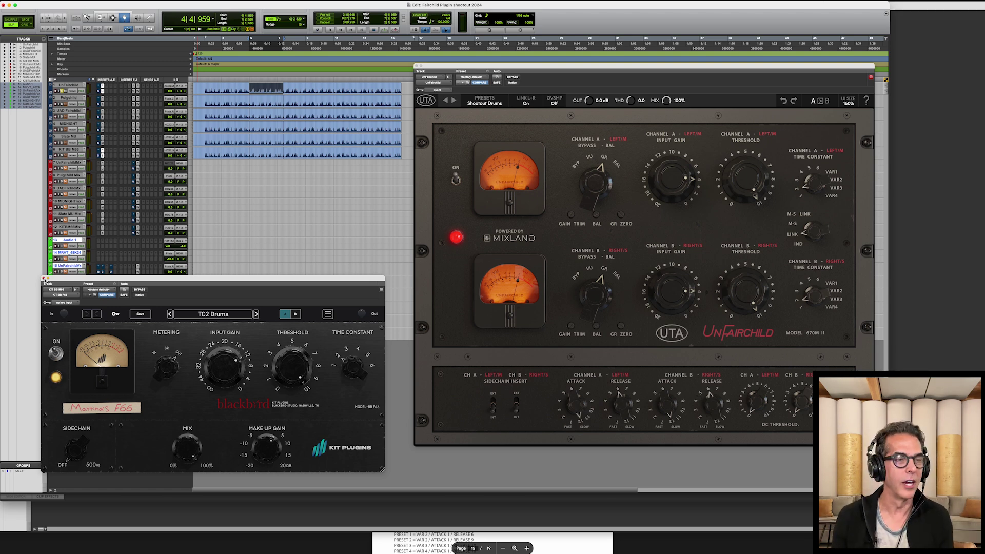
Step: Close the KIT and UnFairchild plugin windows and select the UnFairchild mix track's clip at bar 17
{"action": "left_click", "coordinate": [44, 281]}
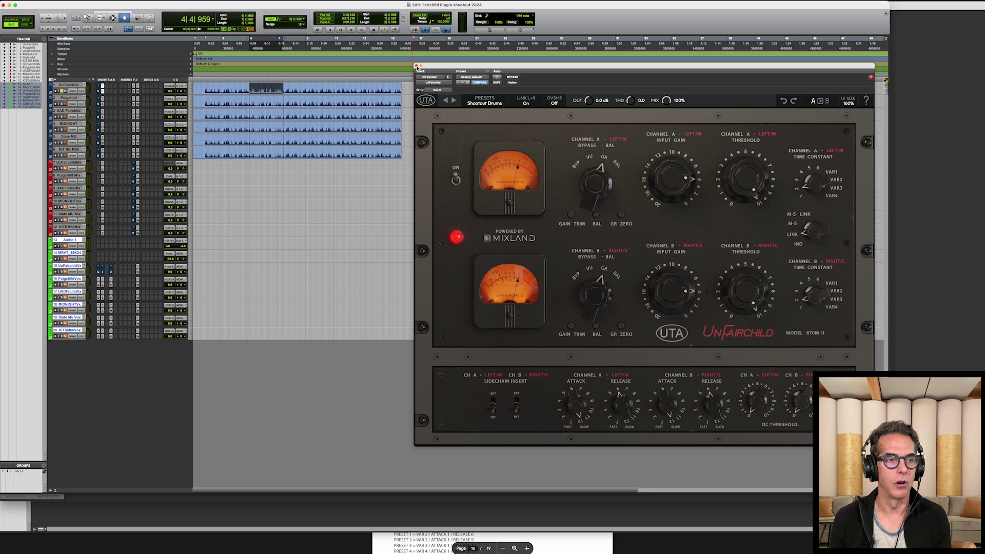
{"action": "left_click", "coordinate": [416, 67]}
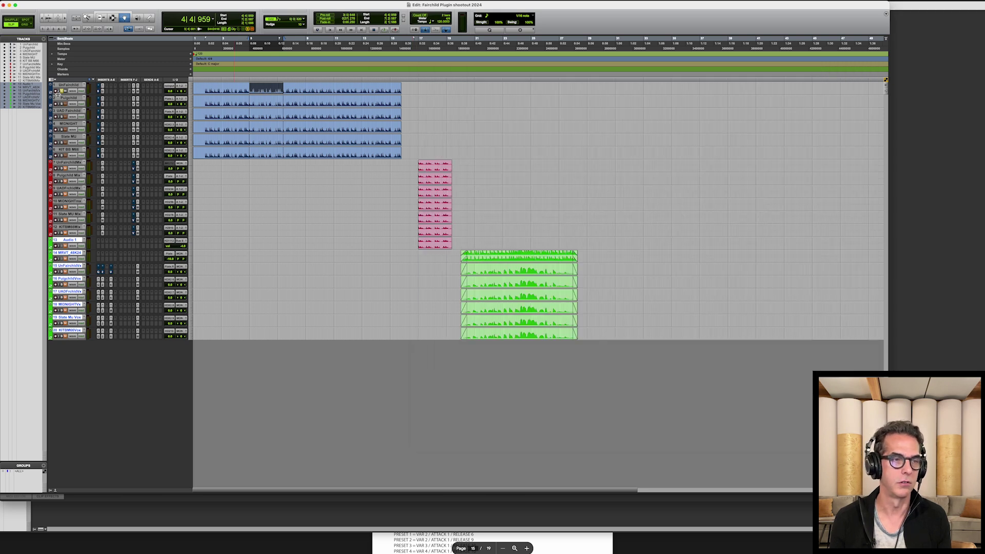
{"action": "left_click", "coordinate": [439, 169]}
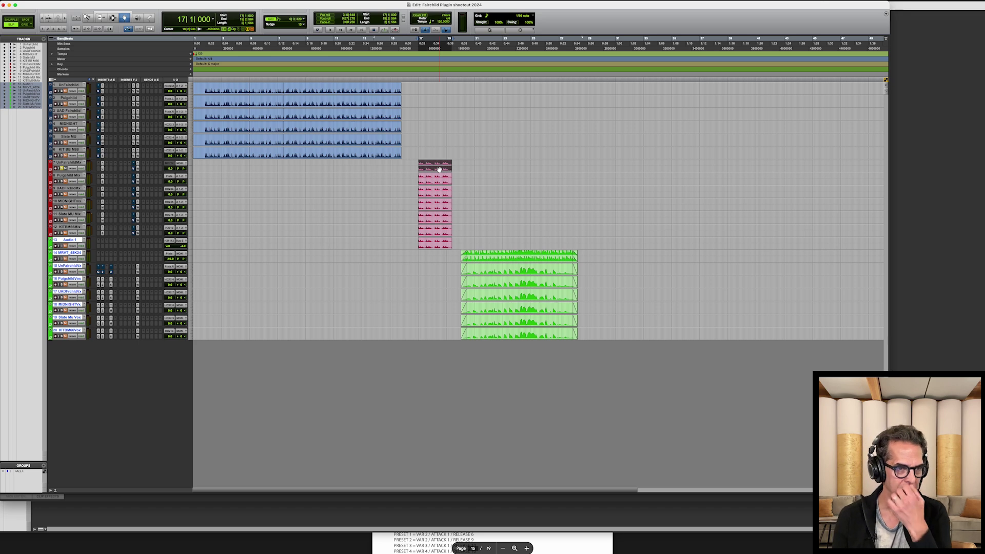
Step: Check the WLM loudness meter readings on each of the six compressor drum tracks in turn, ending with the meter closed
{"action": "left_click", "coordinate": [138, 91]}
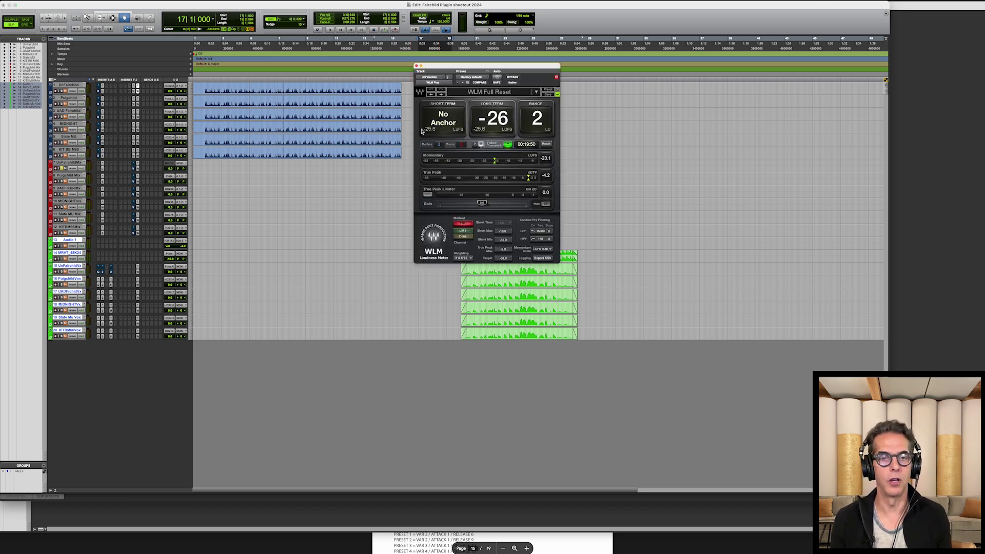
{"action": "left_click", "coordinate": [139, 105]}
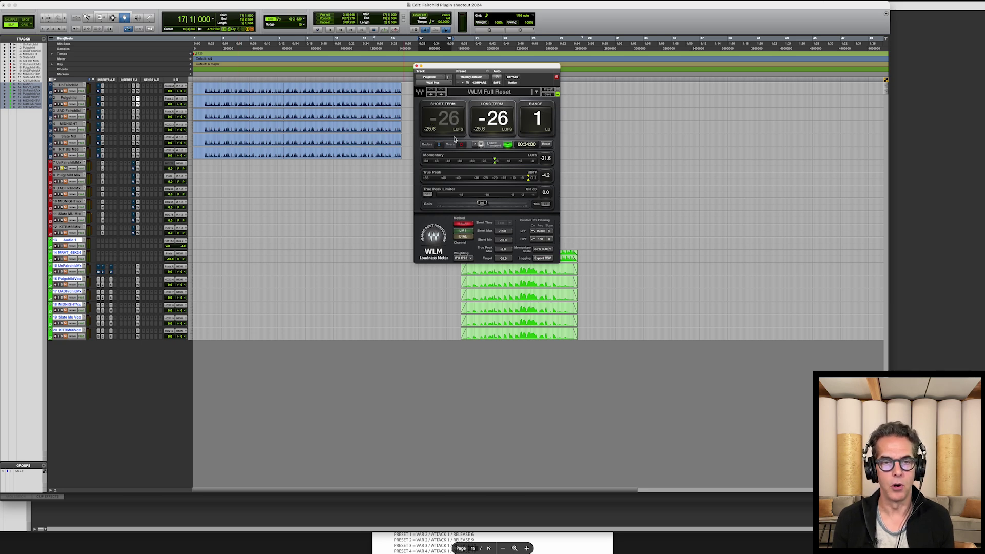
{"action": "left_click", "coordinate": [138, 118]}
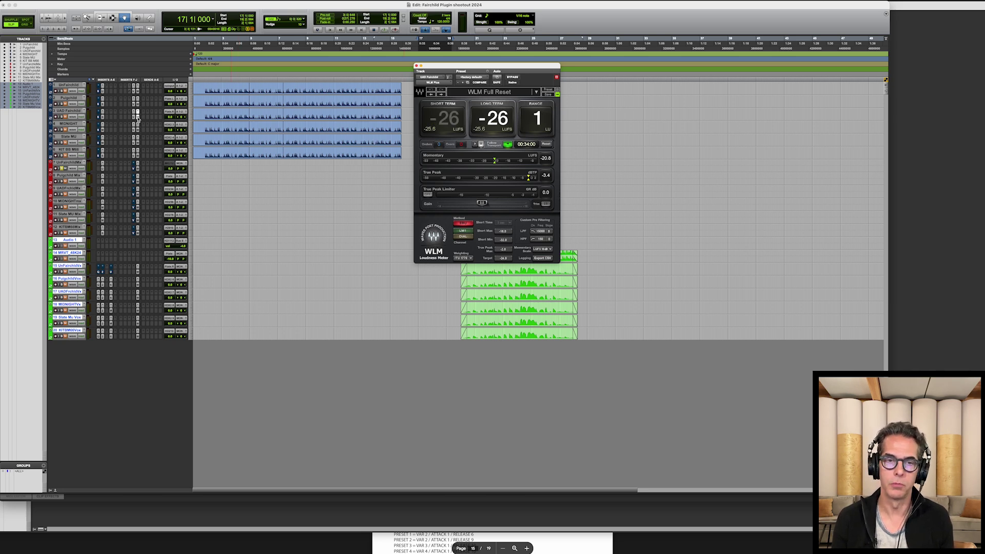
{"action": "left_click", "coordinate": [138, 130]}
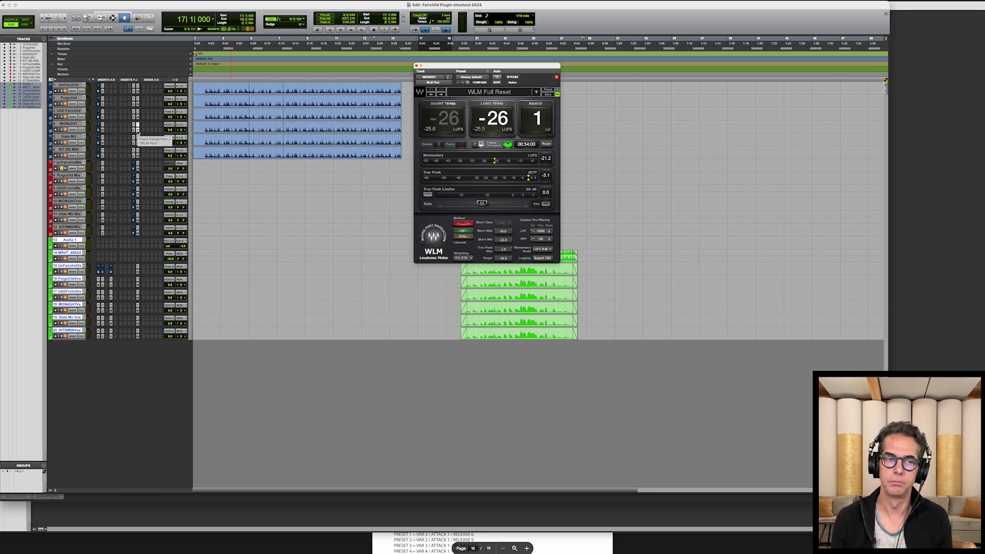
{"action": "left_click", "coordinate": [138, 144]}
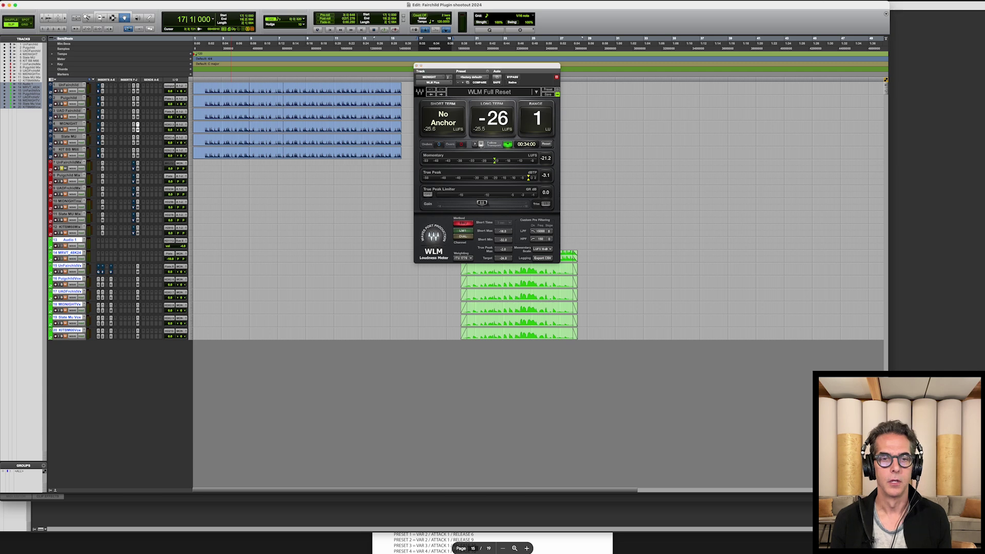
{"action": "left_click", "coordinate": [137, 156]}
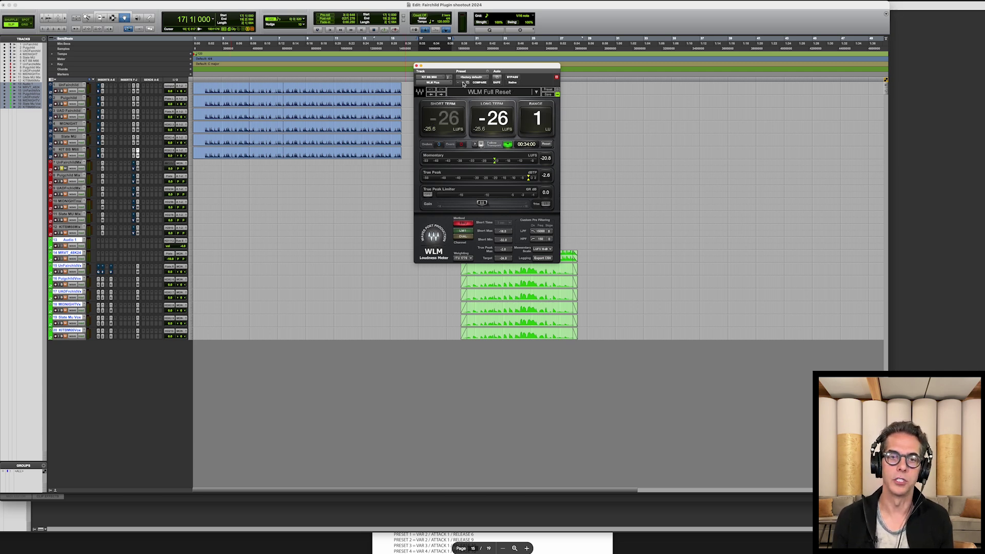
{"action": "left_click", "coordinate": [417, 66]}
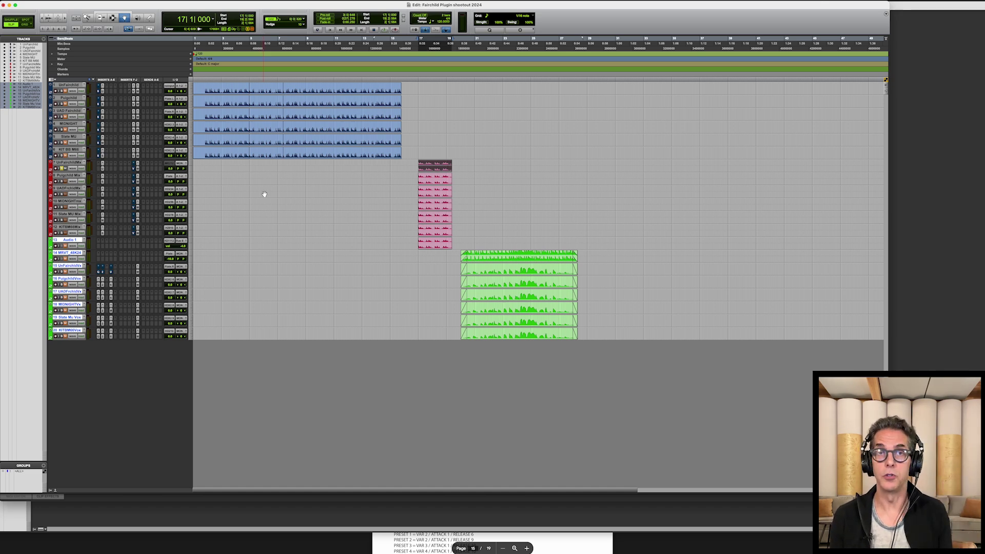
Step: Open UnFairchild on its mix track, bypass it, move its window clear of the mix clips, and audition the looped mix
{"action": "left_click", "coordinate": [103, 173]}
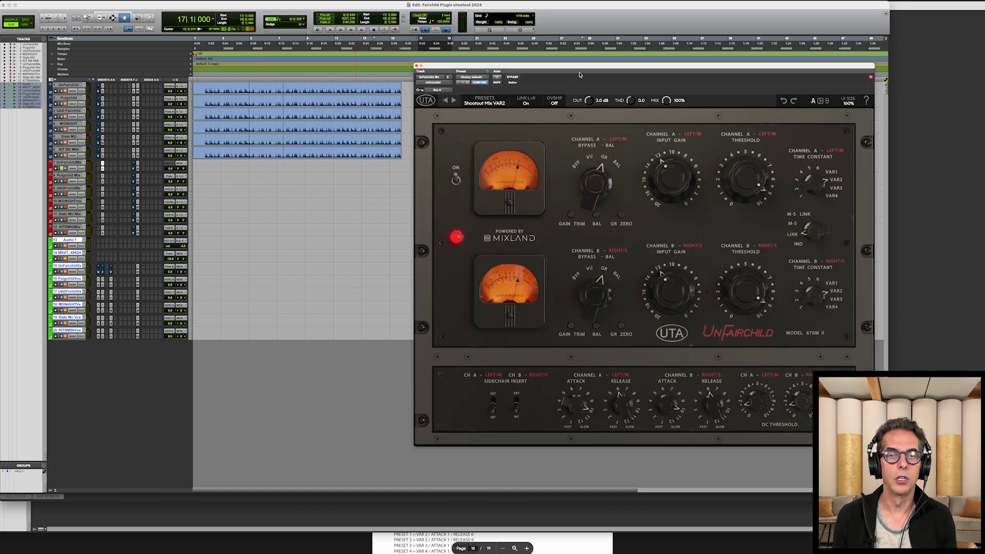
{"action": "left_click", "coordinate": [511, 79]}
{"action": "left_click_drag", "start_coordinate": [483, 66], "coordinate": [580, 39]}
{"action": "scroll", "coordinate": [579, 40], "scroll_direction": "right", "scroll_amount": 5}
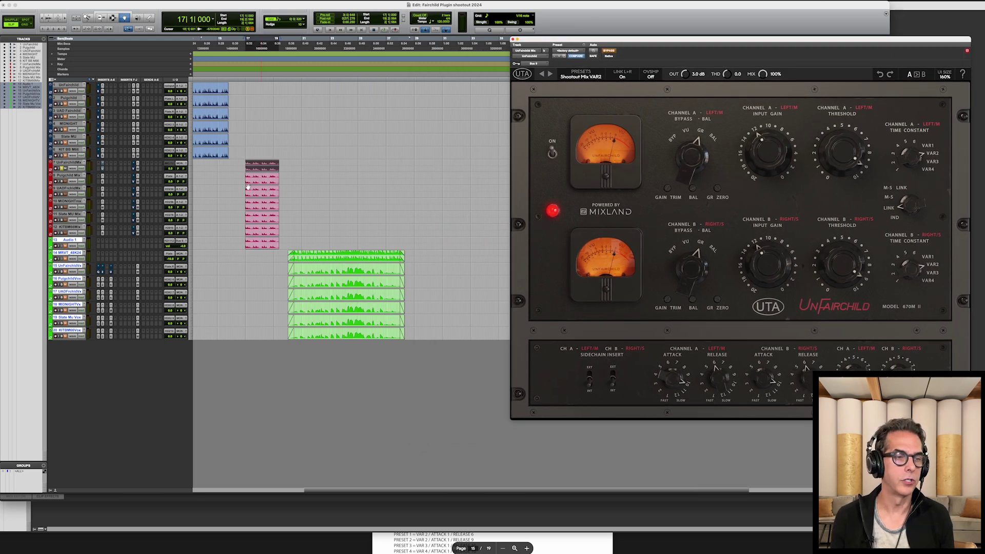
{"action": "key", "text": "space"}
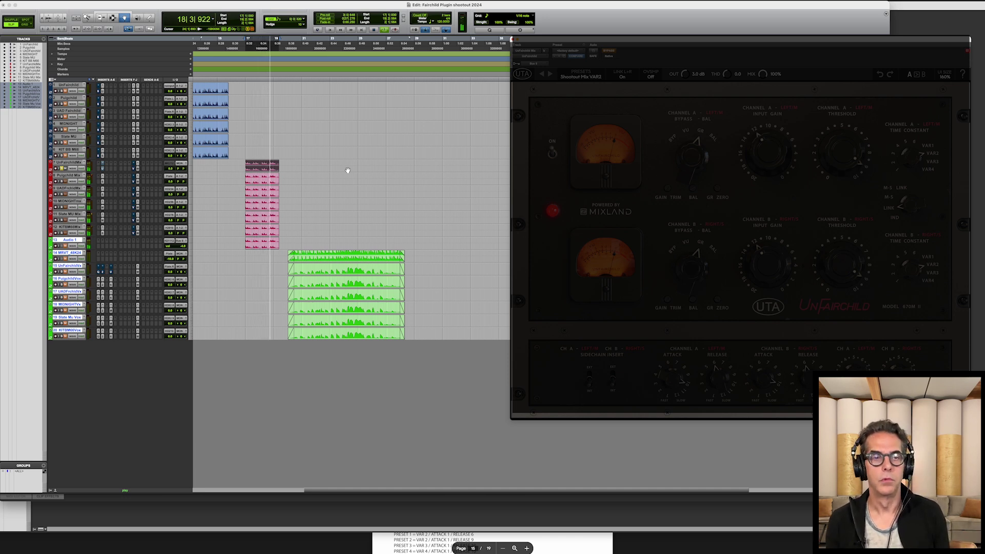
{"action": "key", "text": "space"}
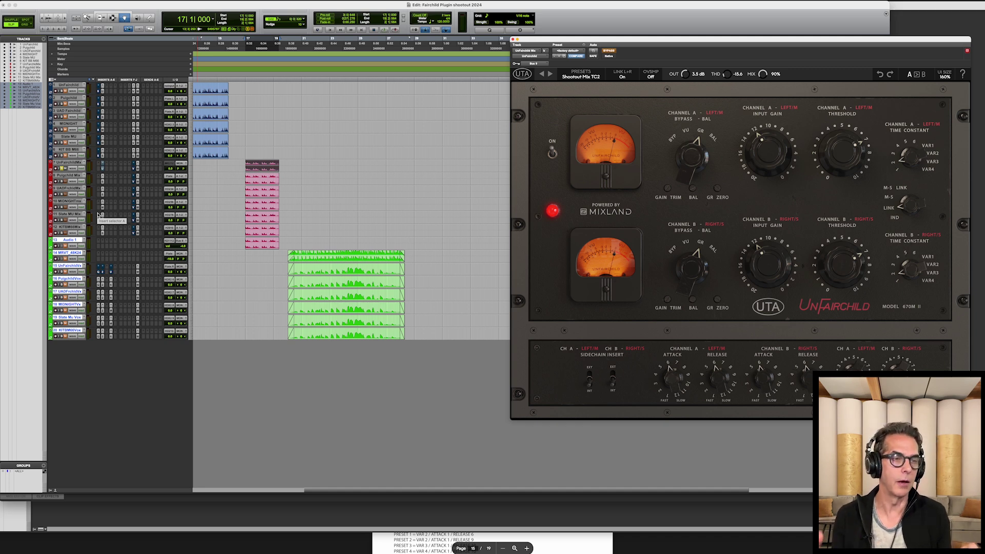
Step: Re-enable UnFairchild, open the PuigChild compressor on its mix track, and audition the looped mix alternately through both
{"action": "left_click", "coordinate": [102, 170], "text": "super"}
{"action": "left_click", "coordinate": [102, 177]}
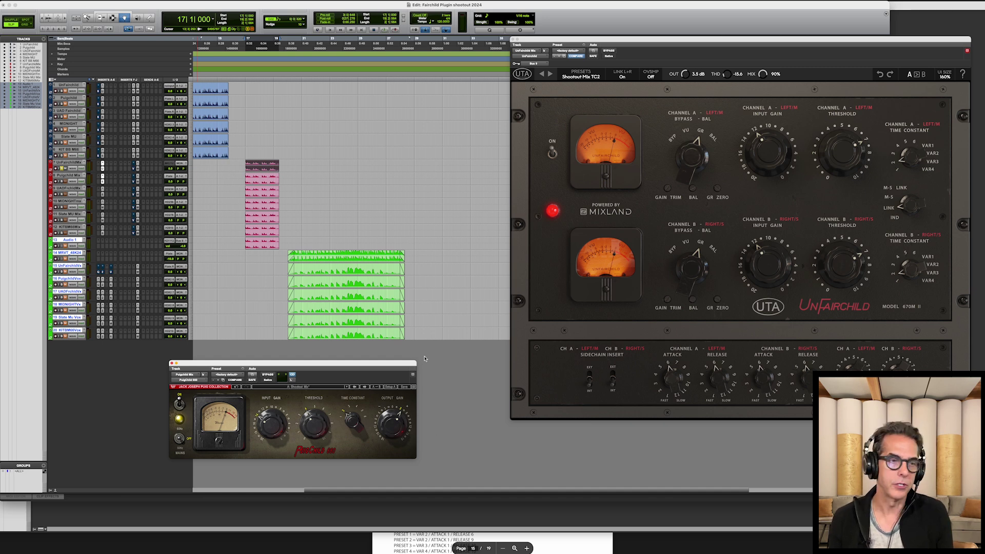
{"action": "key", "text": "space"}
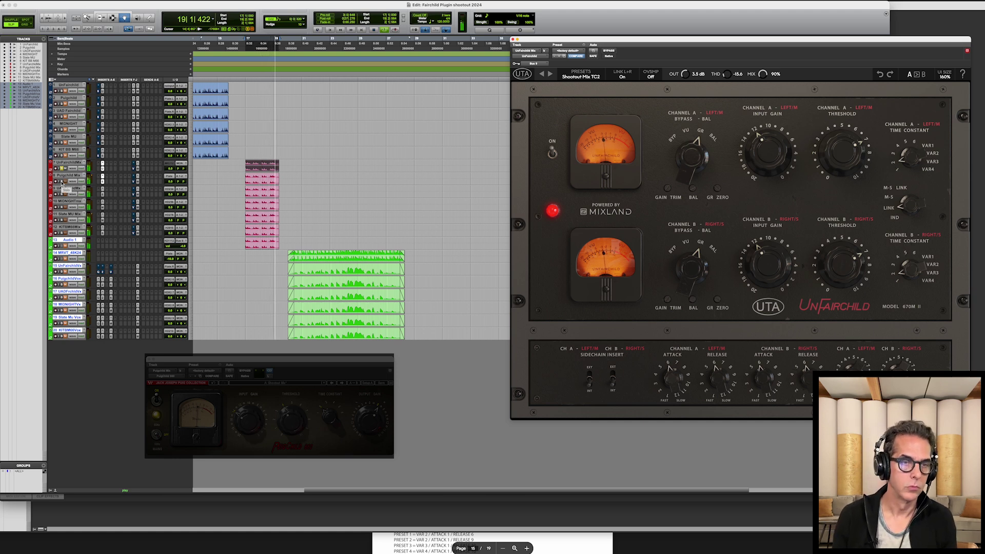
{"action": "left_click", "coordinate": [62, 182]}
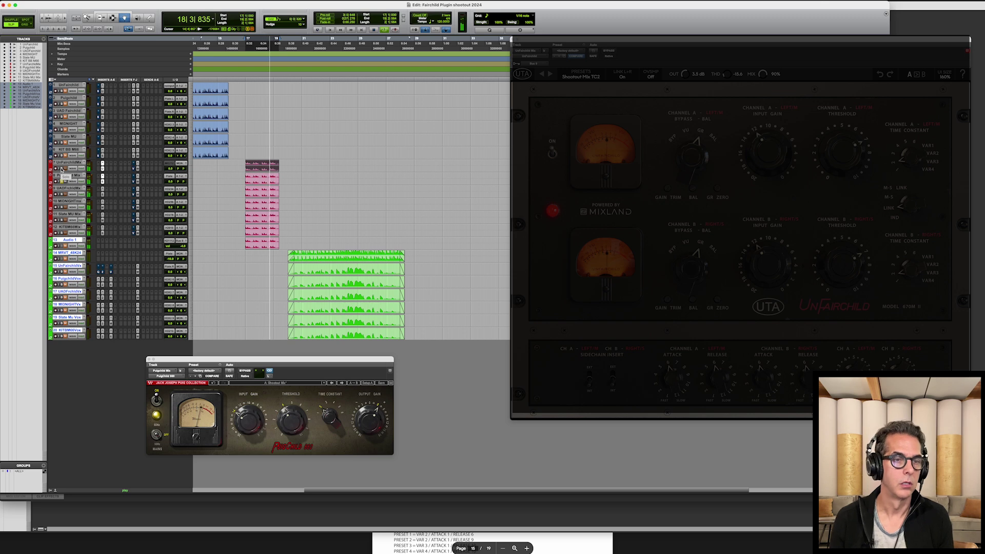
{"action": "left_click", "coordinate": [62, 169]}
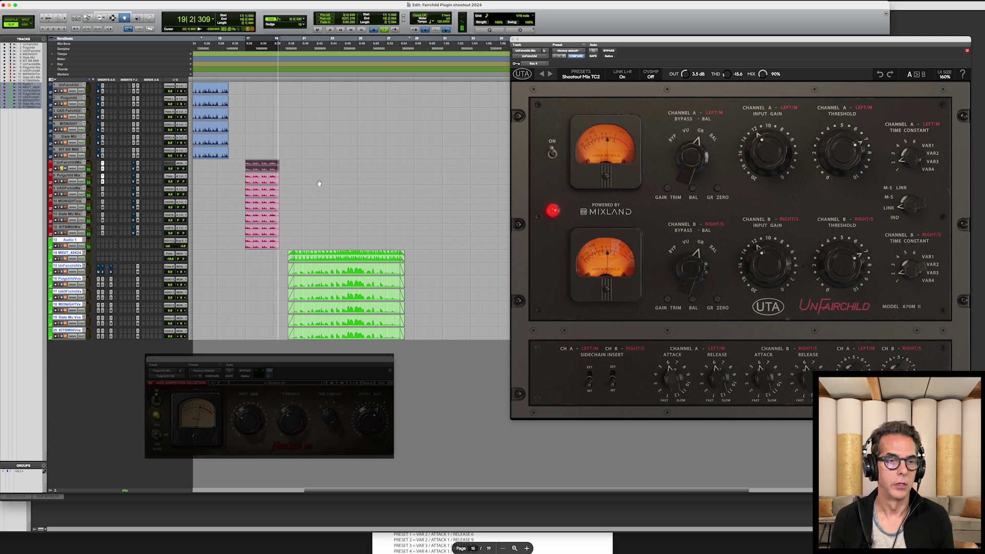
{"action": "key", "text": "space"}
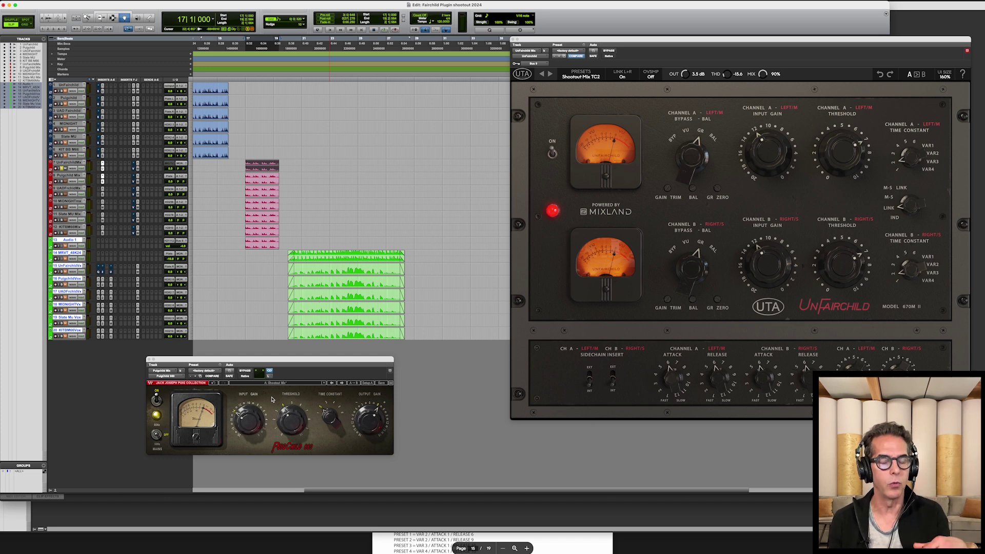
Step: Examine the PuigChild threshold and replay the mix loop to compare PuigChild with UnFairchild again, ending with playback stopped
{"action": "mouse_move", "coordinate": [305, 432]}
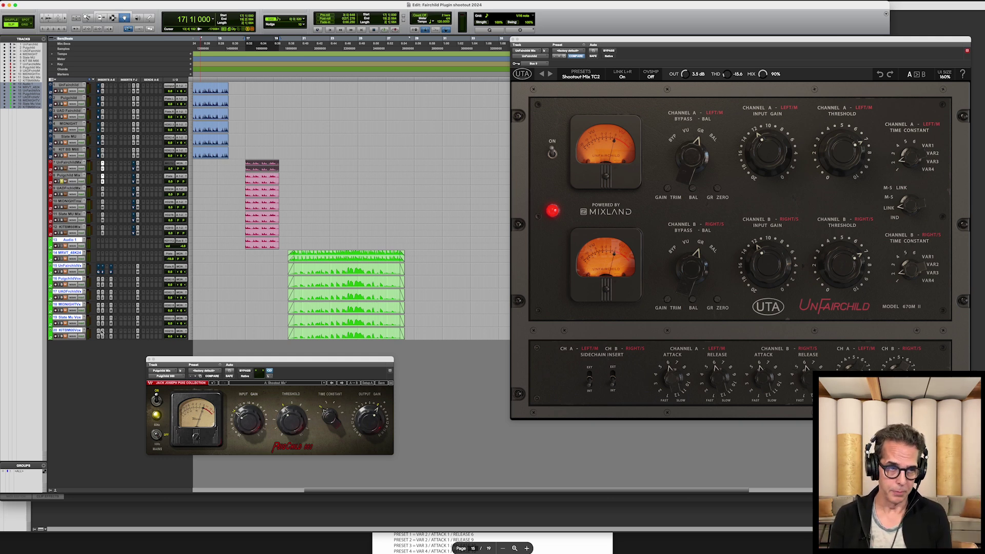
{"action": "left_click", "coordinate": [61, 181]}
{"action": "key", "text": "space"}
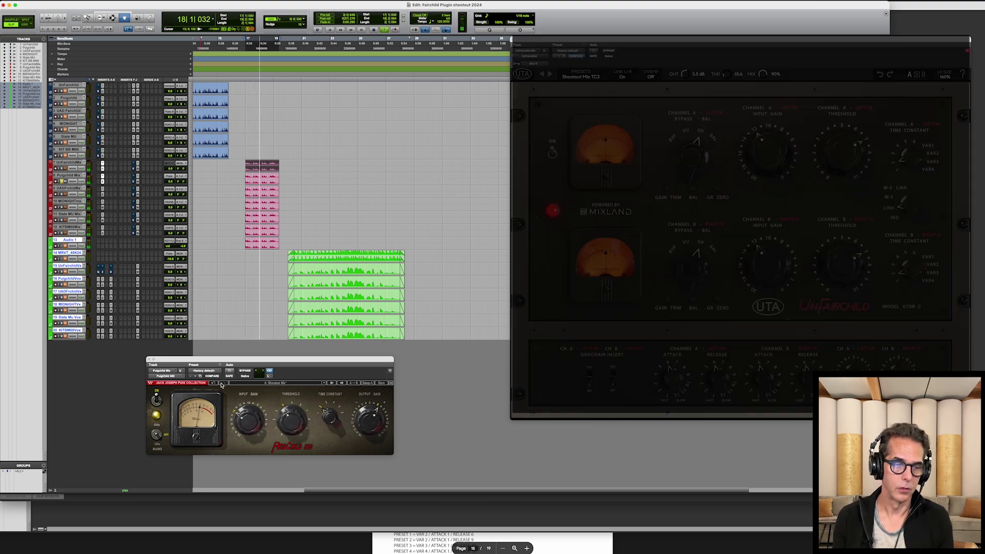
{"action": "left_click", "coordinate": [61, 169]}
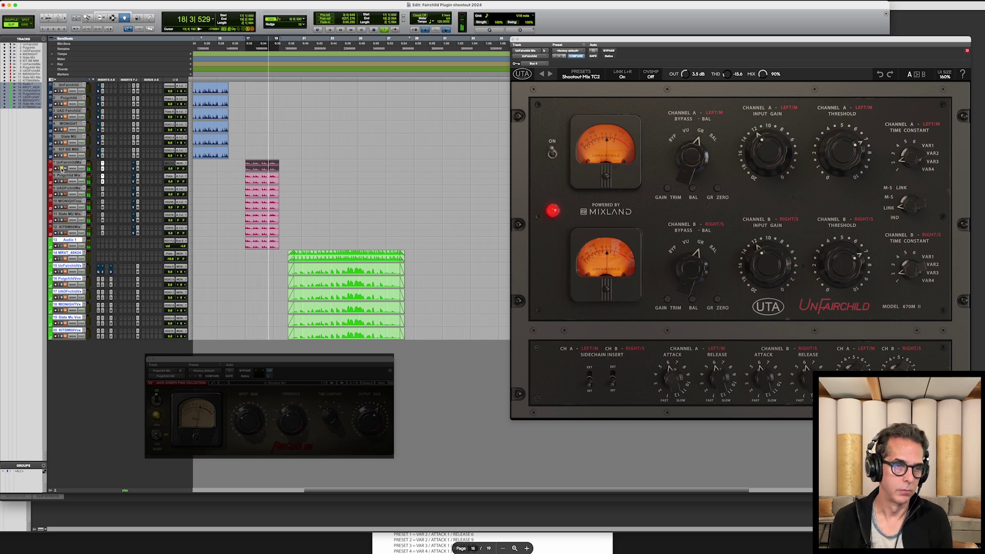
{"action": "key", "text": "space"}
{"action": "left_click", "coordinate": [61, 169]}
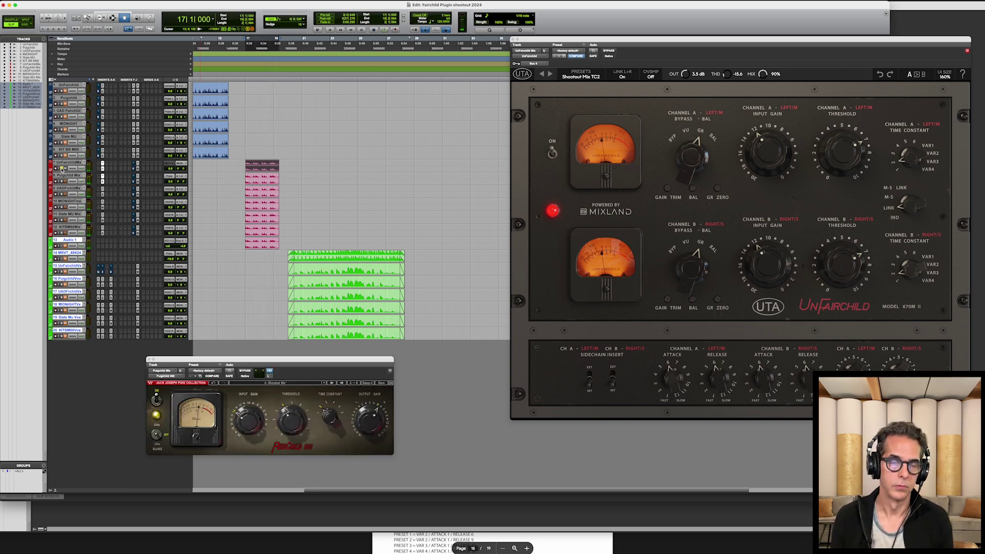
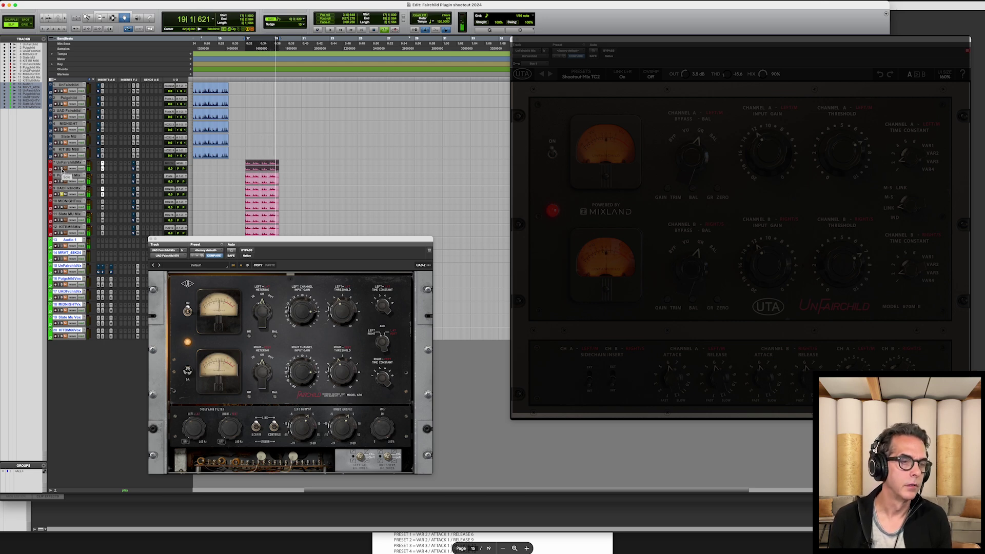
Step: Audition the mix loop alternately through the UAD Fairchild 670 and UnFairchild, ending with playback stopped
{"action": "left_click", "coordinate": [61, 170]}
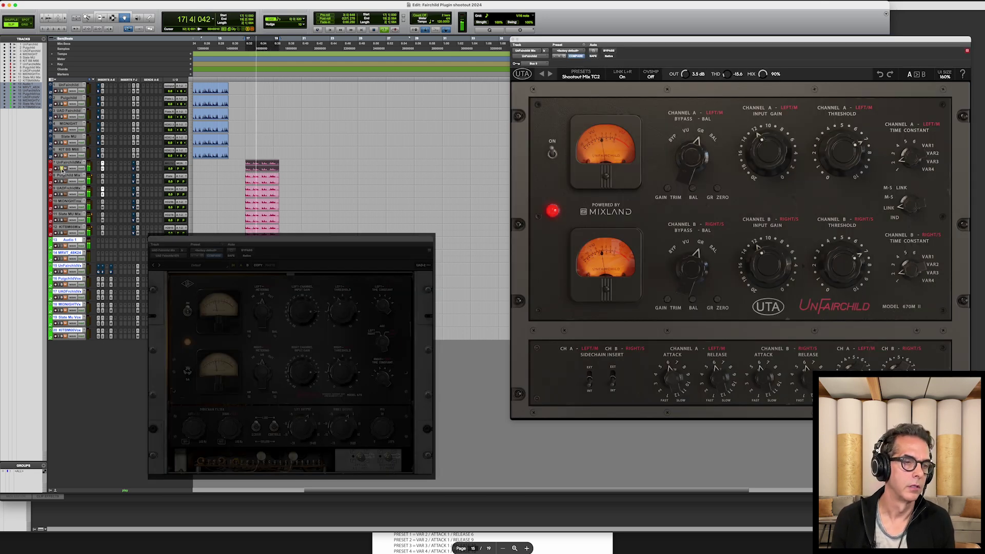
{"action": "left_click", "coordinate": [317, 243]}
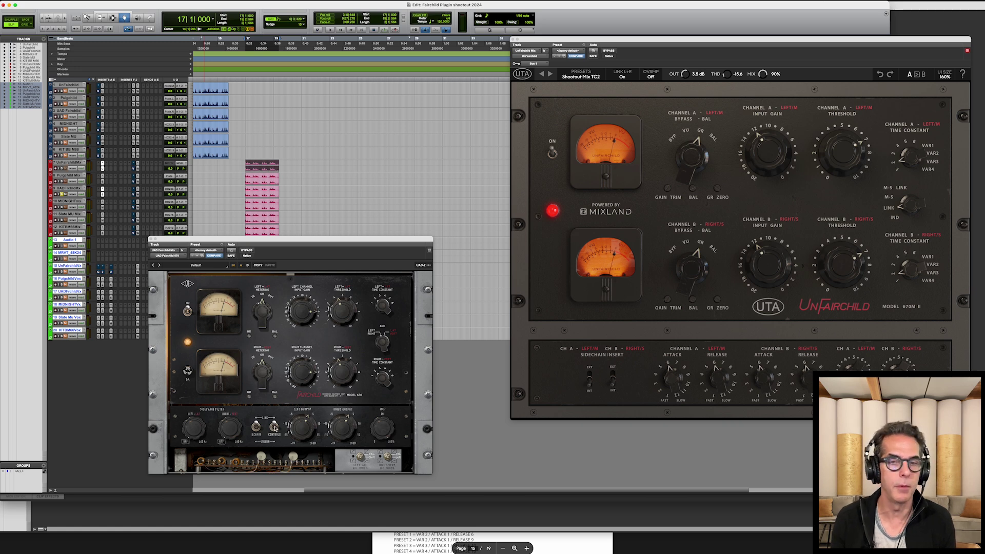
{"action": "key", "text": "space"}
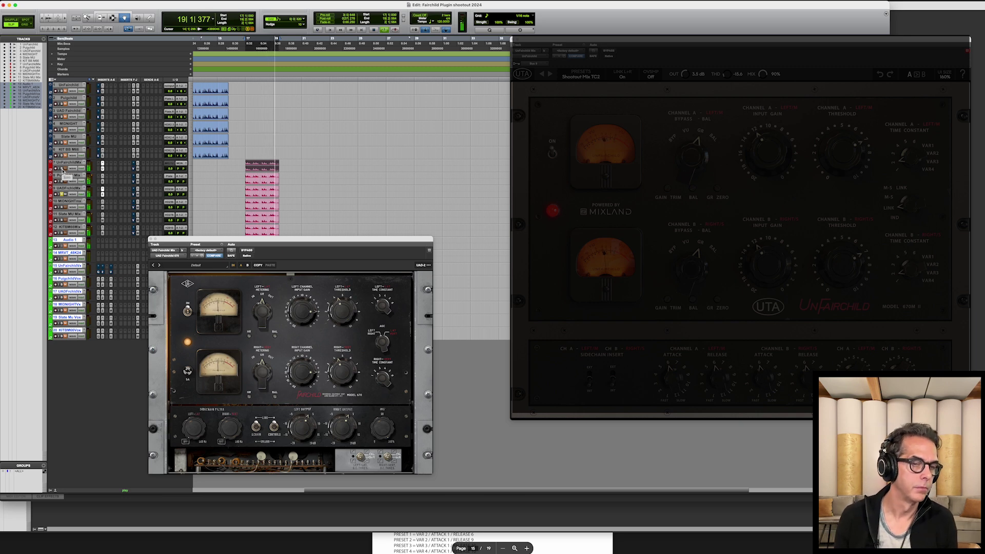
{"action": "left_click", "coordinate": [62, 169]}
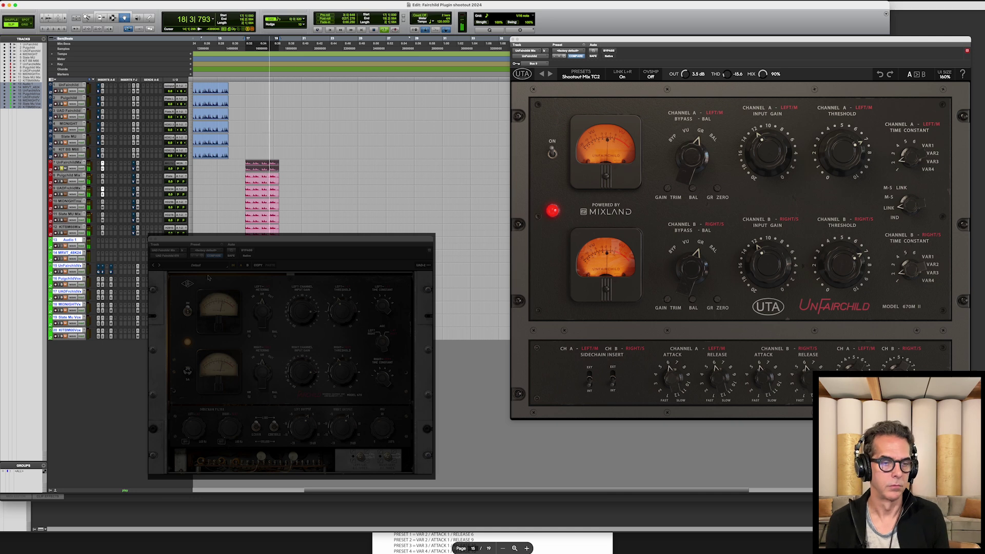
{"action": "key", "text": "space"}
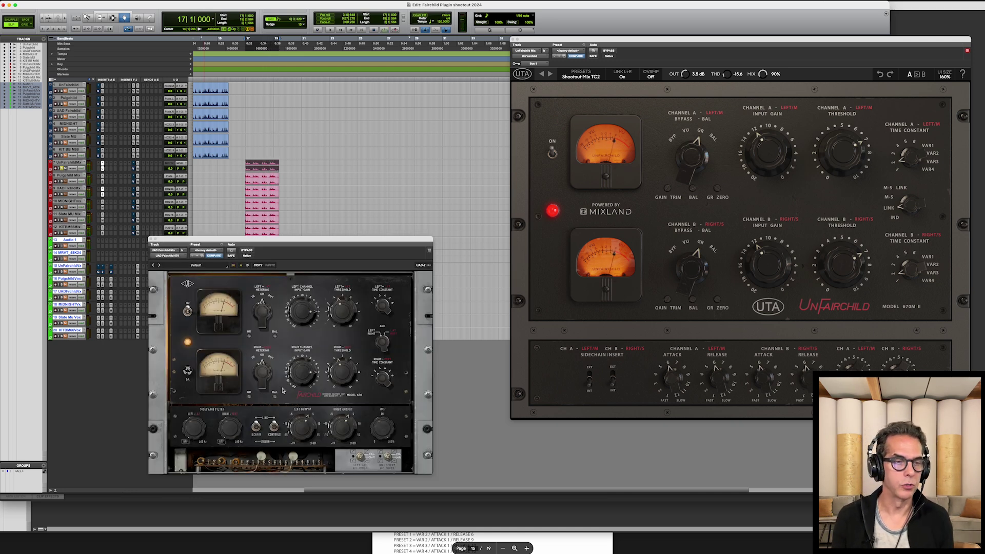
Step: Check the WLM loudness readings on the UnFairchild and UAD Fairchild mix tracks, ending with the meter closed
{"action": "left_click", "coordinate": [138, 169]}
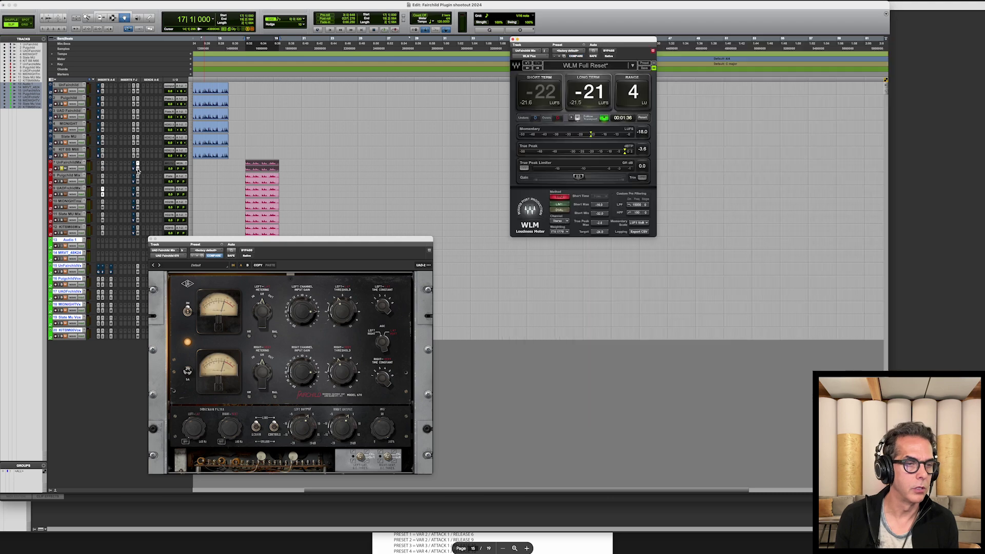
{"action": "left_click", "coordinate": [137, 195]}
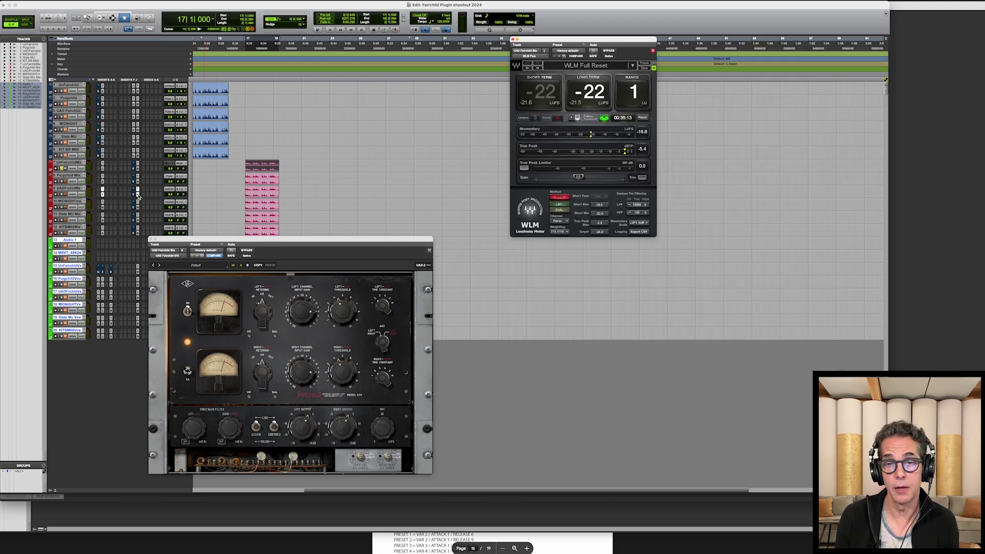
{"action": "left_click", "coordinate": [137, 195]}
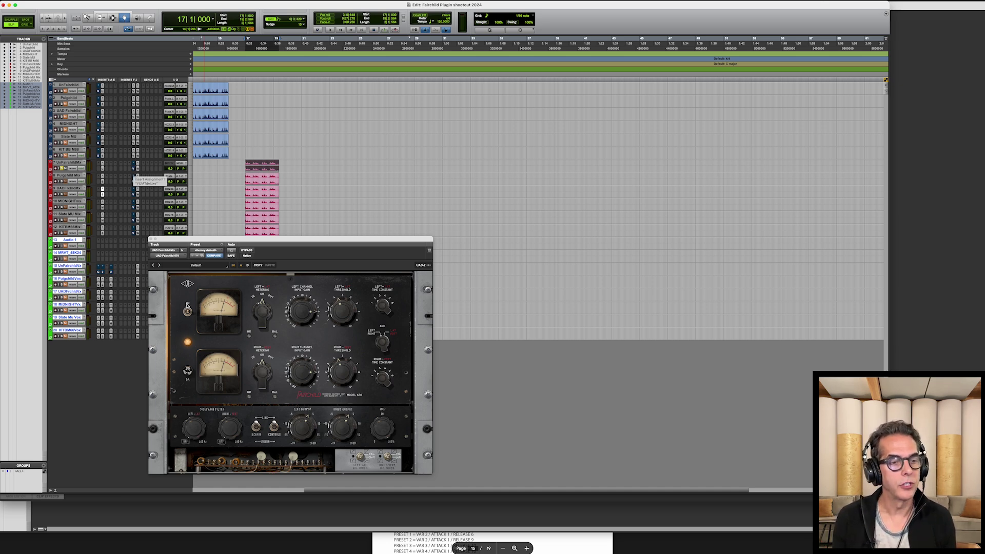
Step: Reopen the UnFairchild window beside the UAD Fairchild and replay the mix loop to examine their gain reduction meters
{"action": "left_click", "coordinate": [102, 172]}
{"action": "left_click_drag", "start_coordinate": [204, 7], "coordinate": [734, 8]}
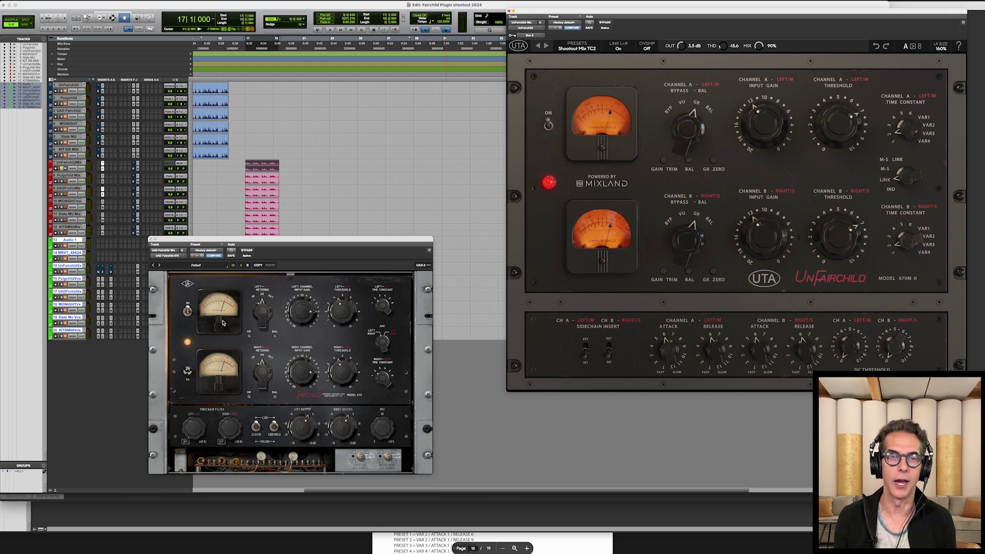
{"action": "key", "text": "space"}
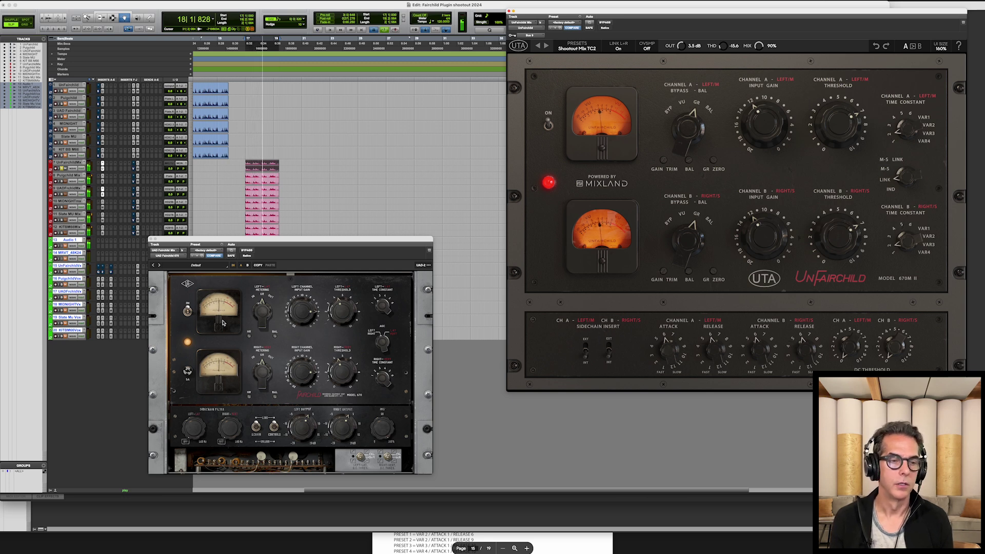
{"action": "key", "text": "space"}
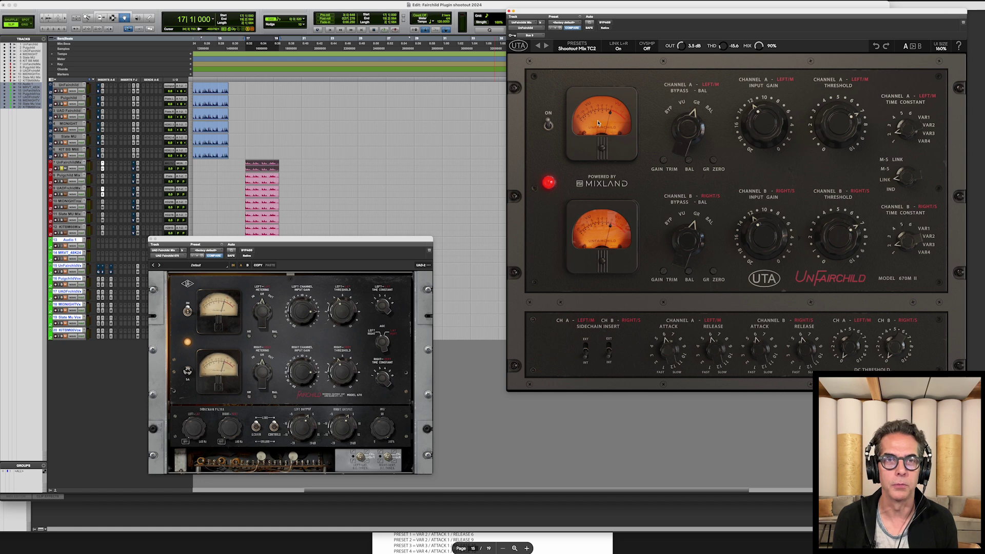
Step: Close the UAD Fairchild window and open the KIT compressor on its mix track
{"action": "left_click", "coordinate": [151, 240]}
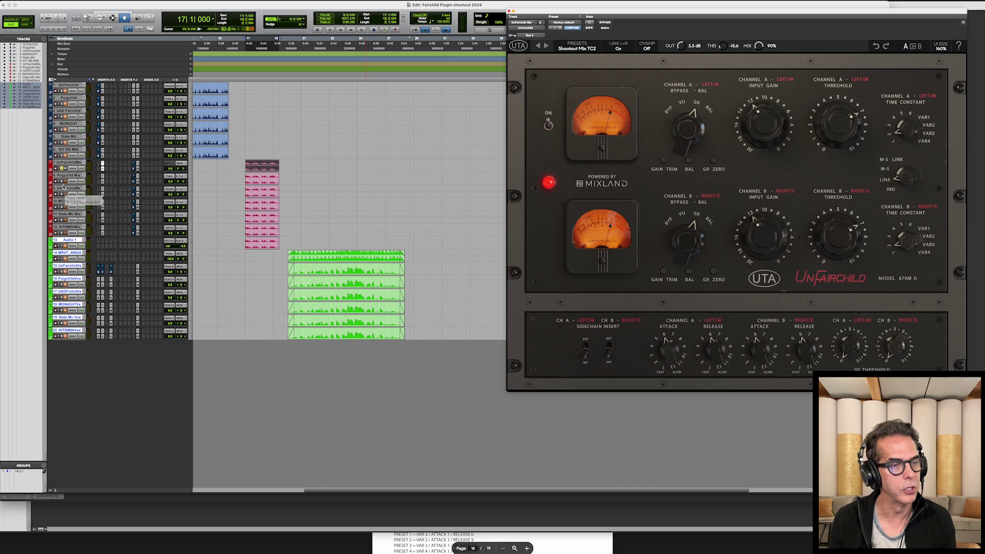
{"action": "left_click", "coordinate": [253, 192]}
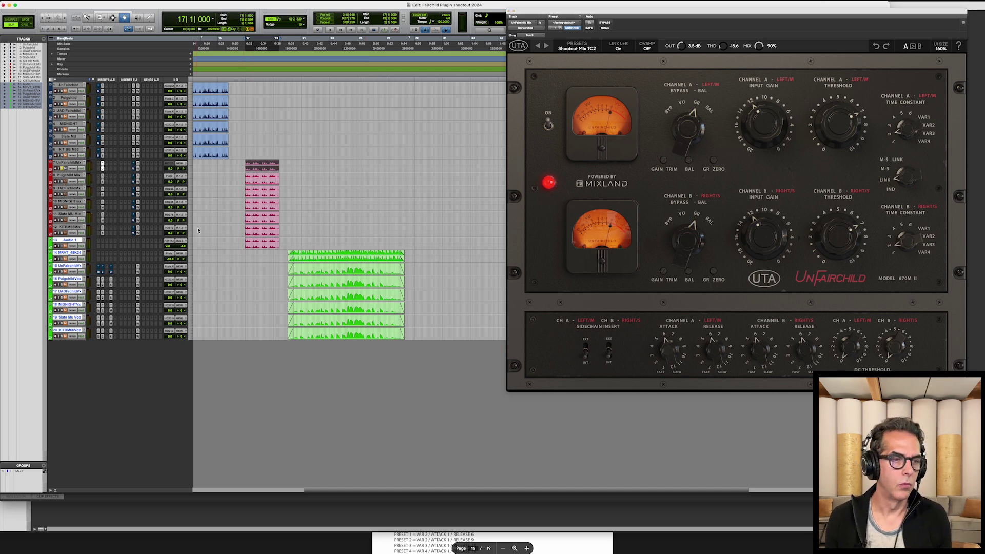
{"action": "left_click", "coordinate": [103, 235]}
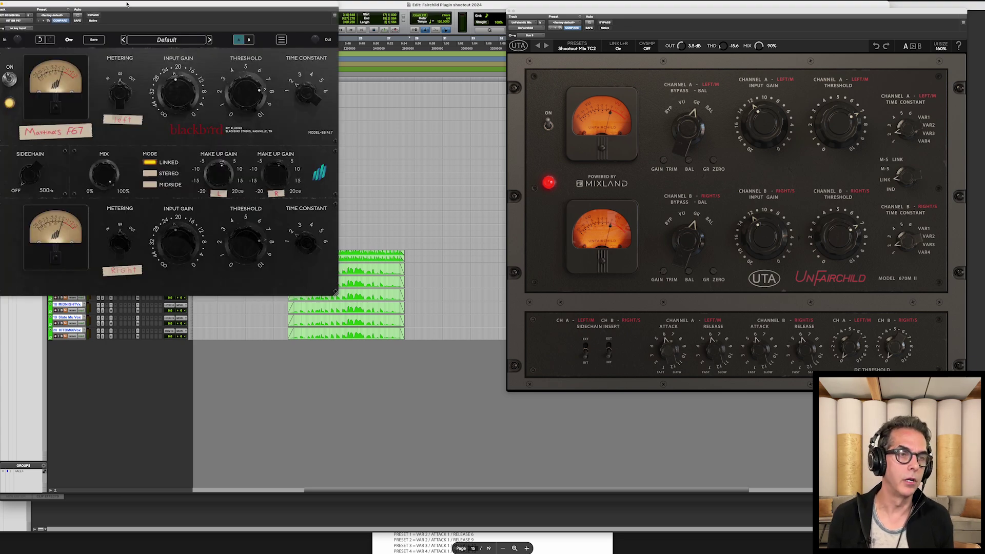
Step: Place the KIT compressor window beside UnFairchild and audition the mix loop alternately through both compressors, ending with playback stopped
{"action": "left_click_drag", "start_coordinate": [127, 4], "coordinate": [291, 194]}
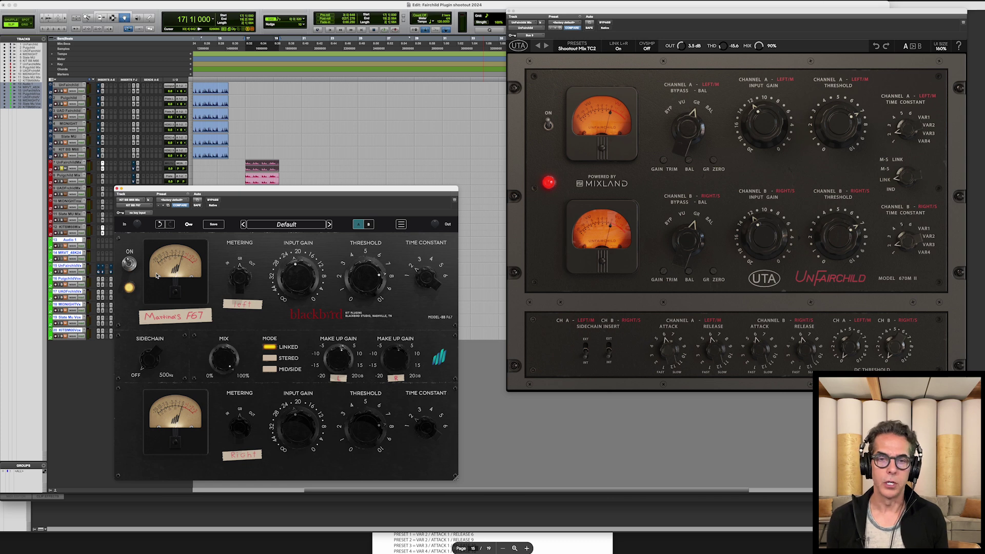
{"action": "key", "text": "space"}
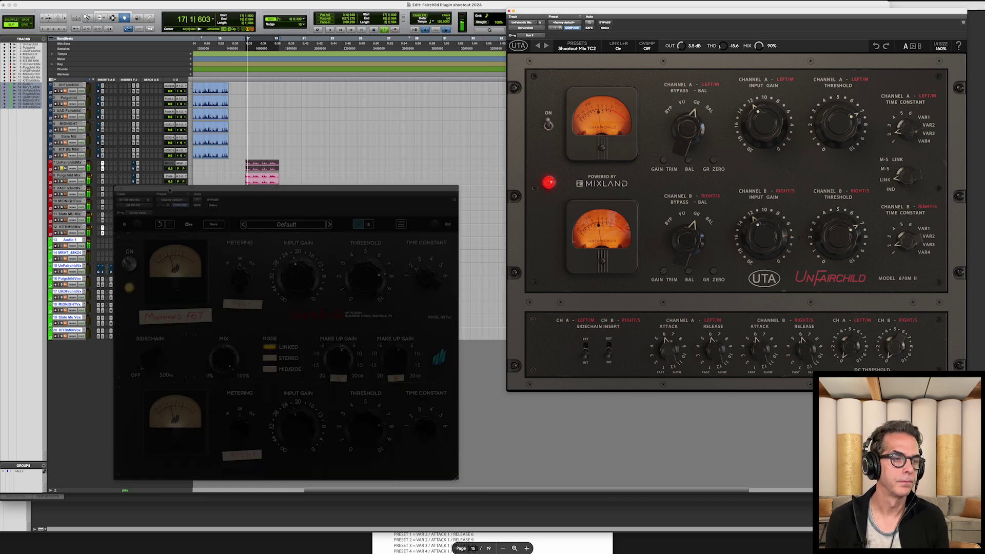
{"action": "left_click", "coordinate": [62, 234]}
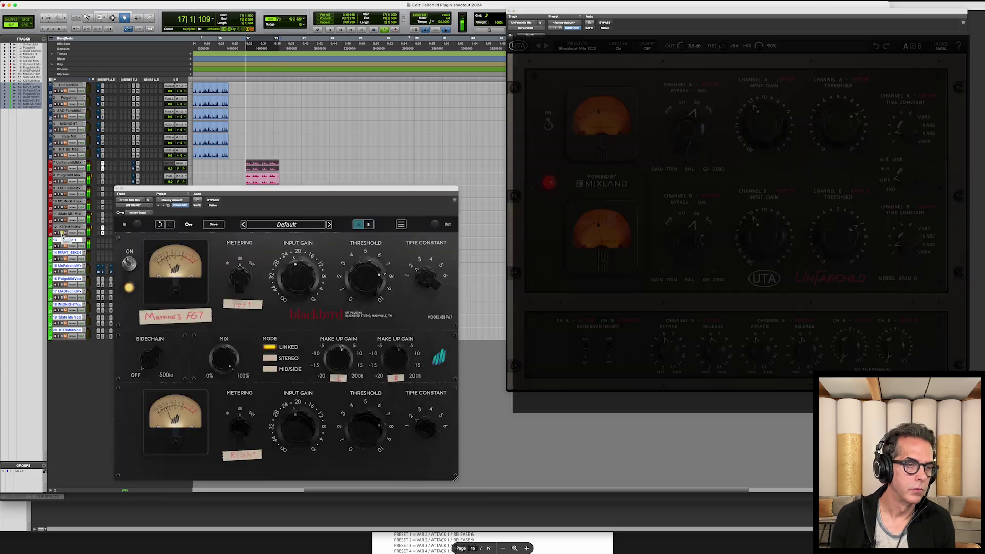
{"action": "left_click", "coordinate": [61, 169]}
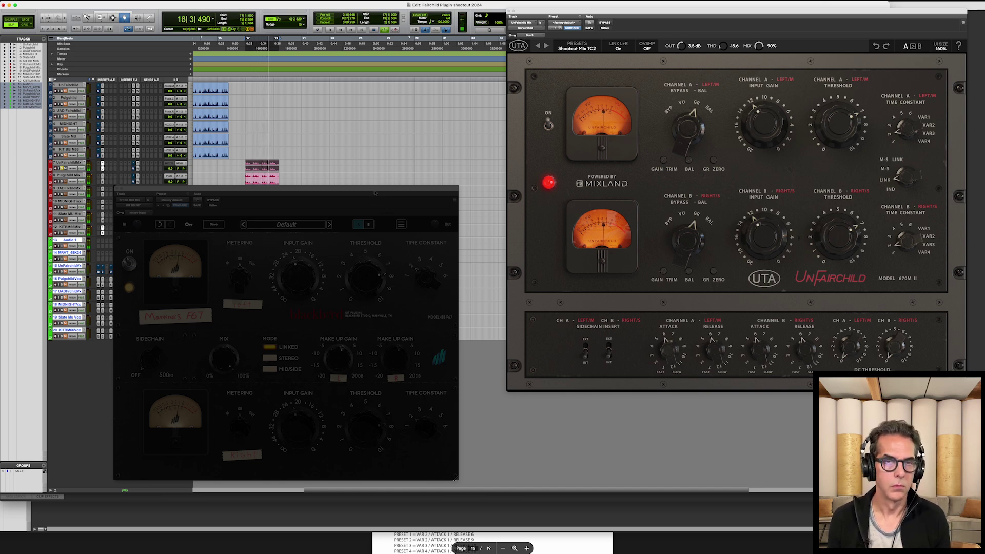
{"action": "key", "text": "space"}
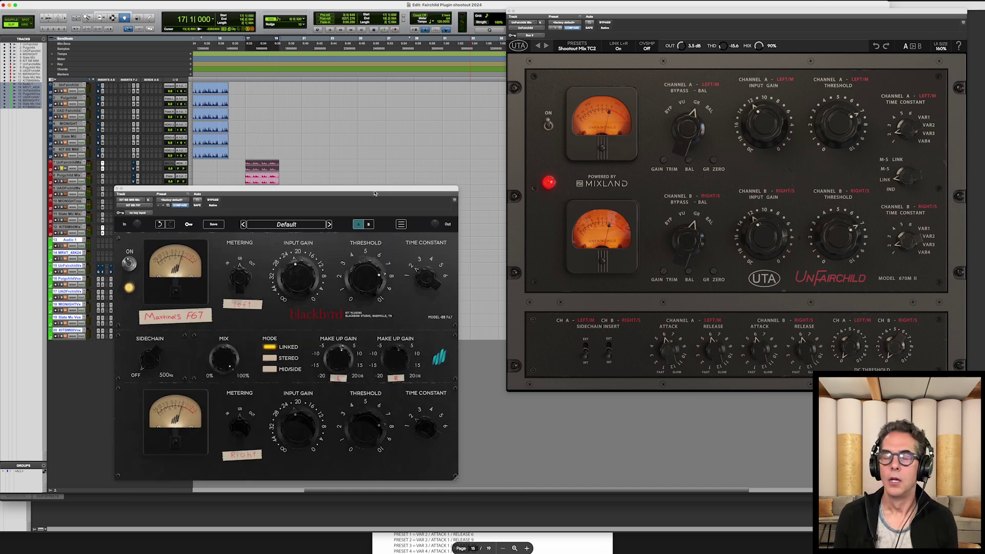
Step: Replay the mix loop through the KIT compressor and UnFairchild for a second comparison, ending with the KIT window closed
{"action": "left_click_drag", "start_coordinate": [375, 190], "coordinate": [374, 197]}
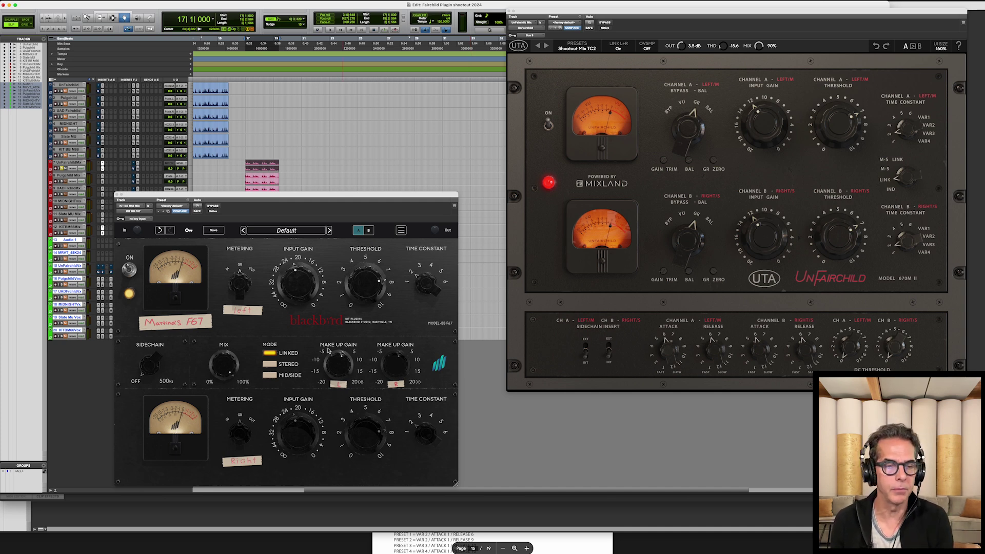
{"action": "mouse_move", "coordinate": [332, 353]}
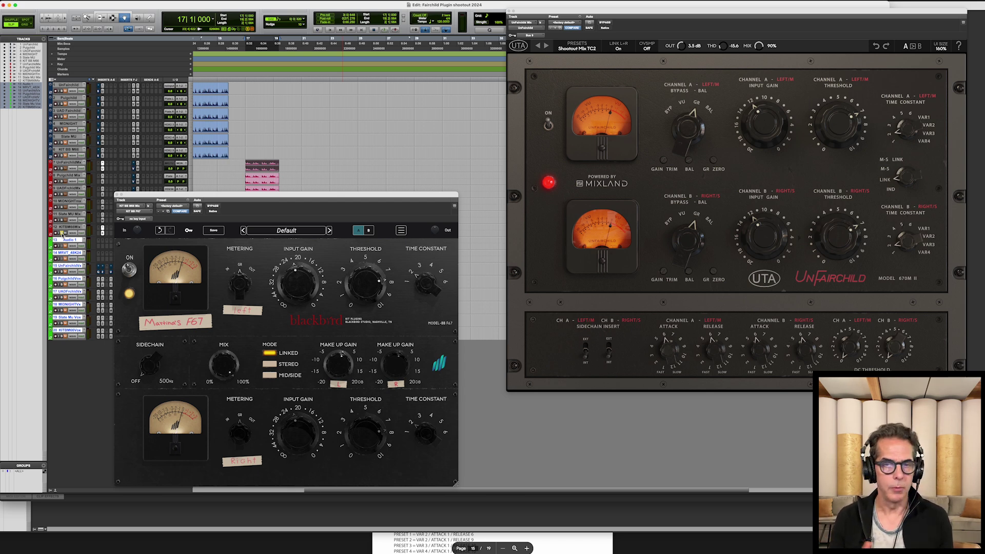
{"action": "key", "text": "space"}
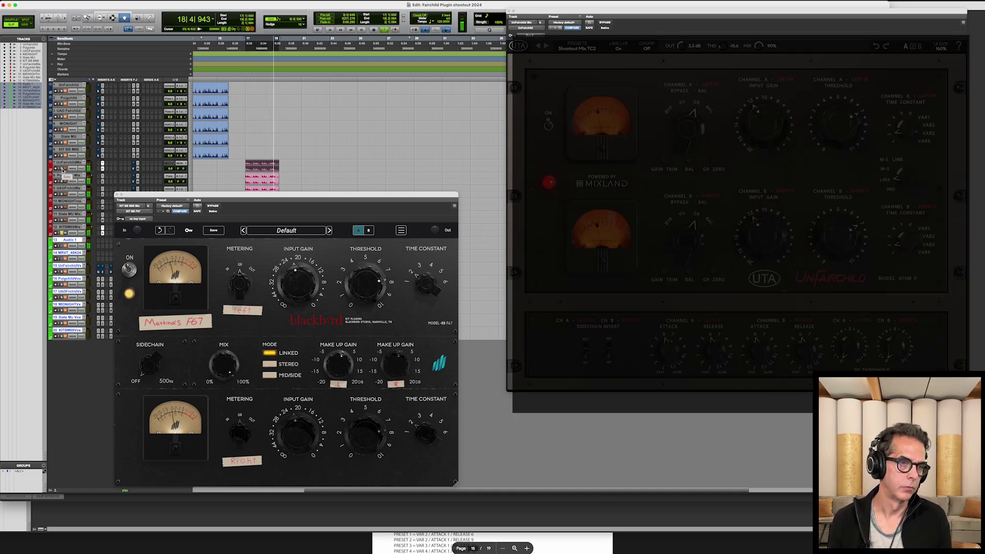
{"action": "left_click", "coordinate": [63, 170]}
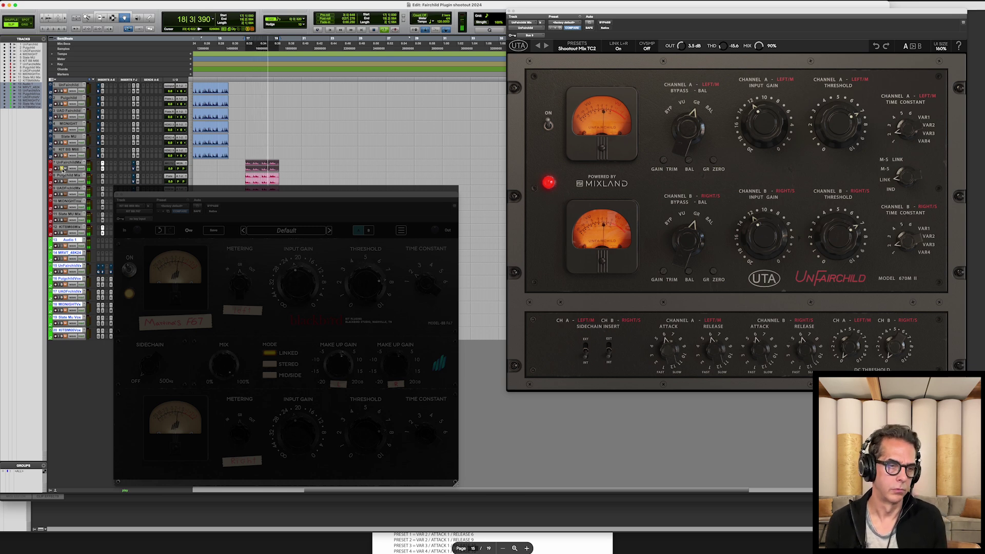
{"action": "key", "text": "space"}
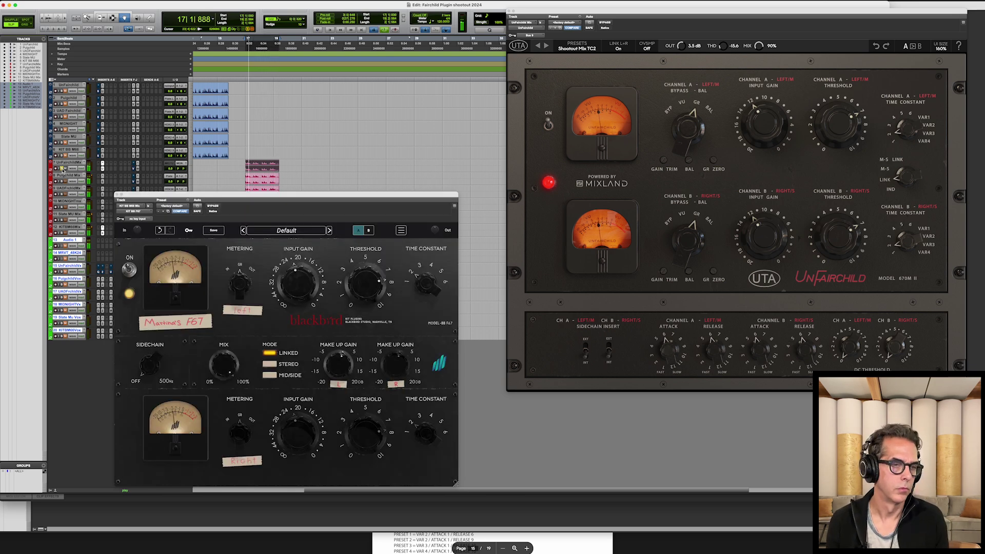
{"action": "mouse_move", "coordinate": [393, 371]}
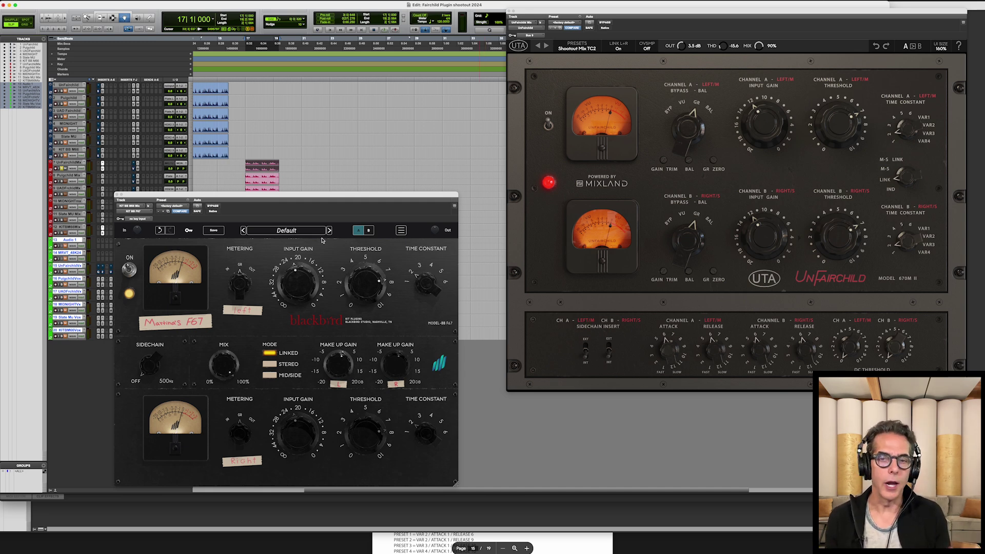
{"action": "left_click", "coordinate": [117, 196]}
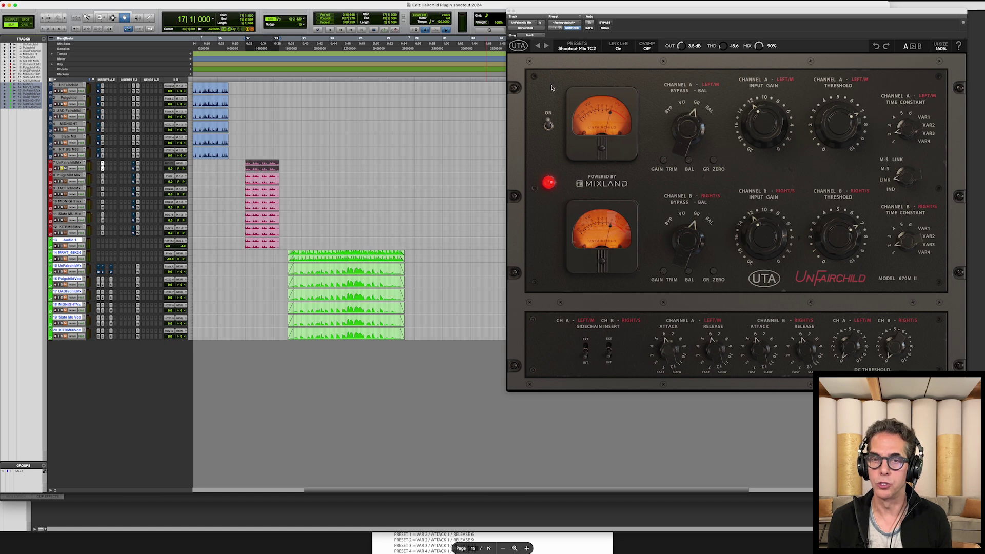
Step: Load the user preset Shootout Mix VAR2 in UnFairchild and audition the mix loop with the plugin bypassed and active
{"action": "left_click", "coordinate": [593, 49]}
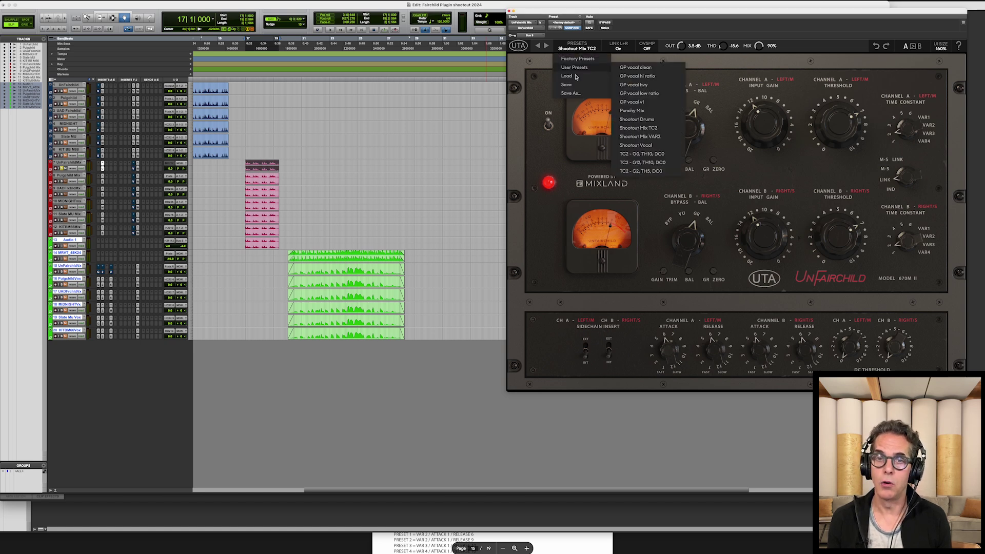
{"action": "mouse_move", "coordinate": [577, 67]}
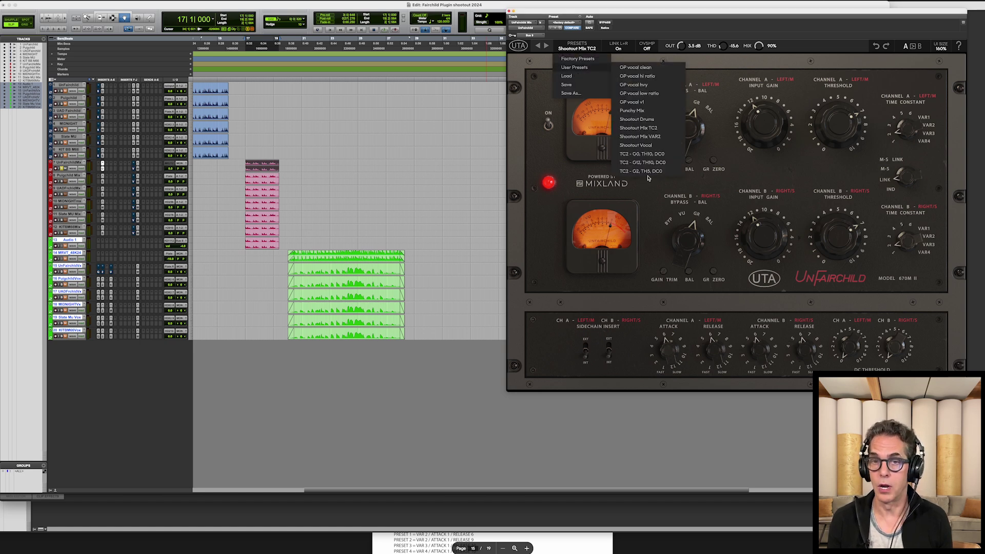
{"action": "left_click", "coordinate": [637, 136]}
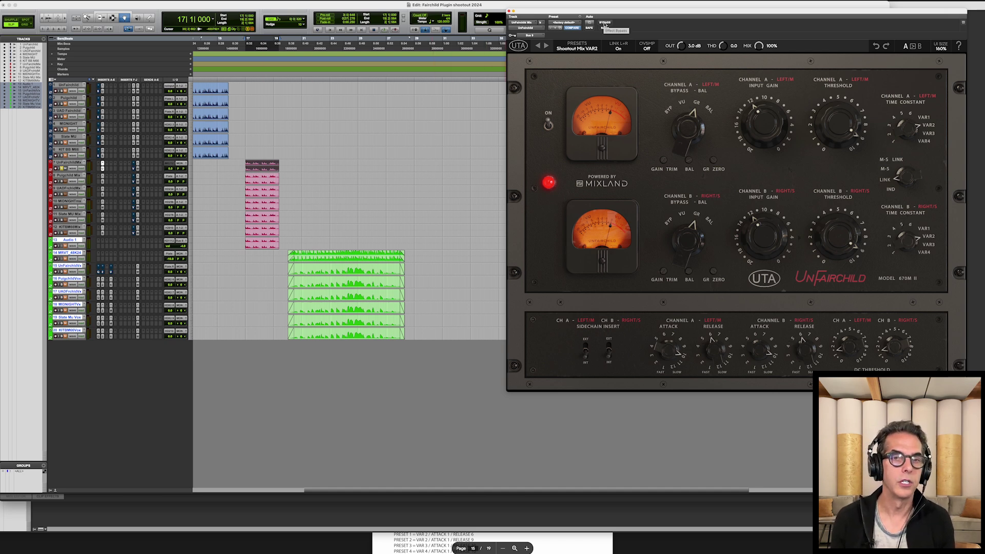
{"action": "key", "text": "space"}
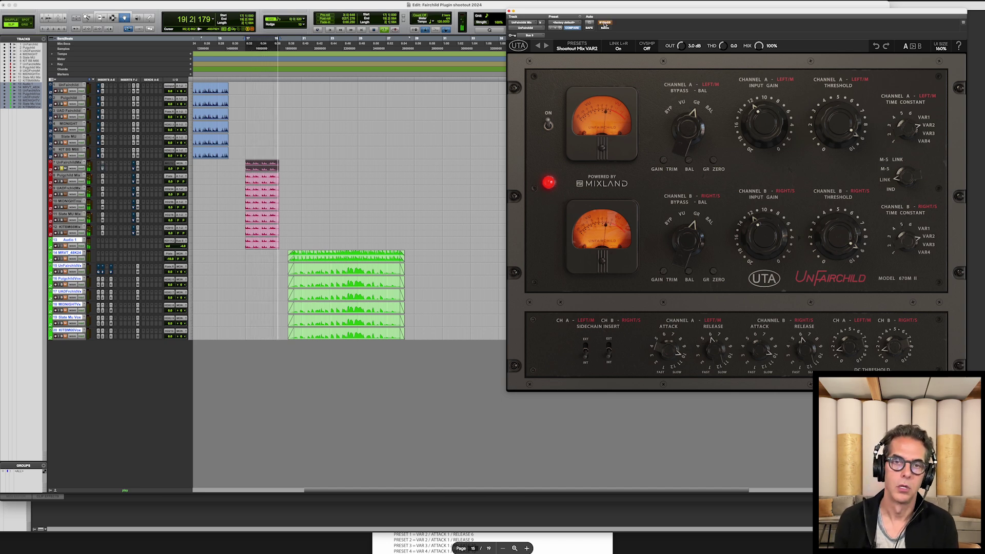
{"action": "left_click", "coordinate": [605, 24]}
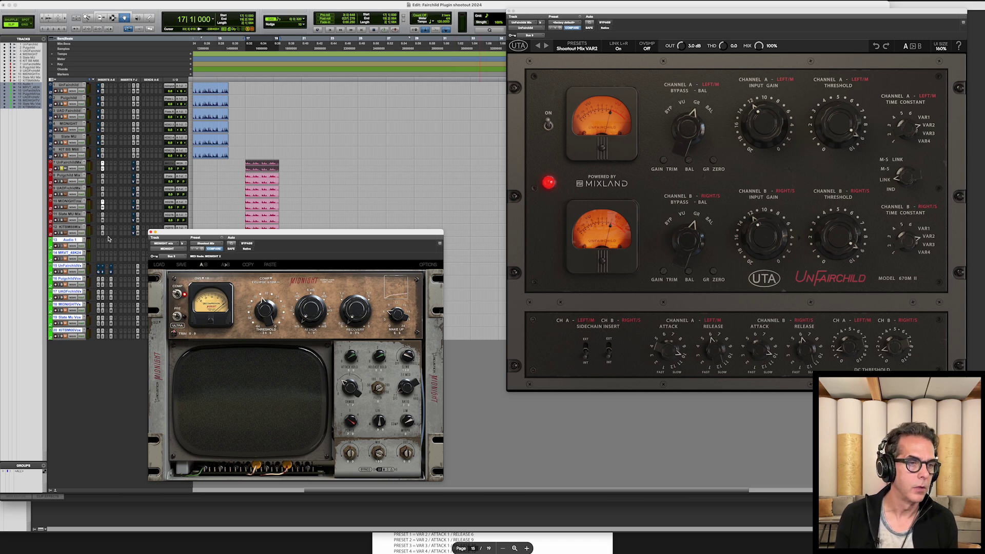
Step: Audition the mix loop alternately through MIDNIGHT and UnFairchild by switching the soloed mix track, ending with playback stopped
{"action": "key", "text": "space"}
{"action": "left_click", "coordinate": [62, 208]}
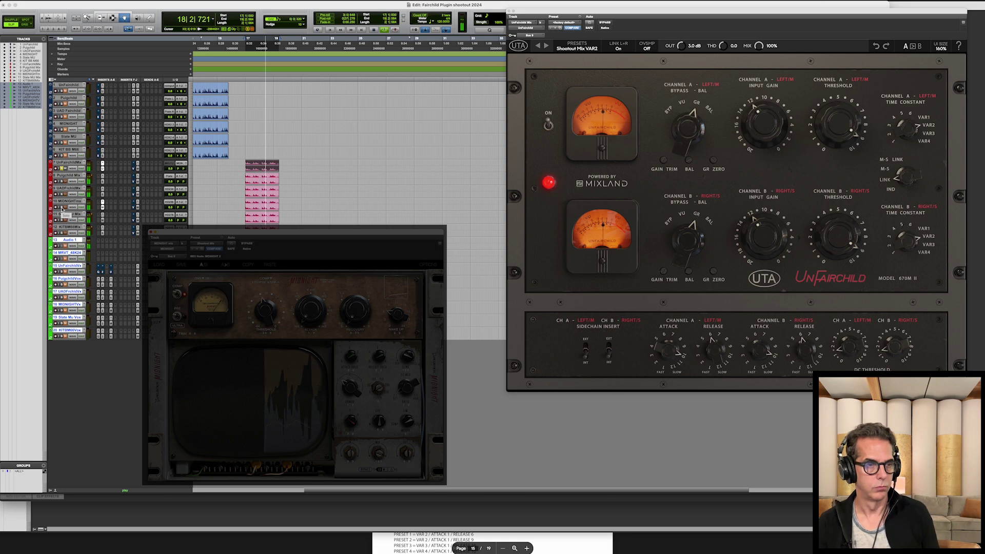
{"action": "left_click", "coordinate": [62, 208]}
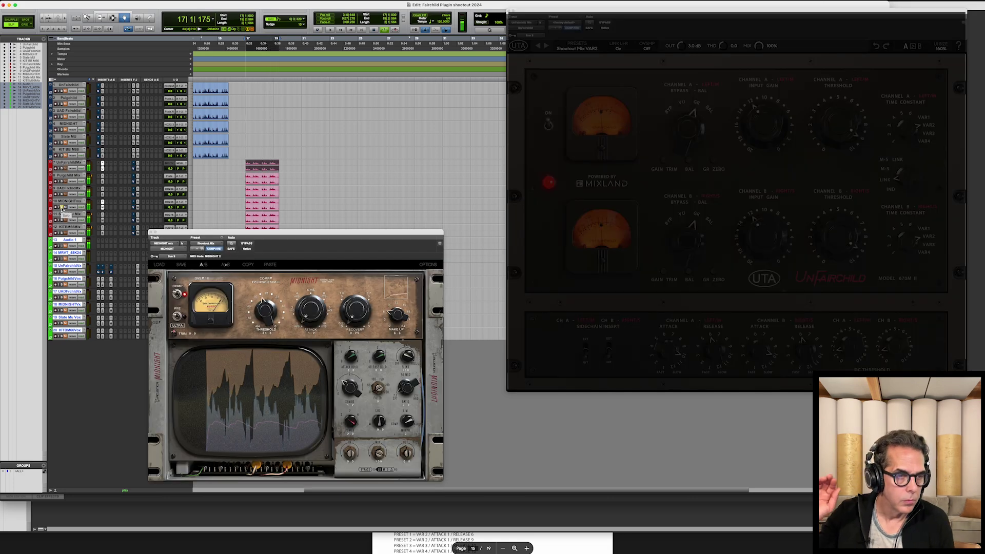
{"action": "left_click", "coordinate": [62, 170]}
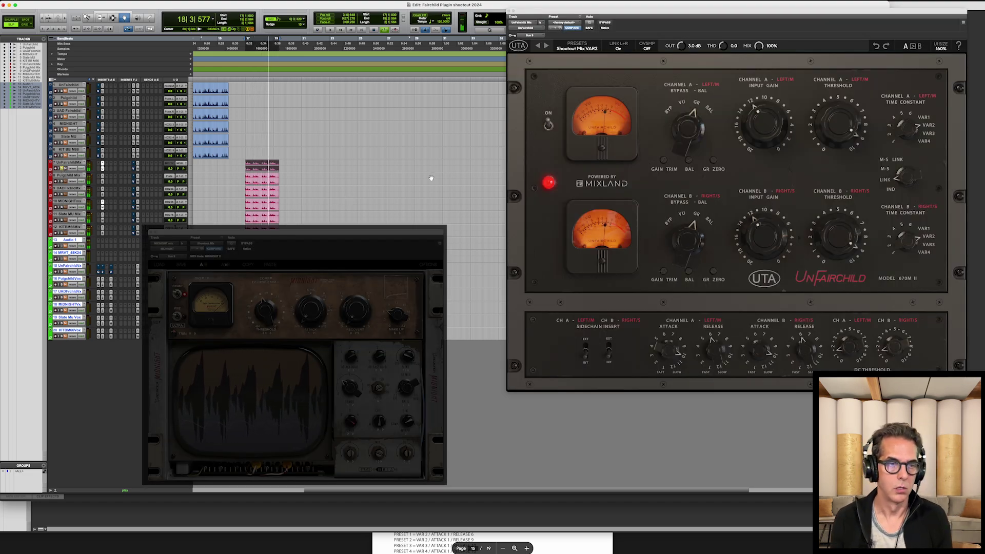
{"action": "key", "text": "space"}
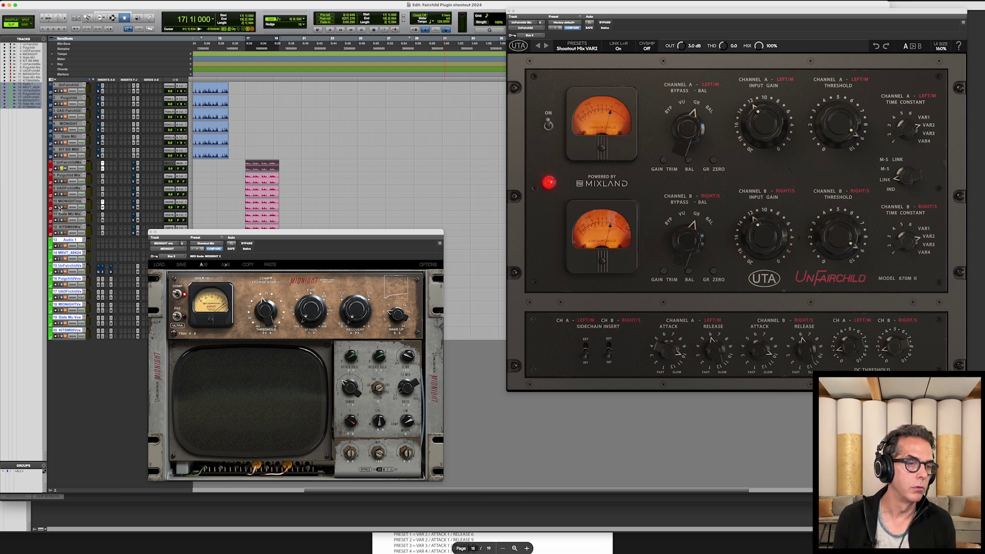
Step: Replay the mix loop through MIDNIGHT and UnFairchild once more, ending with the MIDNIGHT window closed
{"action": "key", "text": "space"}
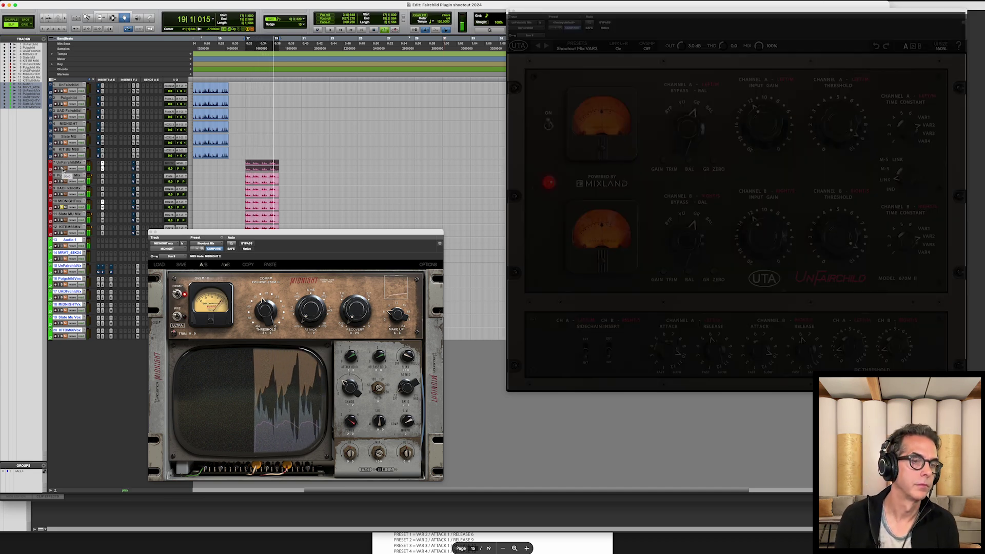
{"action": "left_click", "coordinate": [63, 170]}
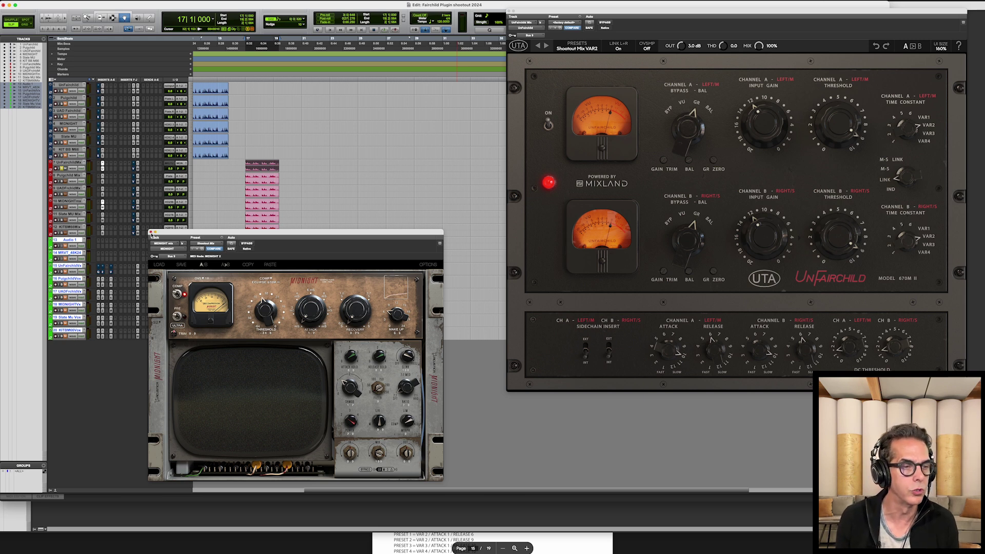
{"action": "left_click", "coordinate": [151, 233]}
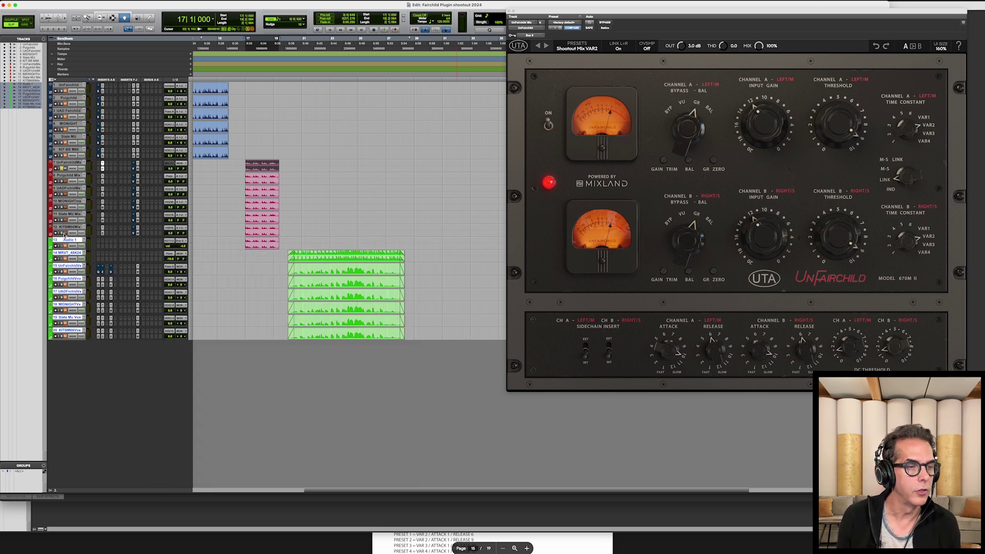
Step: Open the Slate MU compressor on its mix track beside UnFairchild and audition the mix loop alternately through both
{"action": "left_click", "coordinate": [103, 222]}
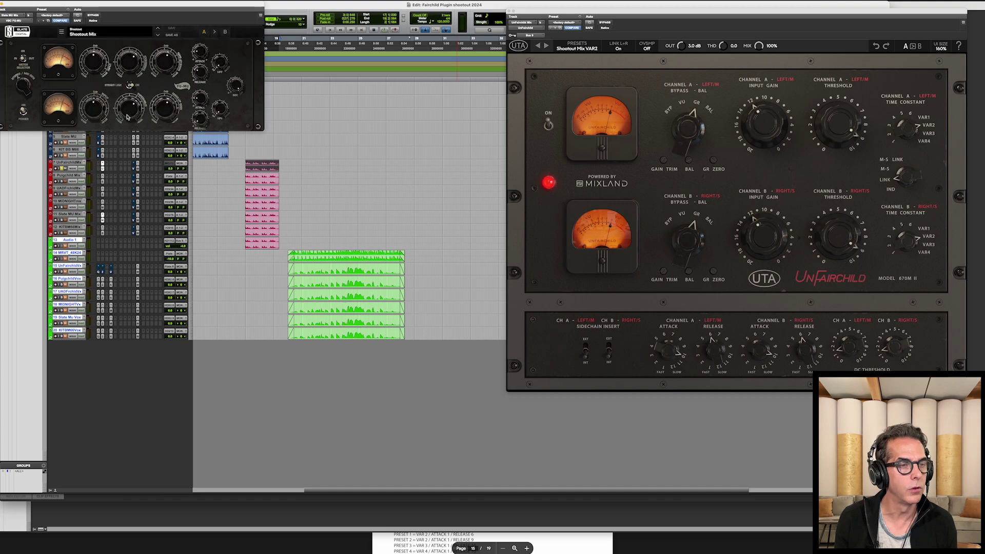
{"action": "left_click_drag", "start_coordinate": [122, 3], "coordinate": [274, 329]}
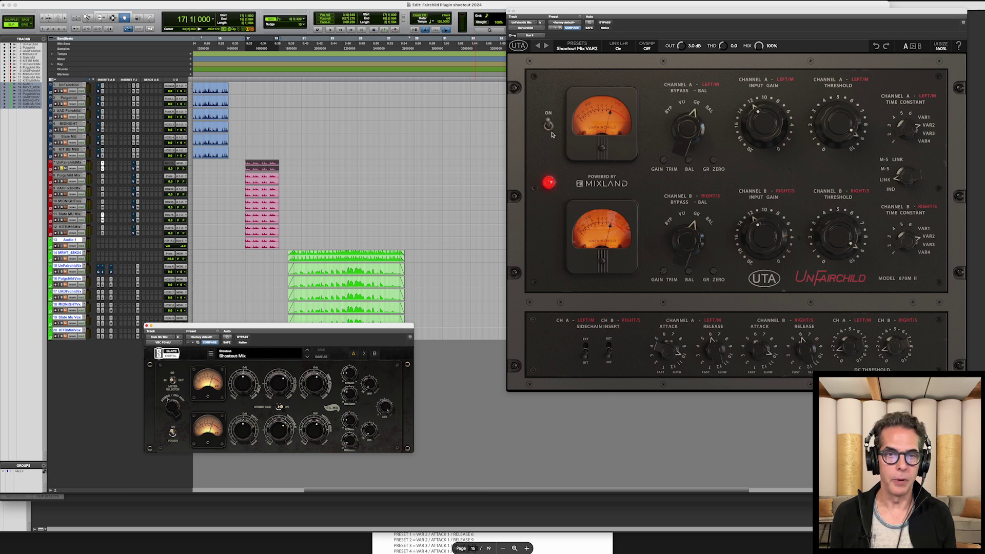
{"action": "key", "text": "space"}
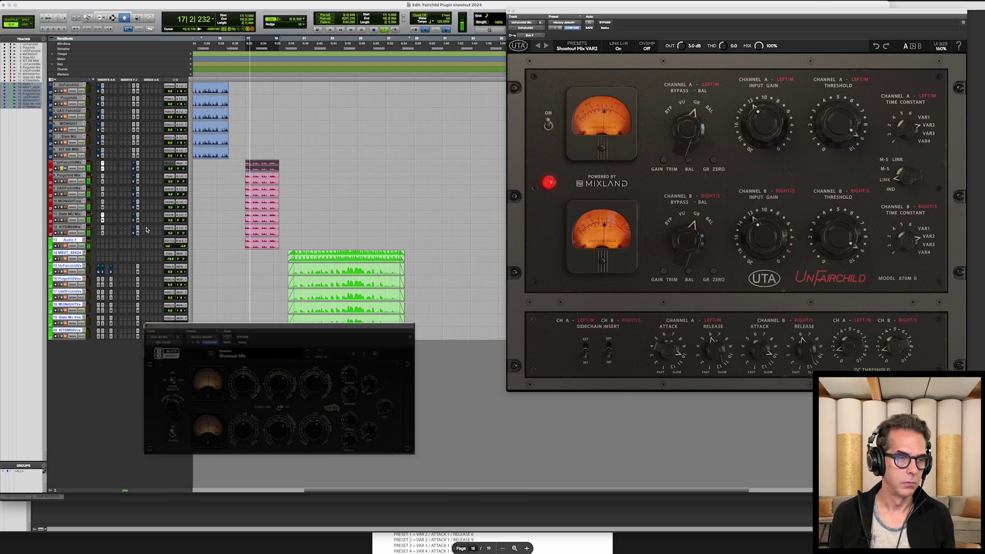
{"action": "left_click", "coordinate": [61, 223]}
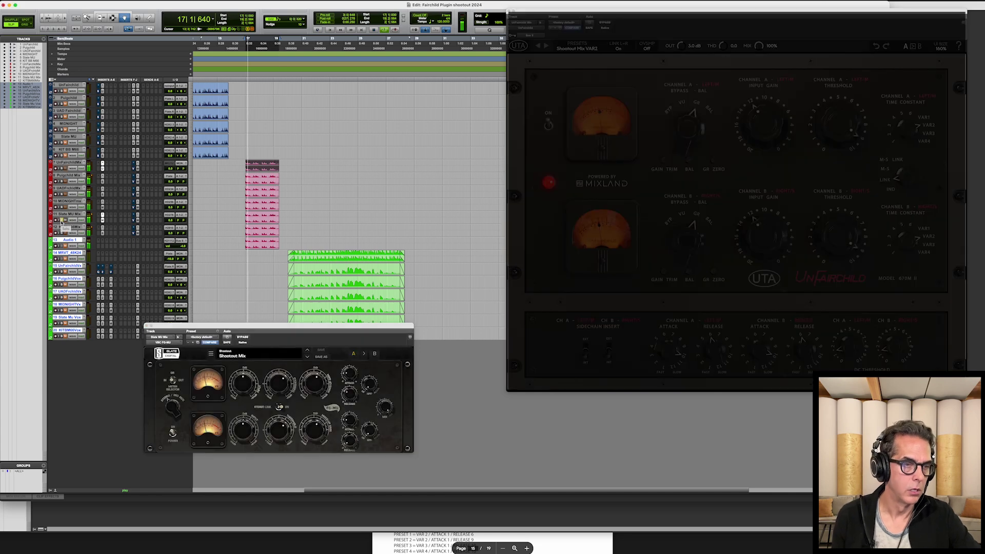
{"action": "left_click", "coordinate": [62, 168]}
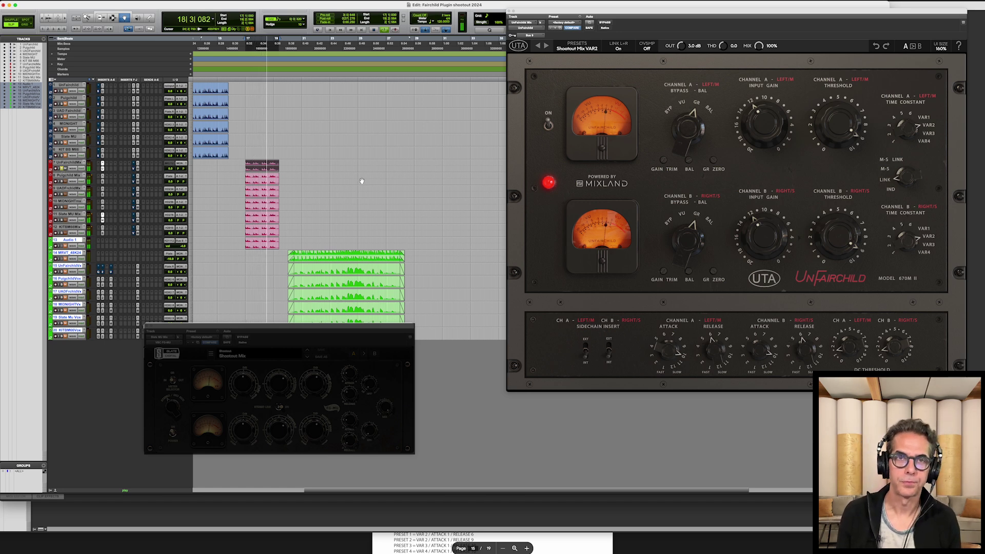
{"action": "key", "text": "space"}
Step: Repeat the mix loop comparison of Slate MU and UnFairchild, ending with both plugin windows closed
{"action": "left_click", "coordinate": [354, 325]}
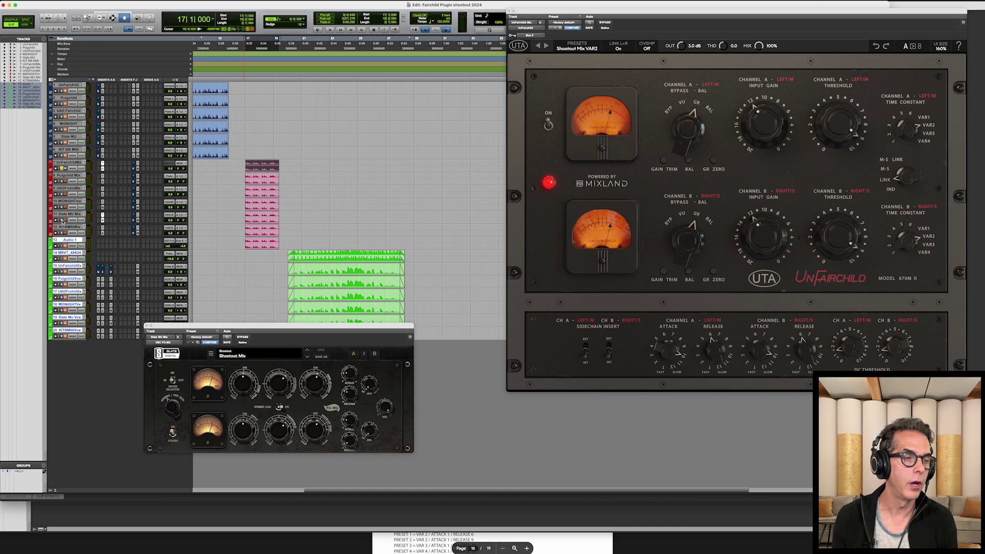
{"action": "key", "text": "space"}
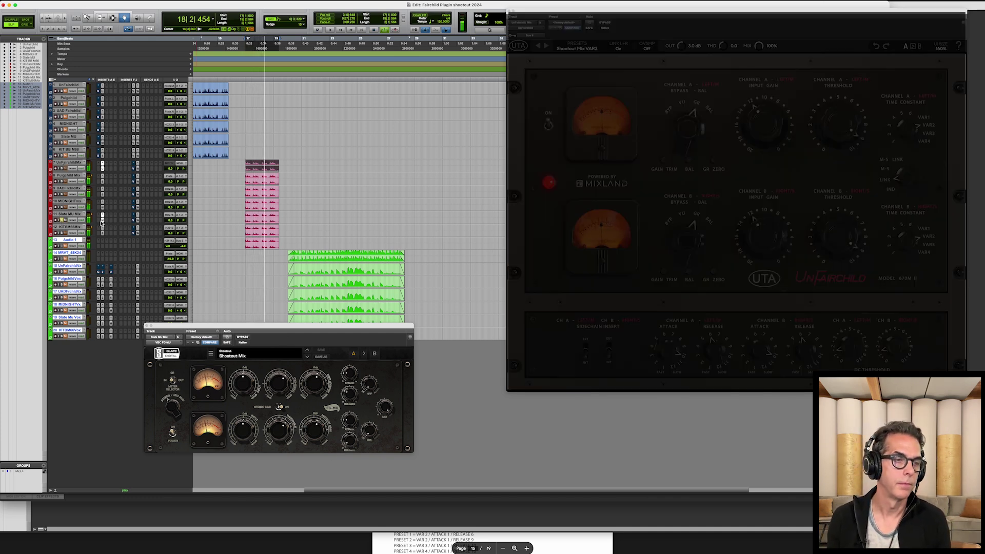
{"action": "left_click", "coordinate": [63, 168]}
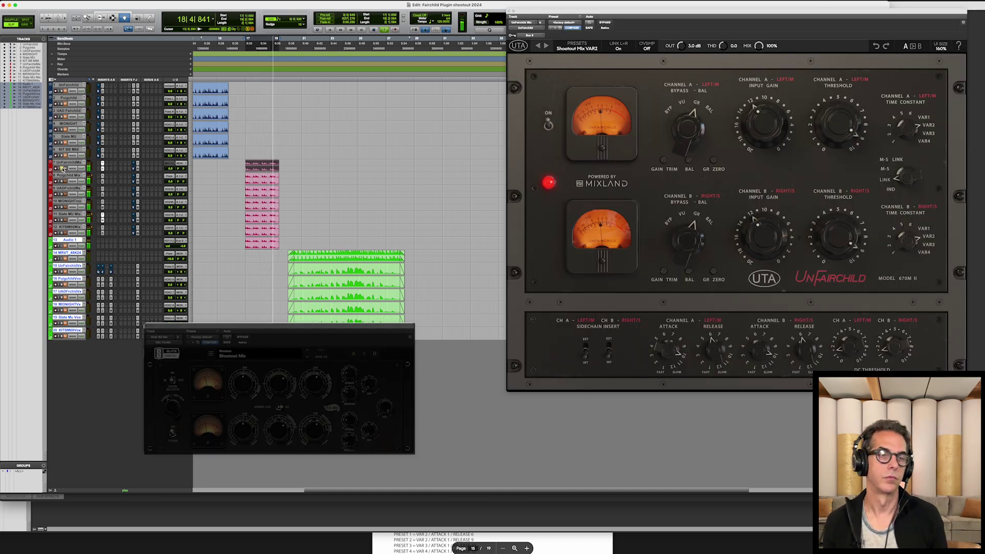
{"action": "key", "text": "space"}
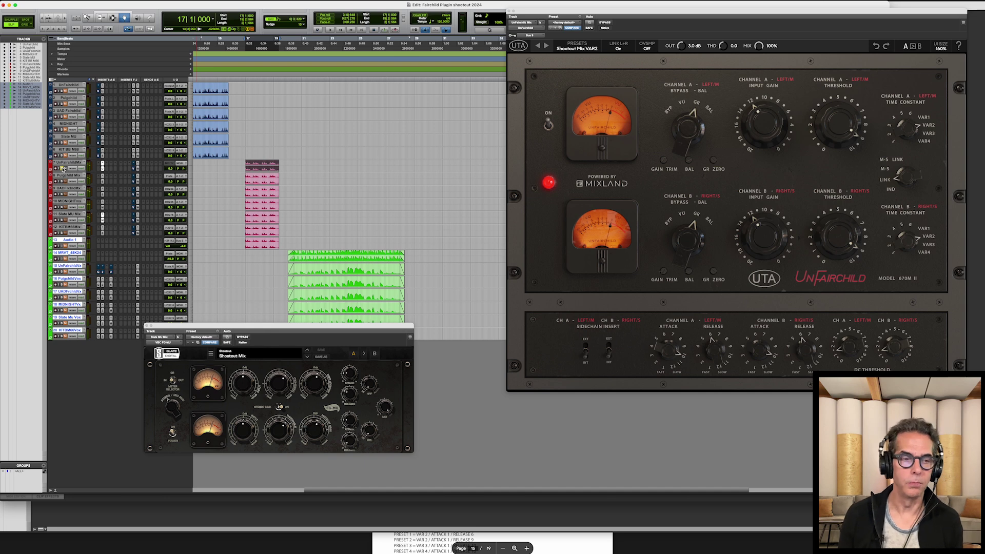
{"action": "left_click", "coordinate": [147, 326]}
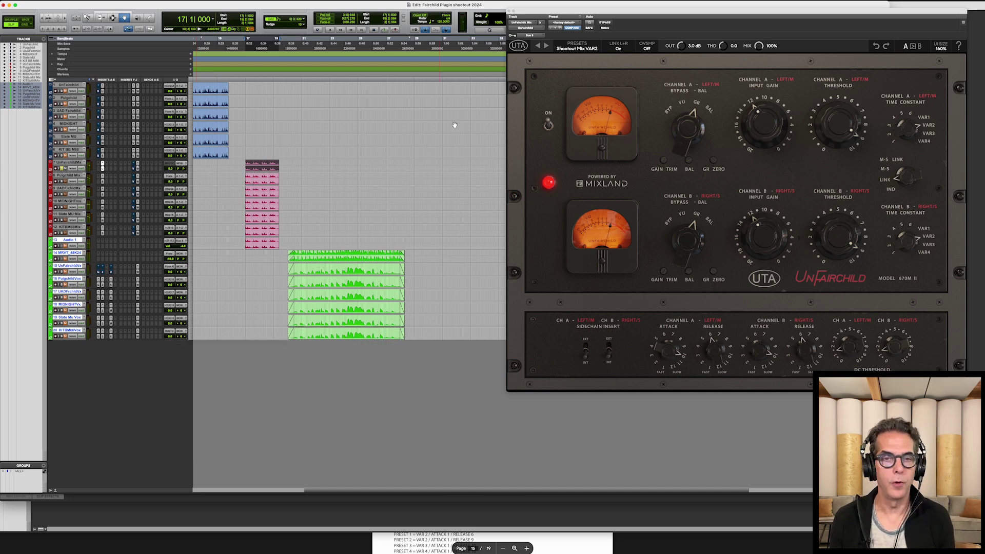
{"action": "left_click", "coordinate": [510, 12]}
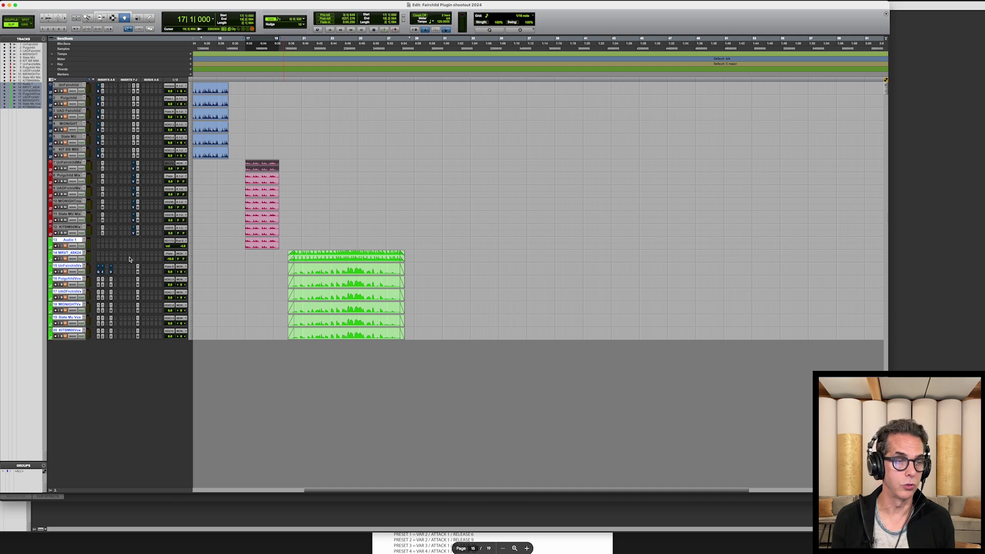
Step: Select the music clip and the UnFairchild vocal clip, and inspect the low-cut band of the vocal's Pro-Q 3
{"action": "left_click", "coordinate": [340, 255]}
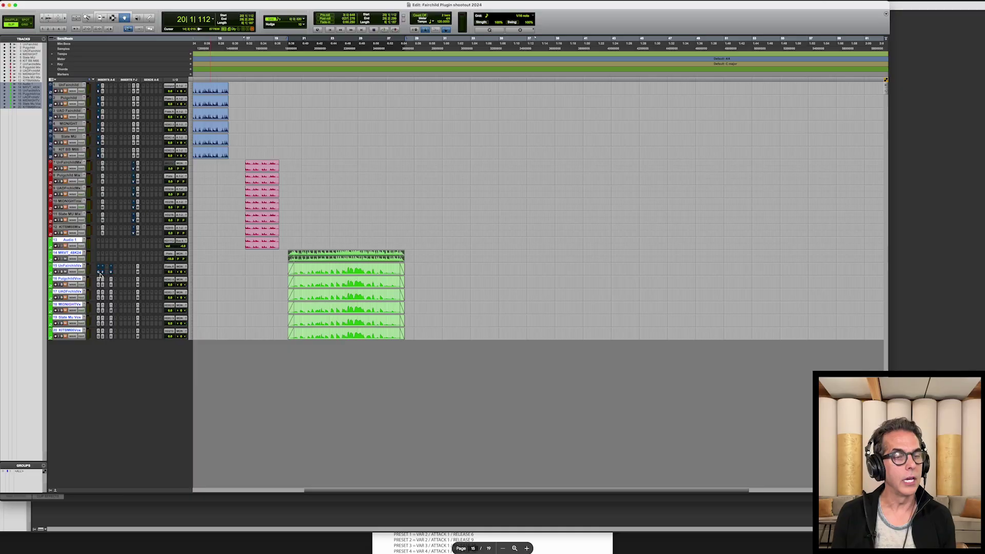
{"action": "left_click", "coordinate": [353, 274]}
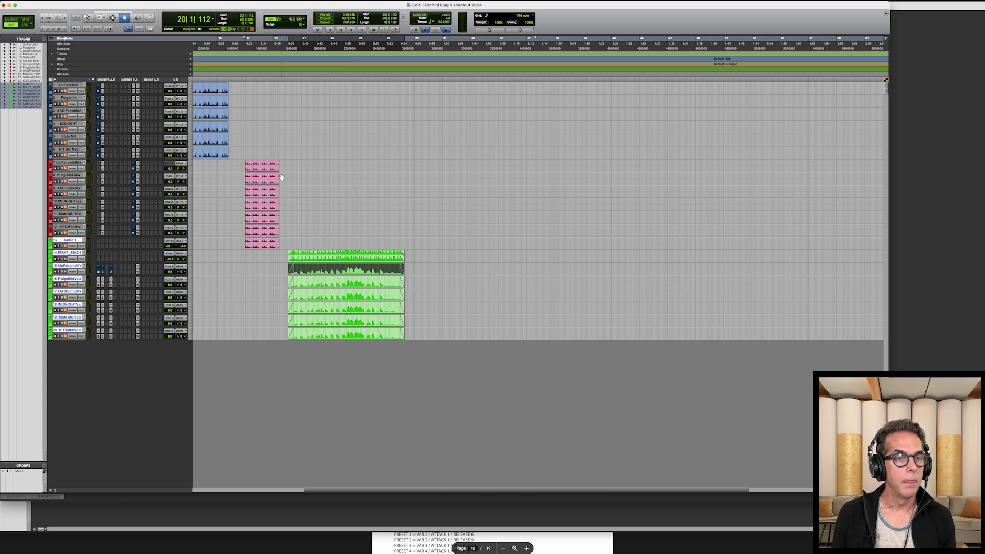
{"action": "left_click", "coordinate": [100, 273]}
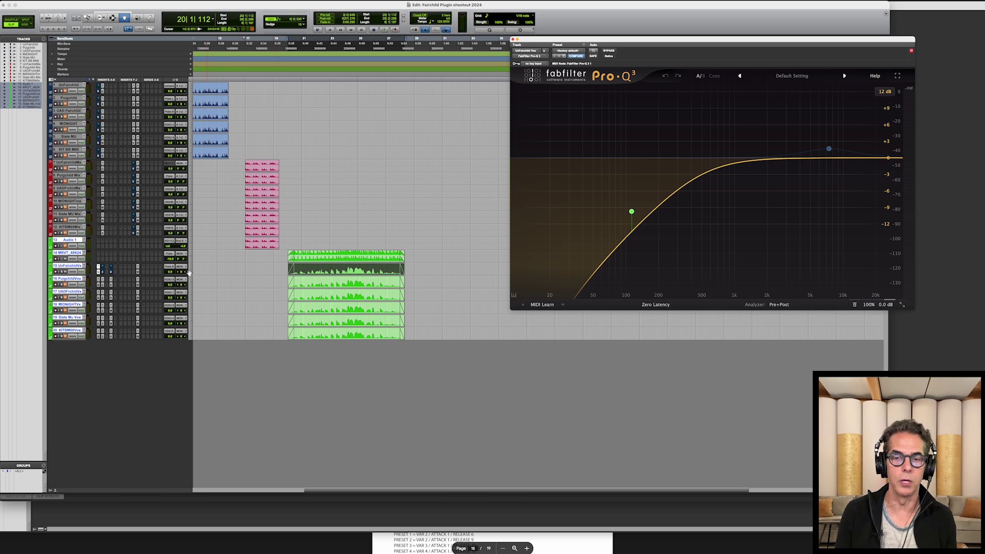
{"action": "mouse_move", "coordinate": [631, 211]}
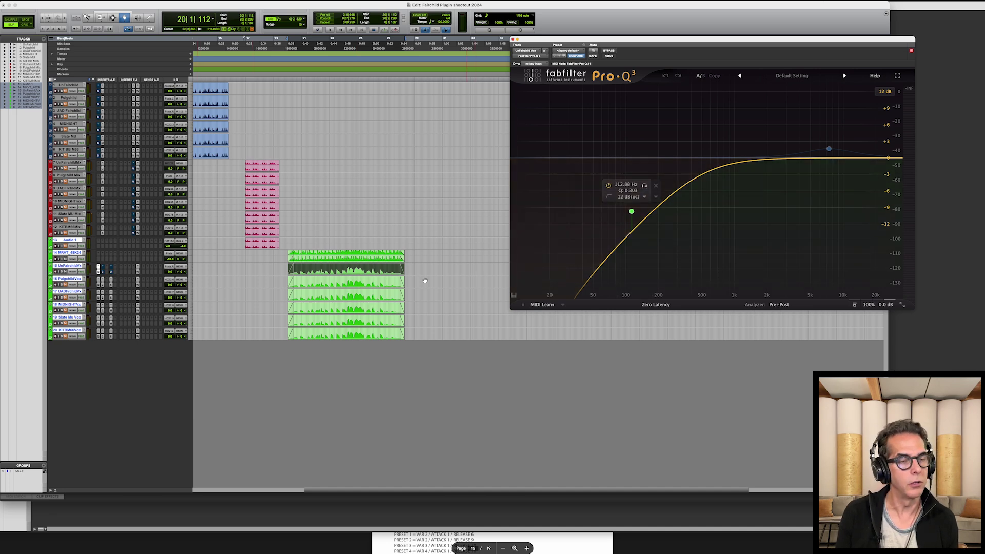
Step: Bypass Pro-Q 3 on the UnFairchild vocal track and audition the vocal section without the EQ
{"action": "left_click", "coordinate": [99, 284], "text": "super"}
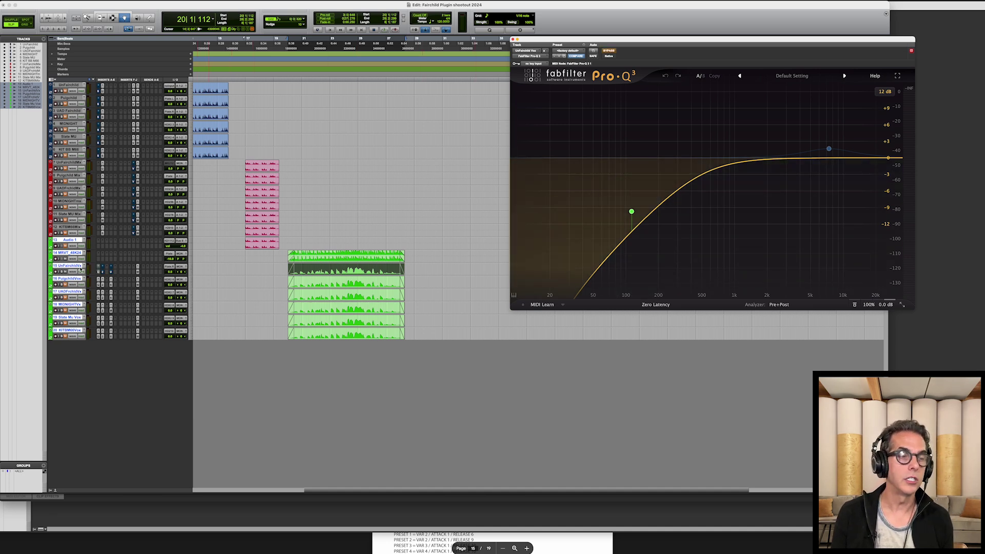
{"action": "left_click", "coordinate": [66, 259]}
{"action": "key", "text": "space"}
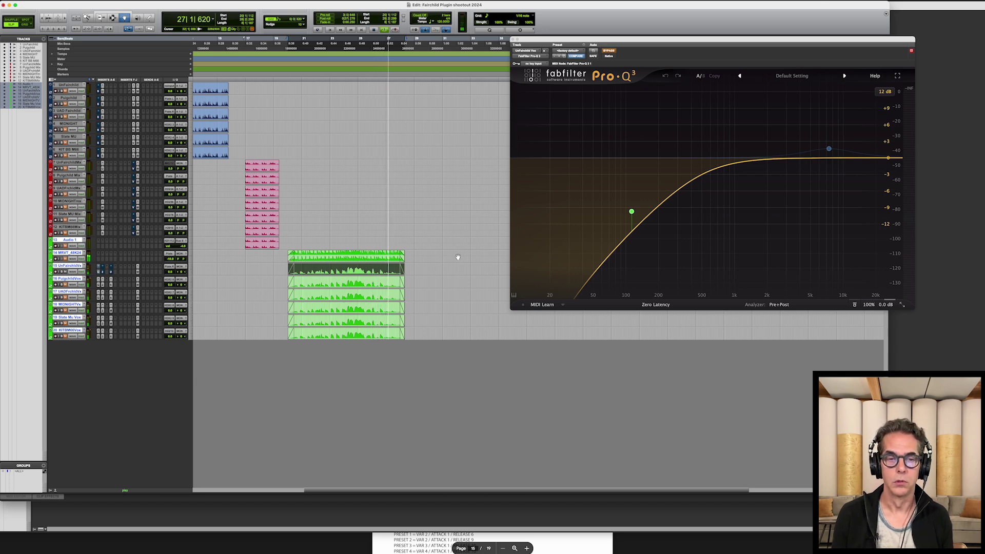
{"action": "key", "text": "space"}
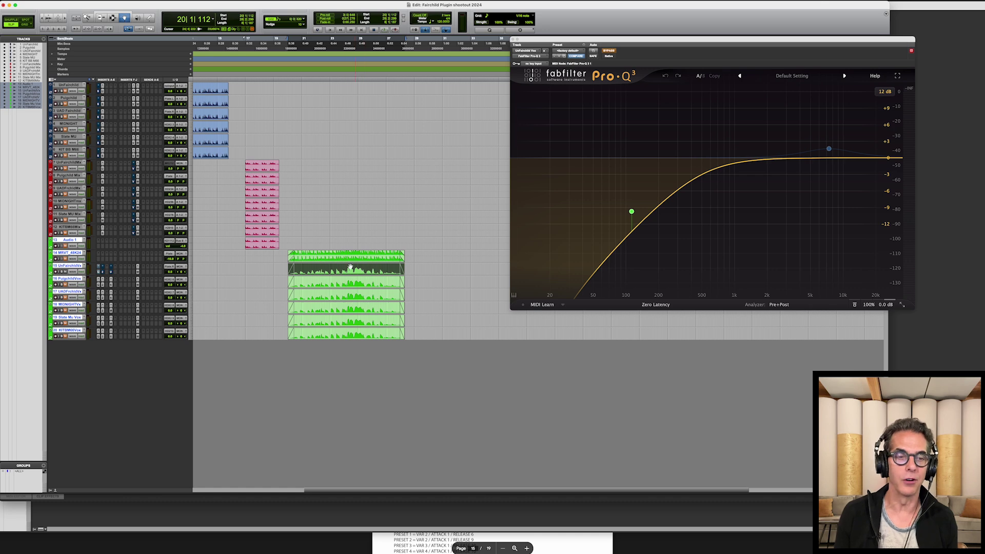
Step: Re-enable Pro-Q 3 on the UnFairchild vocal track, replay the section with the EQ and examine its low-cut band
{"action": "left_click", "coordinate": [99, 273], "text": "super"}
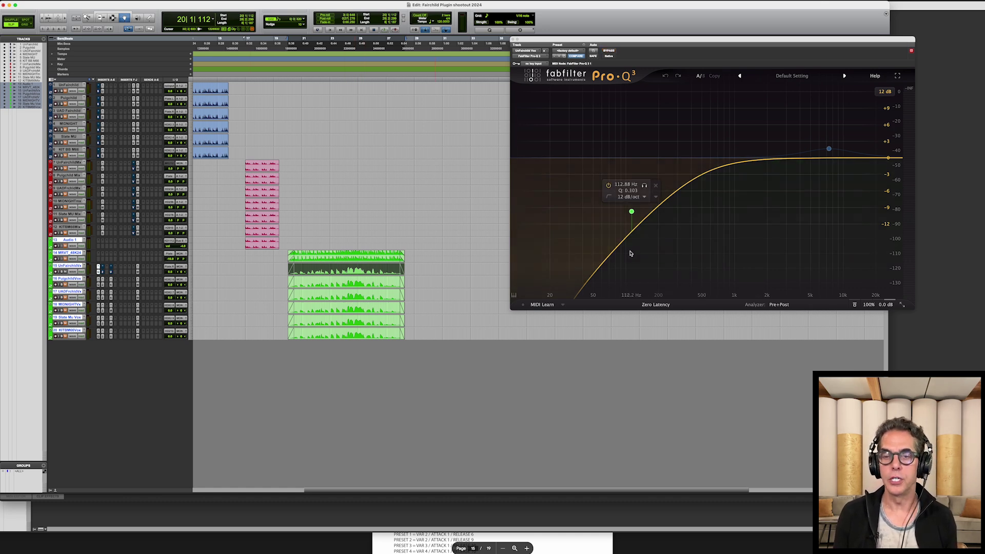
{"action": "key", "text": "space"}
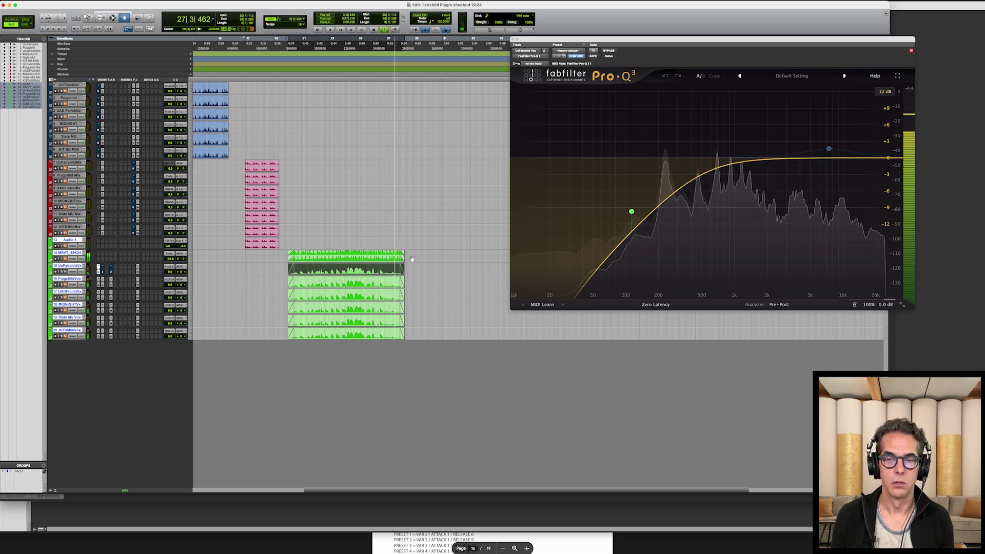
{"action": "key", "text": "space"}
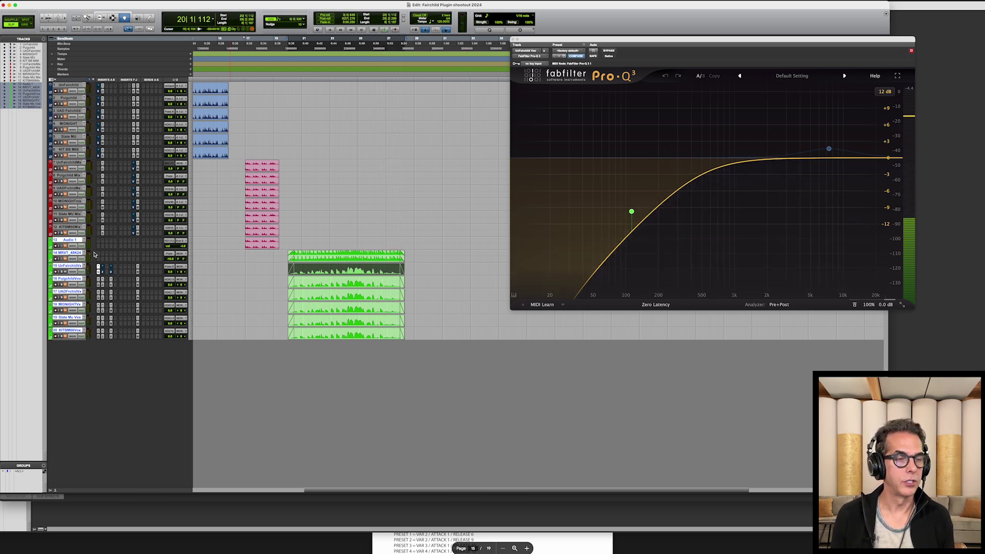
{"action": "mouse_move", "coordinate": [631, 212]}
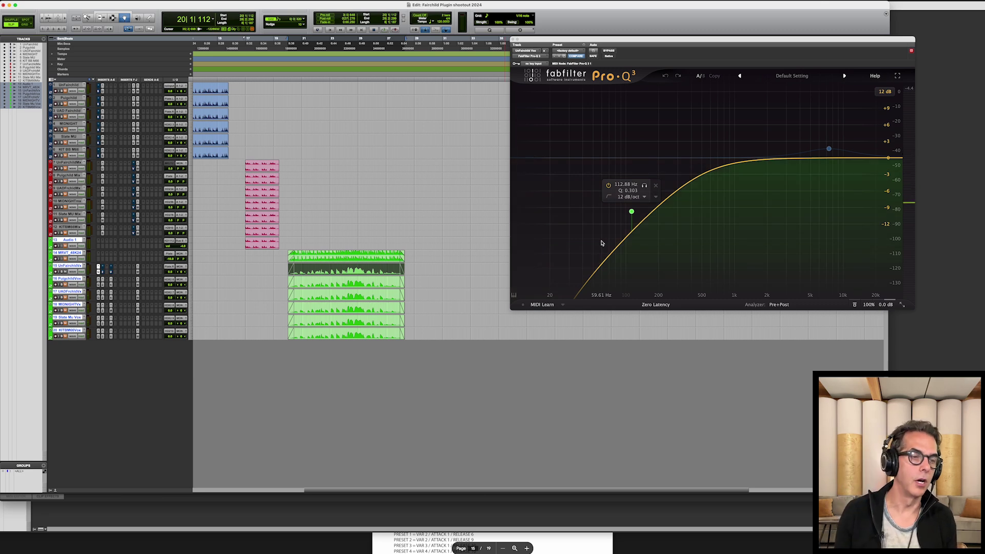
Step: Open soothe2 on the UnFairchild vocal track beside Pro-Q 3 and watch both plugins while playing the vocal section
{"action": "left_click", "coordinate": [103, 274]}
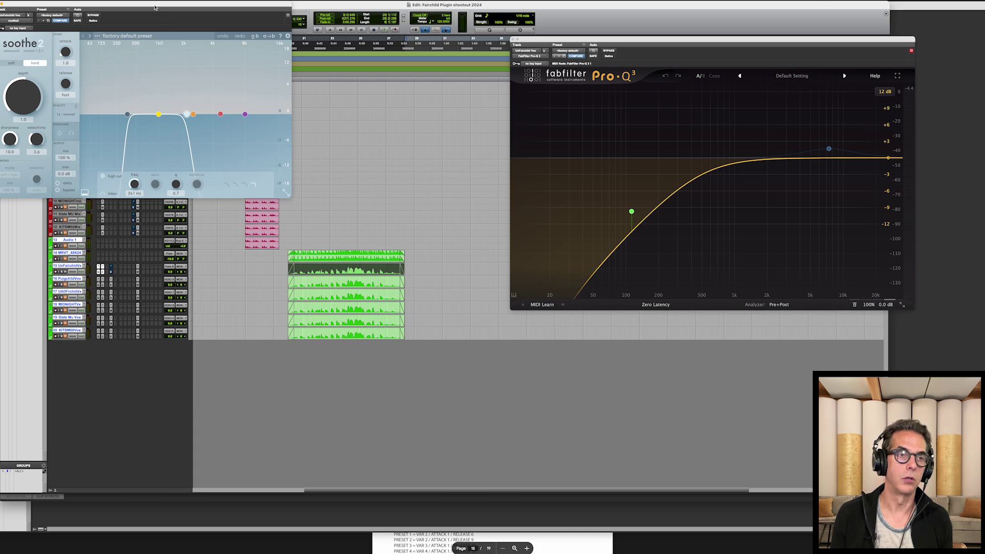
{"action": "left_click_drag", "start_coordinate": [157, 9], "coordinate": [368, 49]}
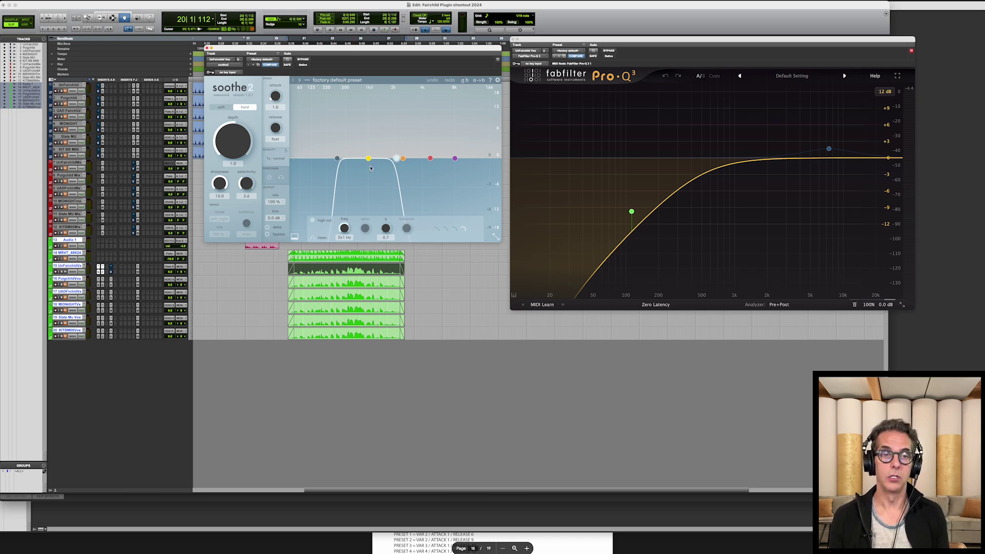
{"action": "key", "text": "space"}
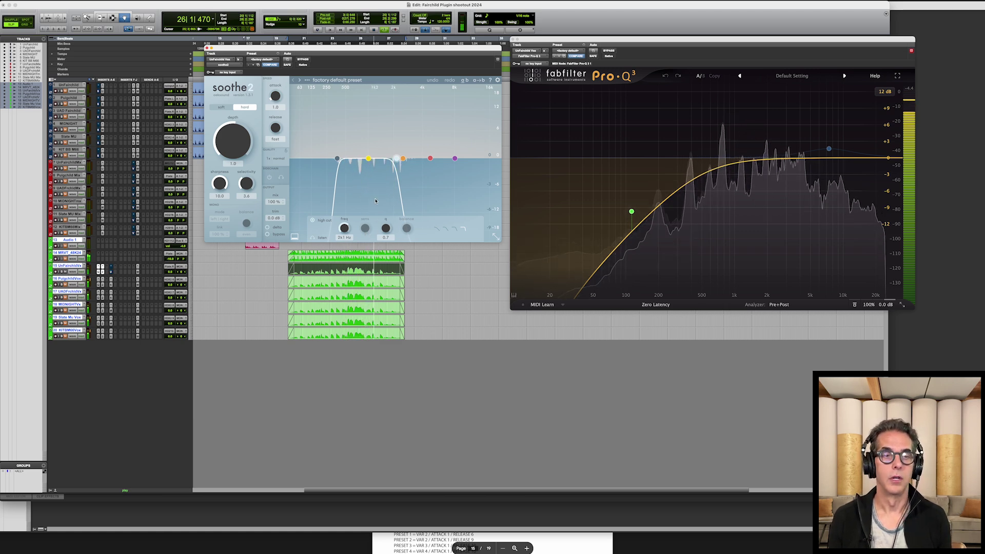
{"action": "key", "text": "space"}
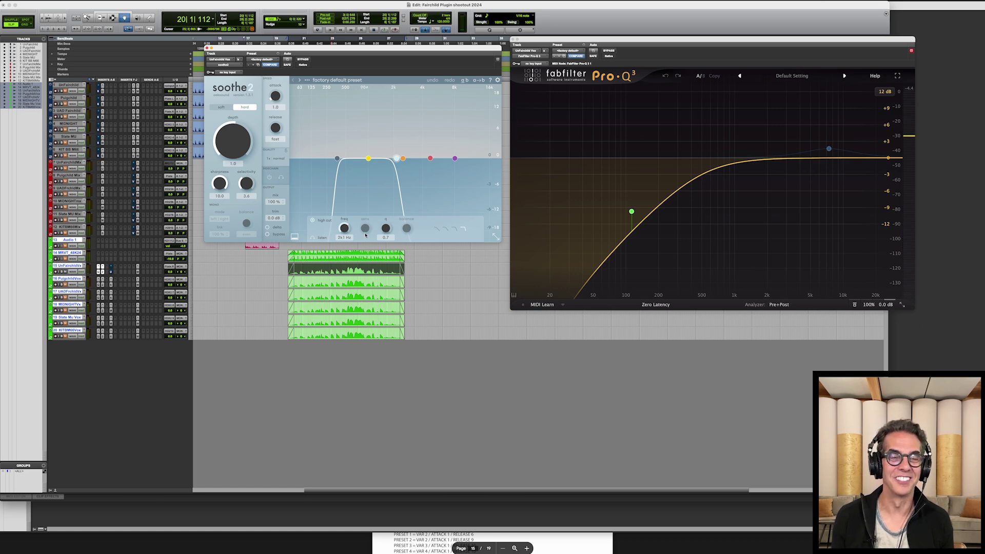
{"action": "mouse_move", "coordinate": [369, 229]}
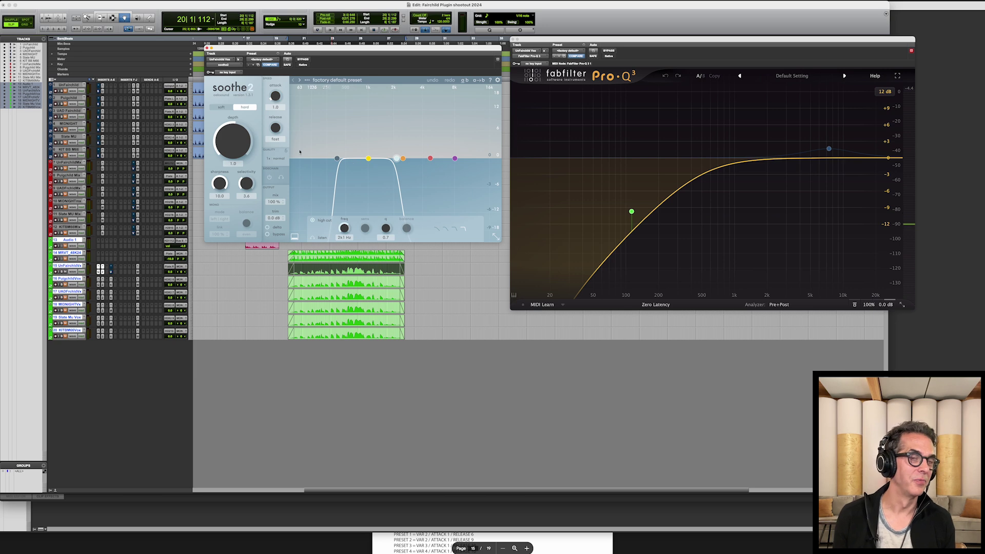
Step: Check Pro-Q 3 on the other vocal tracks and soothe2 on the PuigChild vocal track, ending with the plugin windows closed
{"action": "left_click", "coordinate": [101, 286]}
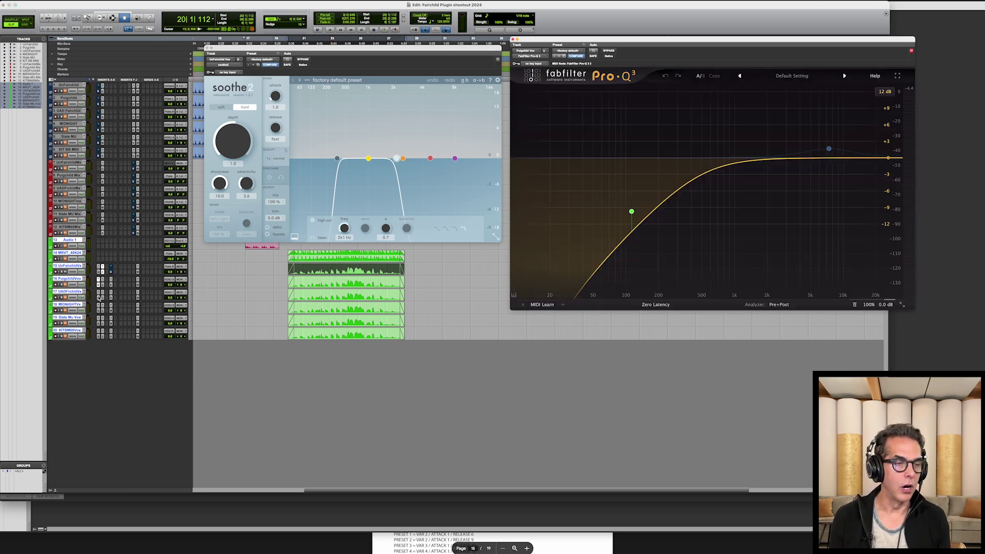
{"action": "left_click", "coordinate": [99, 297]}
{"action": "left_click", "coordinate": [99, 311]}
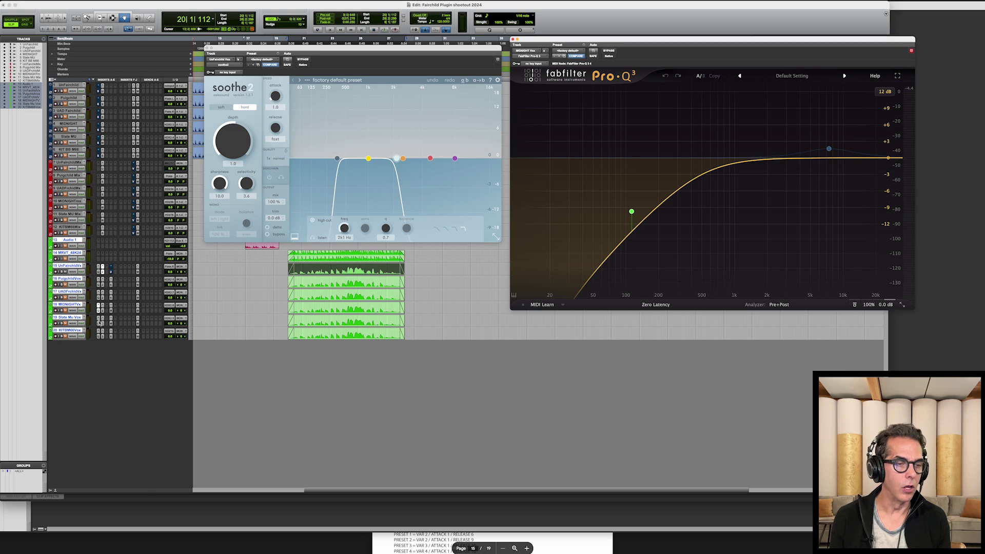
{"action": "left_click", "coordinate": [99, 323]}
{"action": "left_click", "coordinate": [99, 336]}
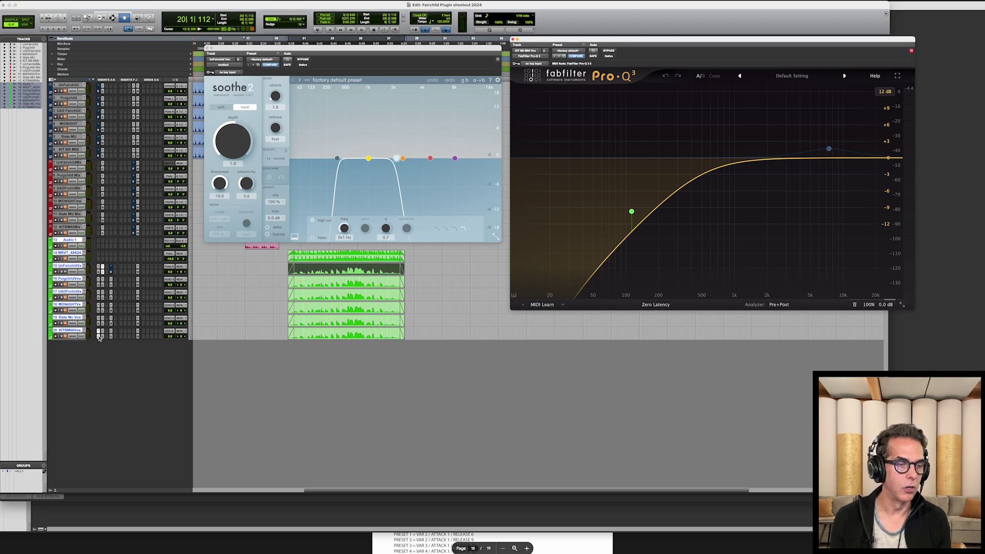
{"action": "left_click", "coordinate": [103, 286]}
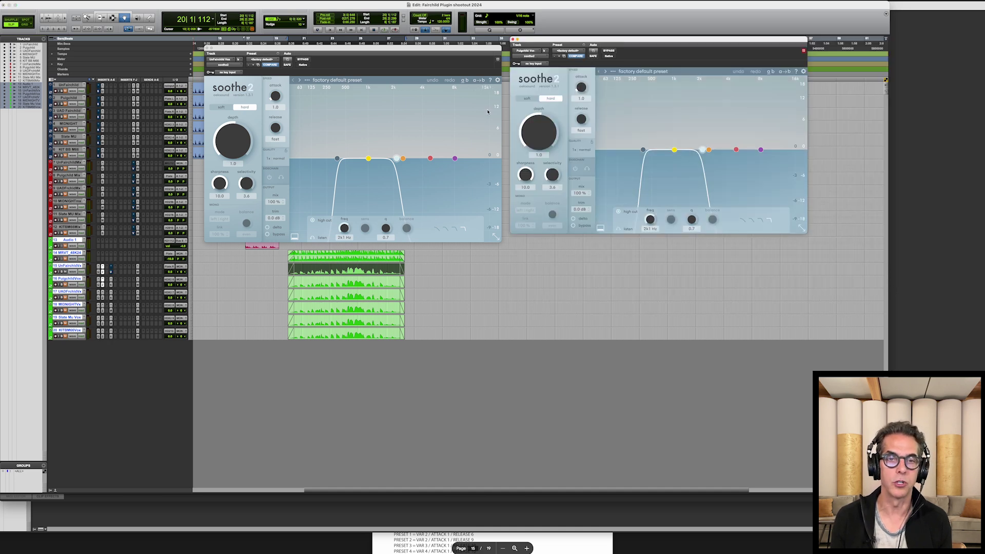
{"action": "left_click", "coordinate": [513, 40]}
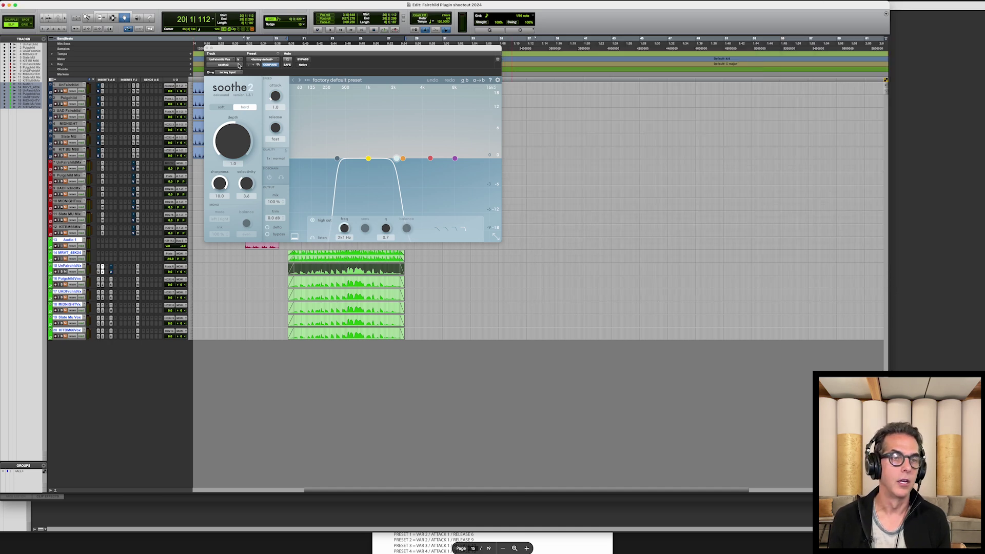
{"action": "left_click", "coordinate": [208, 50]}
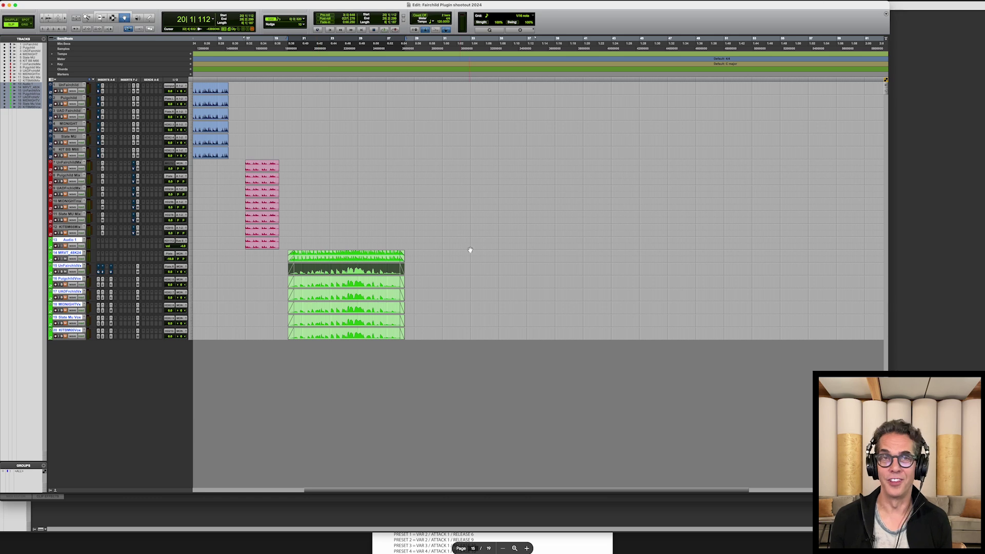
Step: Play the vocal section, open the UnFairchild compressor on its vocal track and audition the section again through it
{"action": "key", "text": "space"}
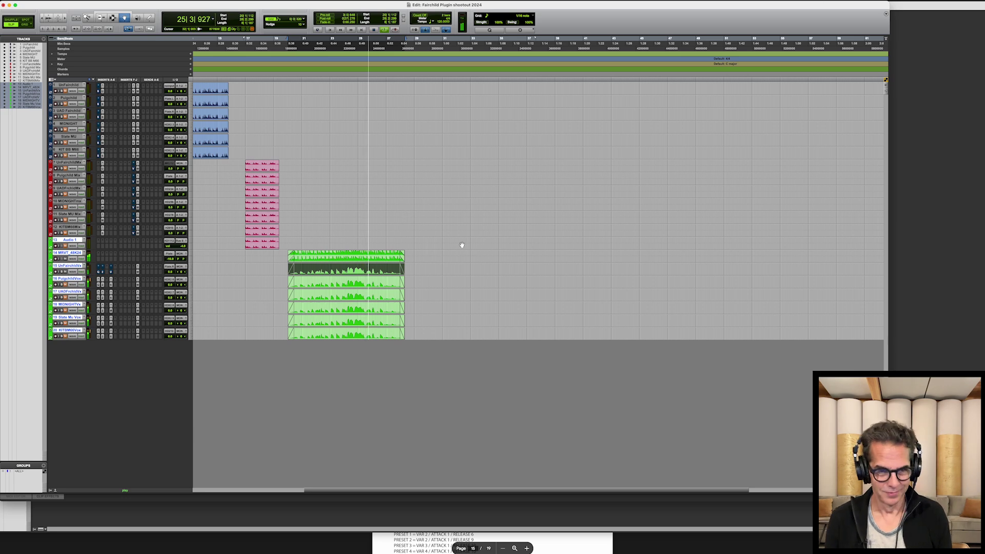
{"action": "key", "text": "space"}
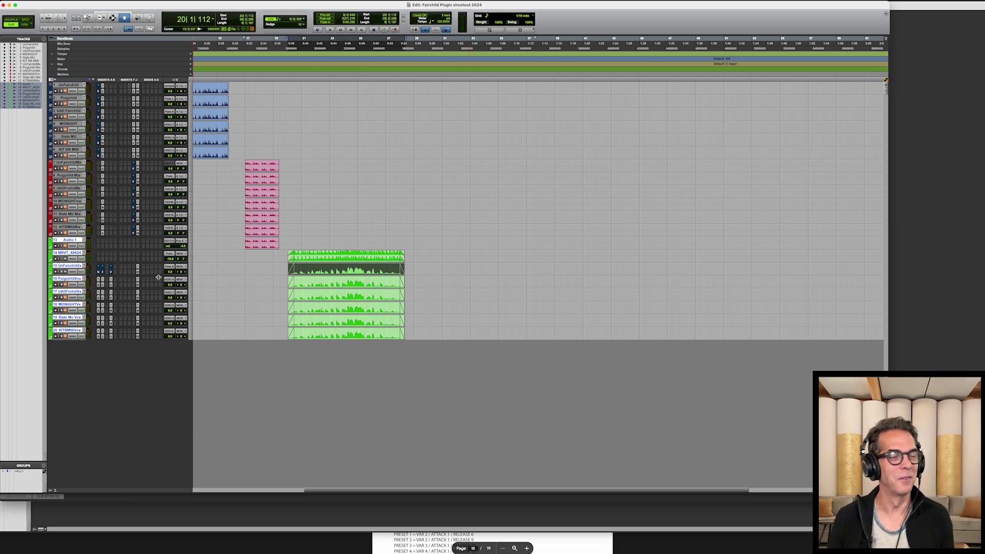
{"action": "left_click", "coordinate": [111, 272]}
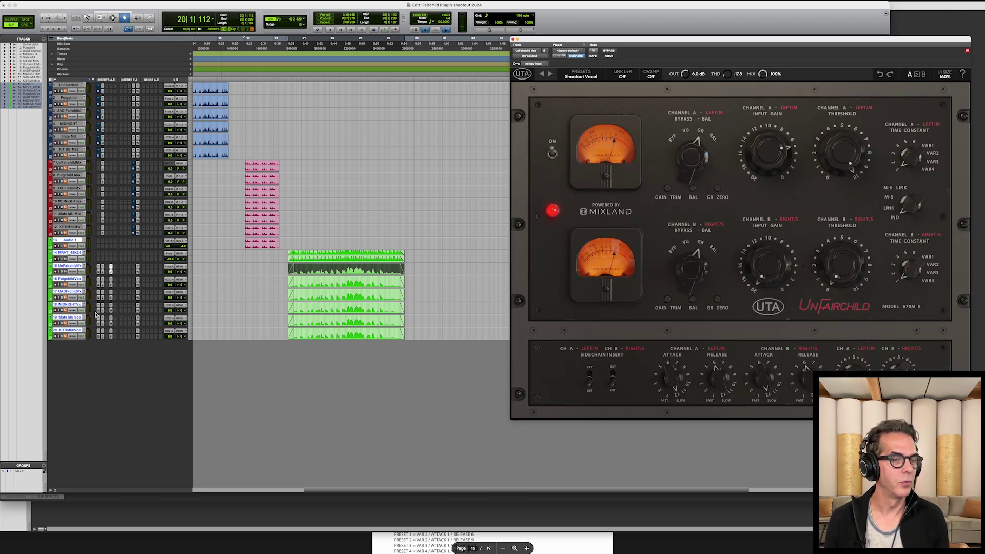
{"action": "key", "text": "space"}
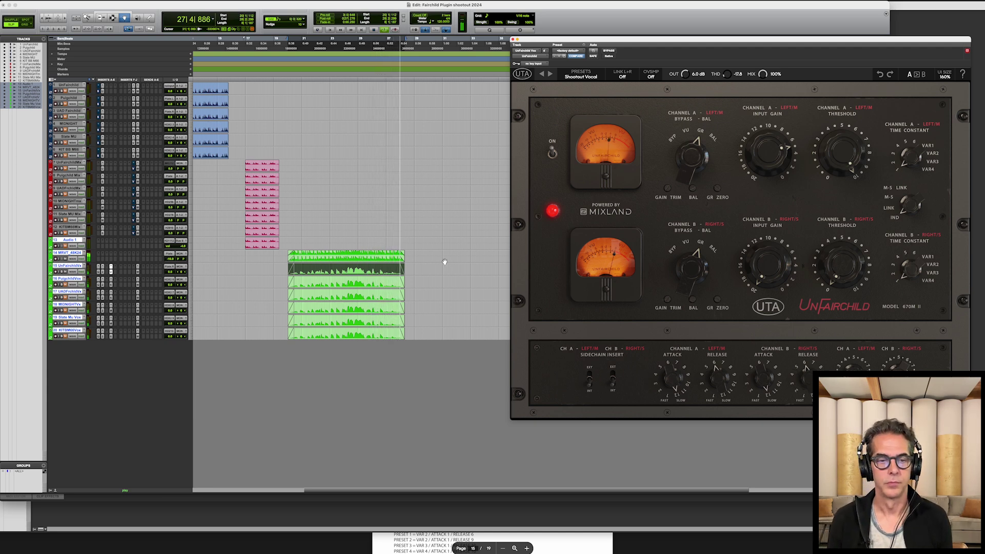
{"action": "key", "text": "space"}
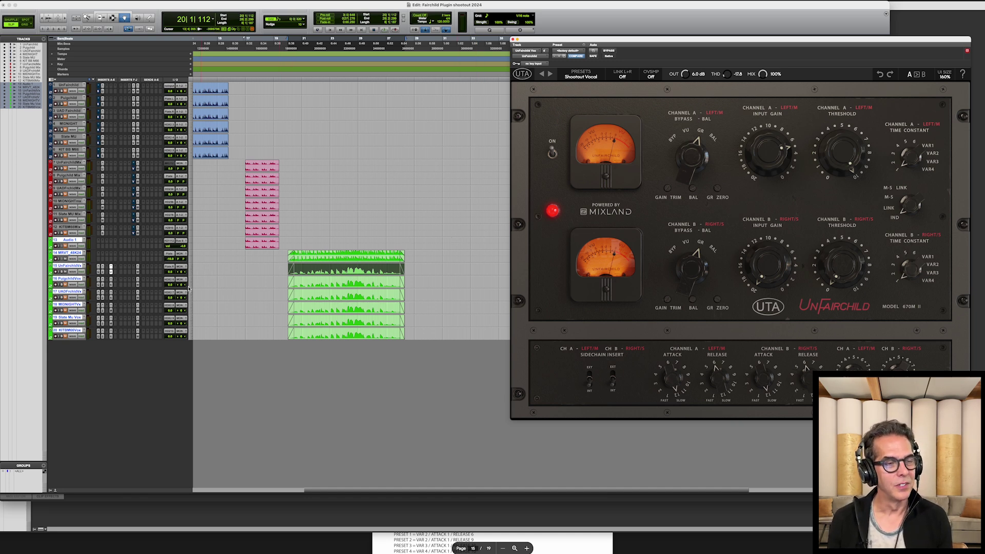
Step: Open PuigChild 660 below the clips beside UnFairchild, audition the vocal section through both, and close the PuigChild window
{"action": "left_click", "coordinate": [65, 285]}
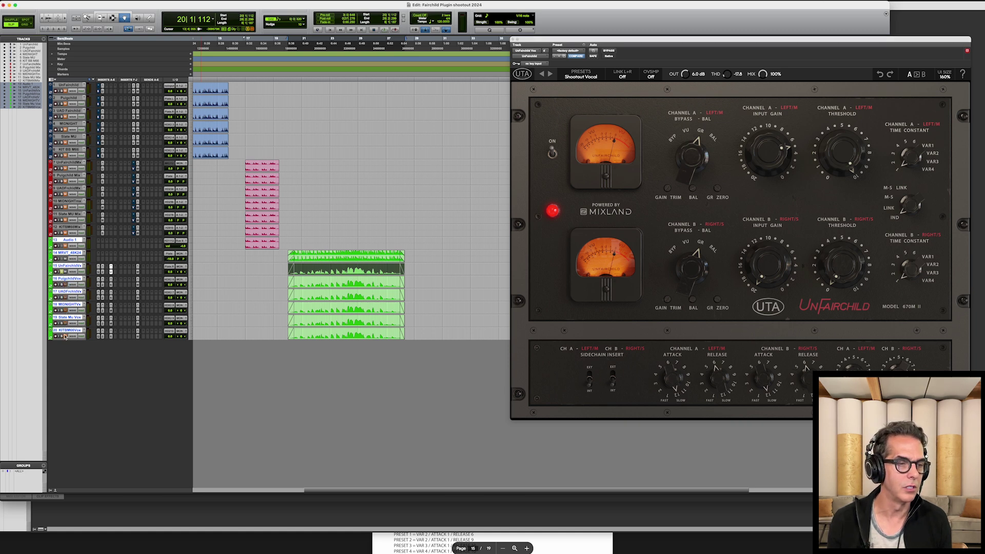
{"action": "left_click", "coordinate": [111, 287]}
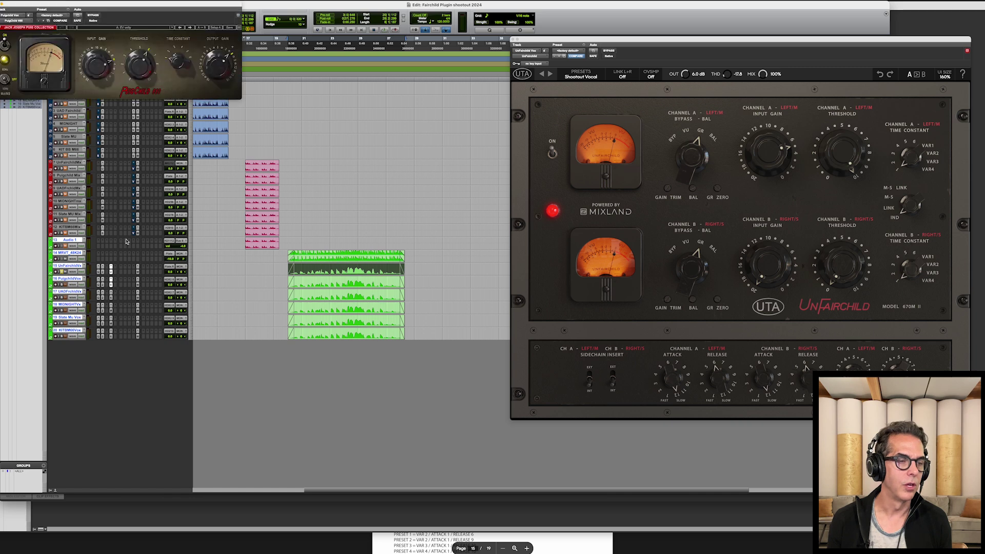
{"action": "left_click_drag", "start_coordinate": [115, 8], "coordinate": [301, 372]}
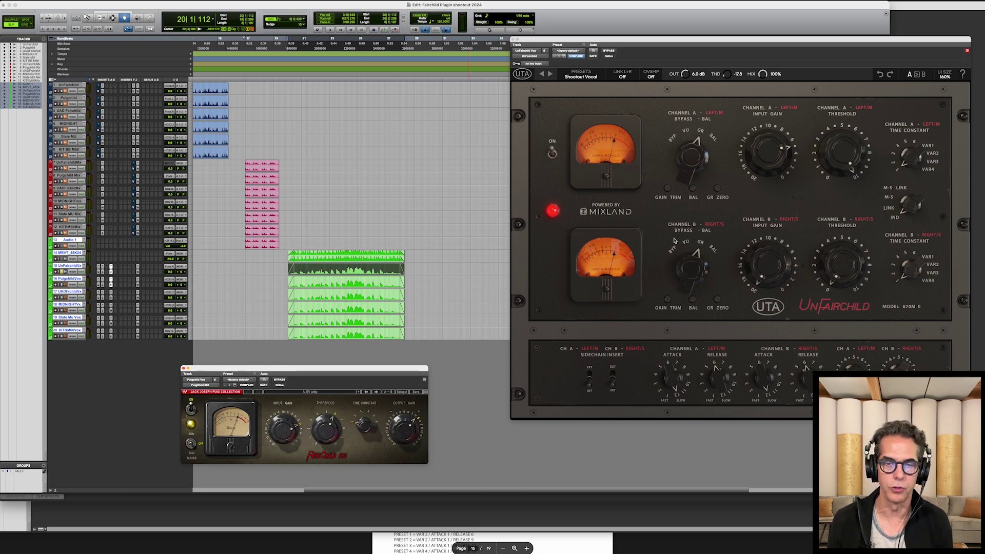
{"action": "key", "text": "space"}
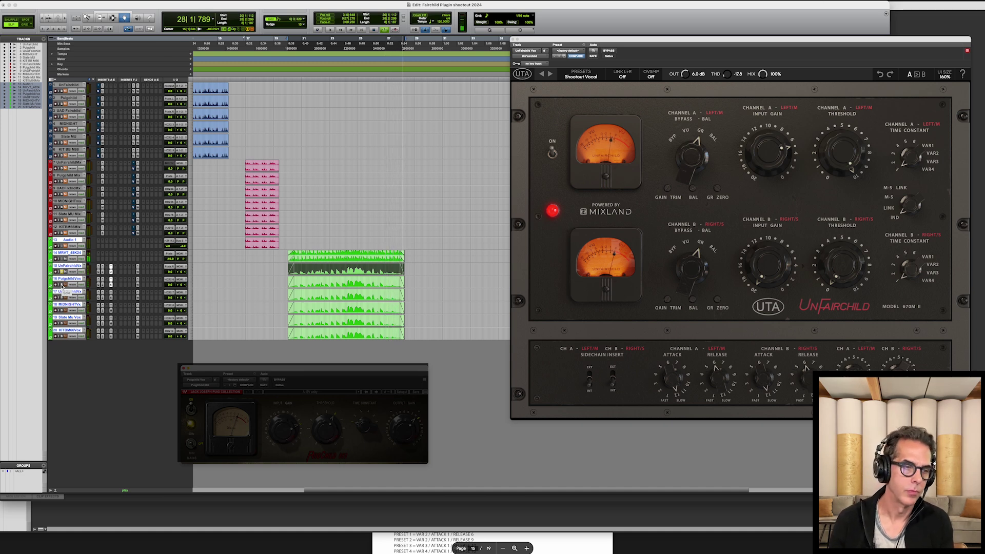
{"action": "left_click", "coordinate": [62, 285]}
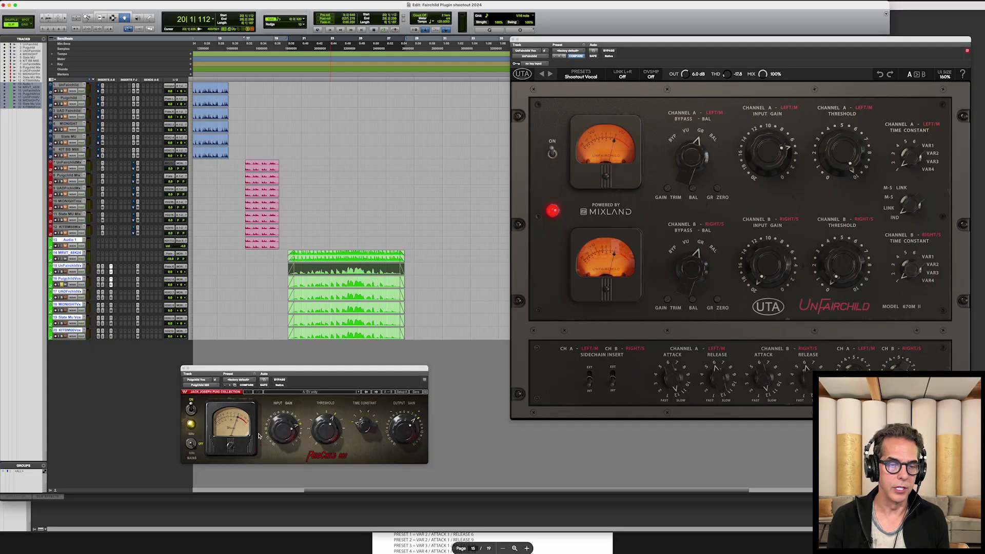
{"action": "mouse_move", "coordinate": [322, 429]}
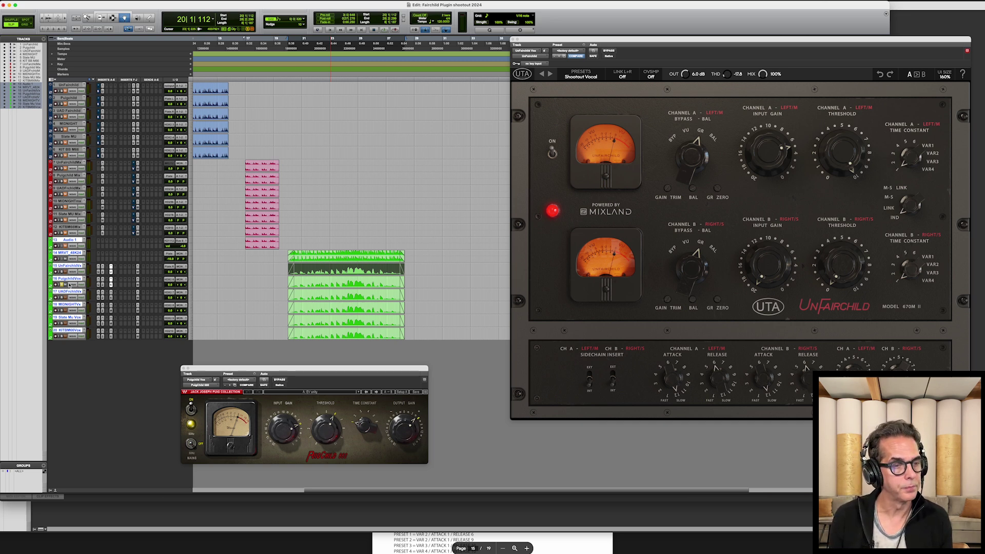
{"action": "left_click", "coordinate": [183, 369]}
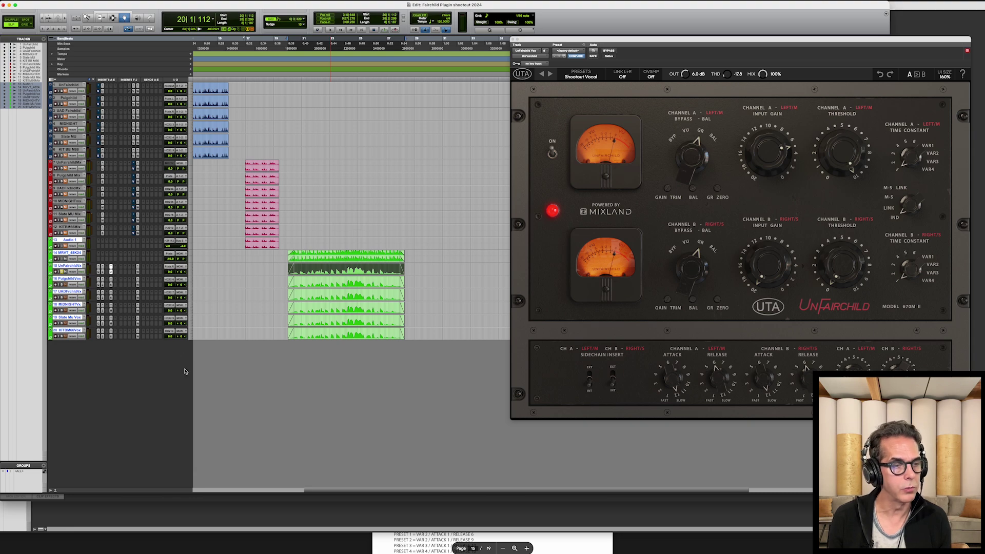
Step: Open the UAD Fairchild 660 below the vocal clips, audition the vocal section through it and UnFairchild, and close its window
{"action": "left_click", "coordinate": [110, 298]}
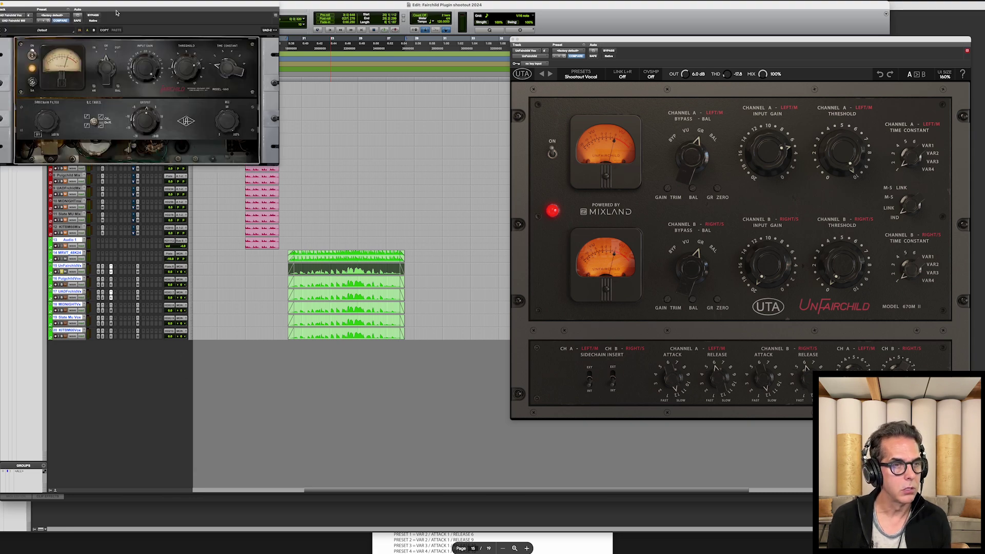
{"action": "left_click_drag", "start_coordinate": [115, 5], "coordinate": [293, 315]}
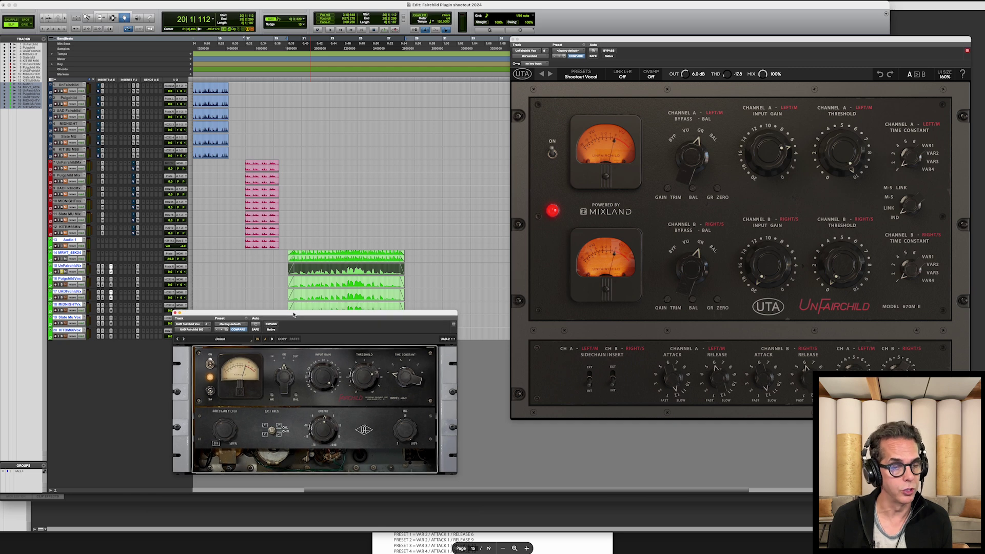
{"action": "left_click_drag", "start_coordinate": [233, 316], "coordinate": [256, 322]}
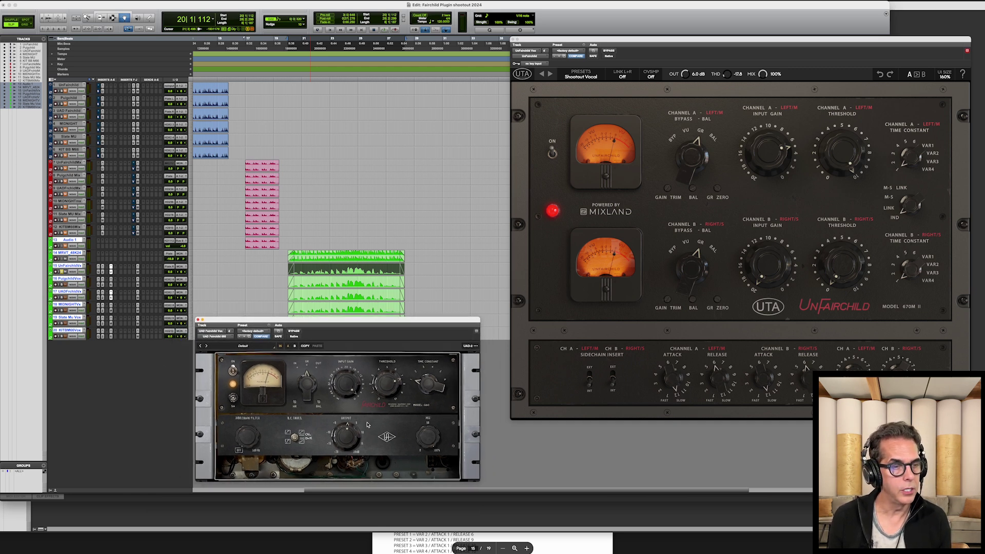
{"action": "key", "text": "space"}
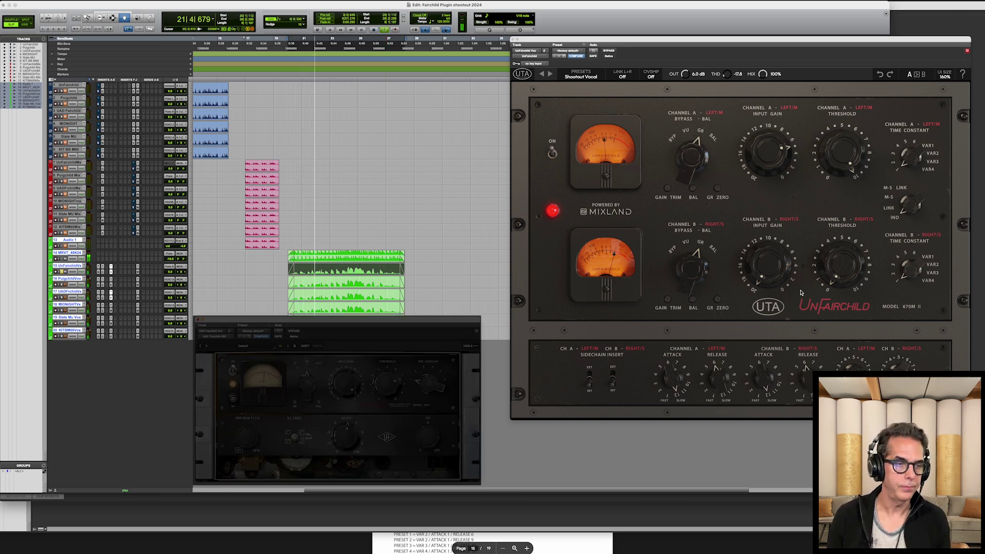
{"action": "left_click", "coordinate": [61, 298]}
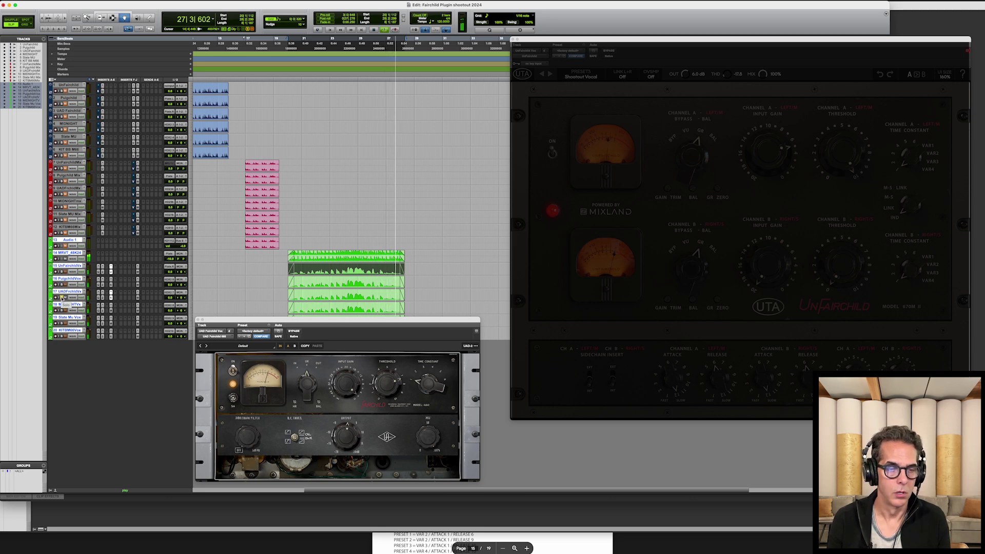
{"action": "key", "text": "space"}
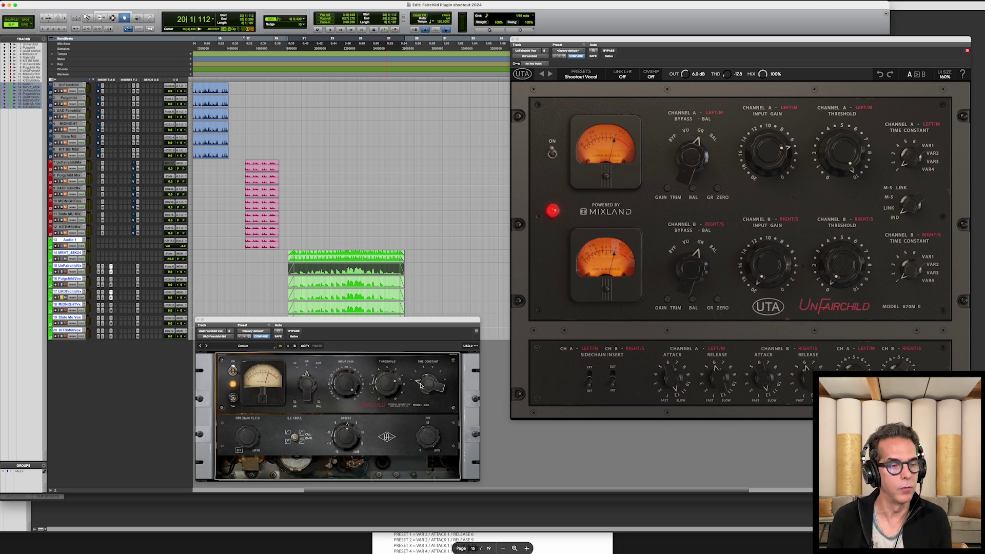
{"action": "left_click", "coordinate": [199, 321]}
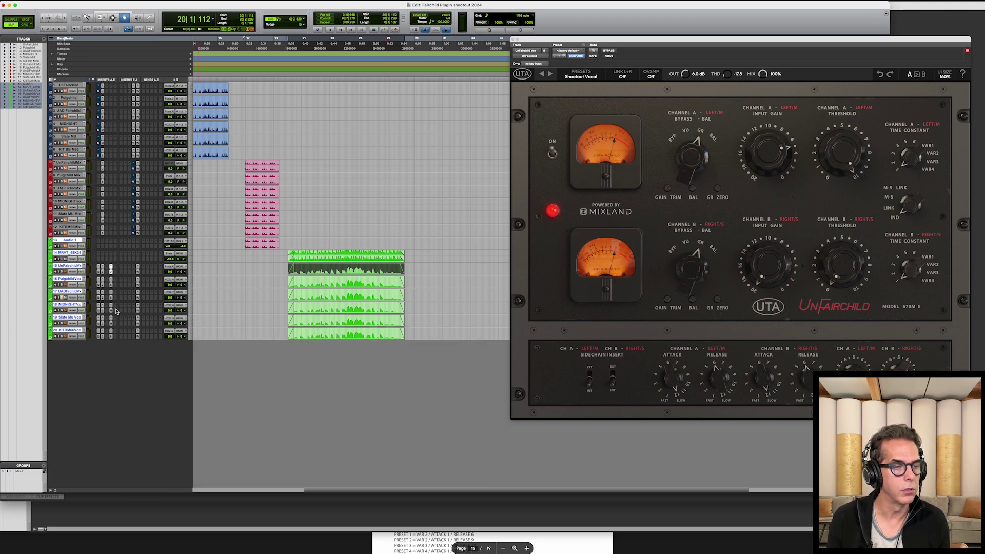
Step: Open the MIDNIGHT compressor on its vocal track, compare it with UnFairchild while playing the vocal section, and close its window
{"action": "left_click", "coordinate": [111, 311]}
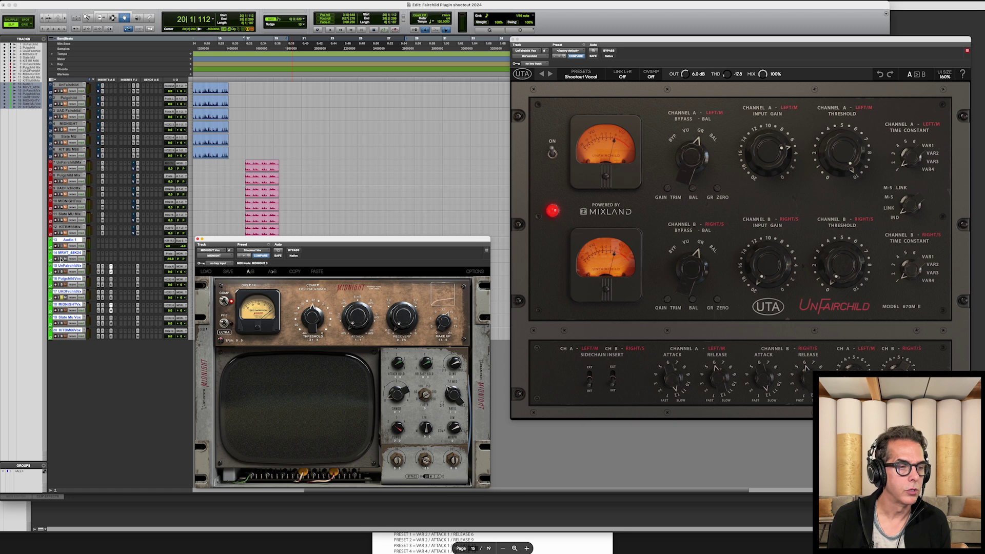
{"action": "left_click", "coordinate": [62, 272]}
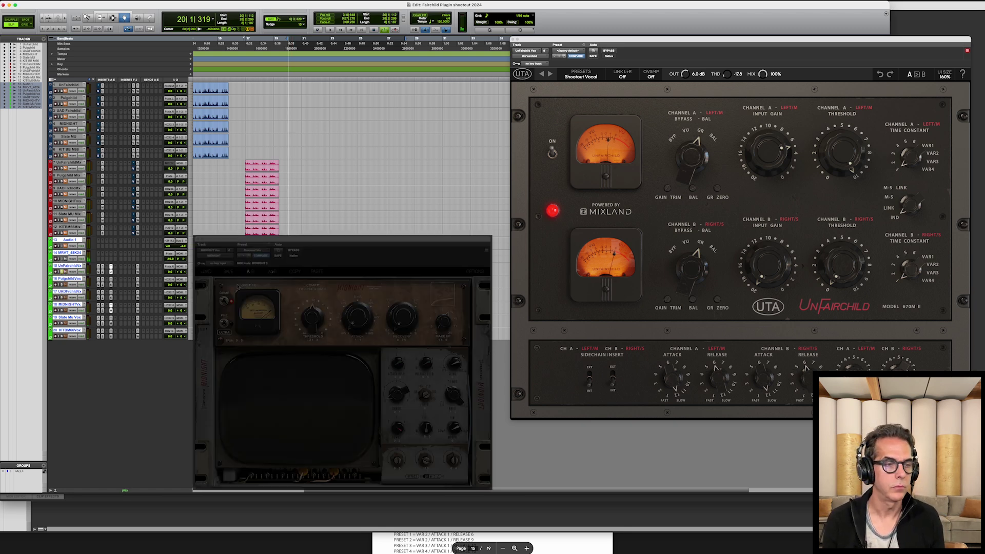
{"action": "left_click", "coordinate": [62, 309]}
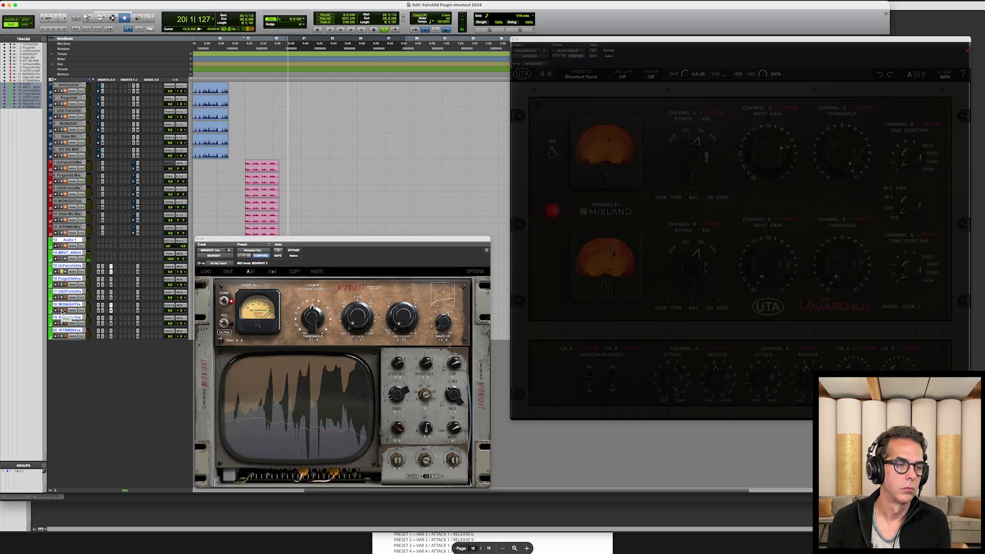
{"action": "left_click", "coordinate": [61, 312]}
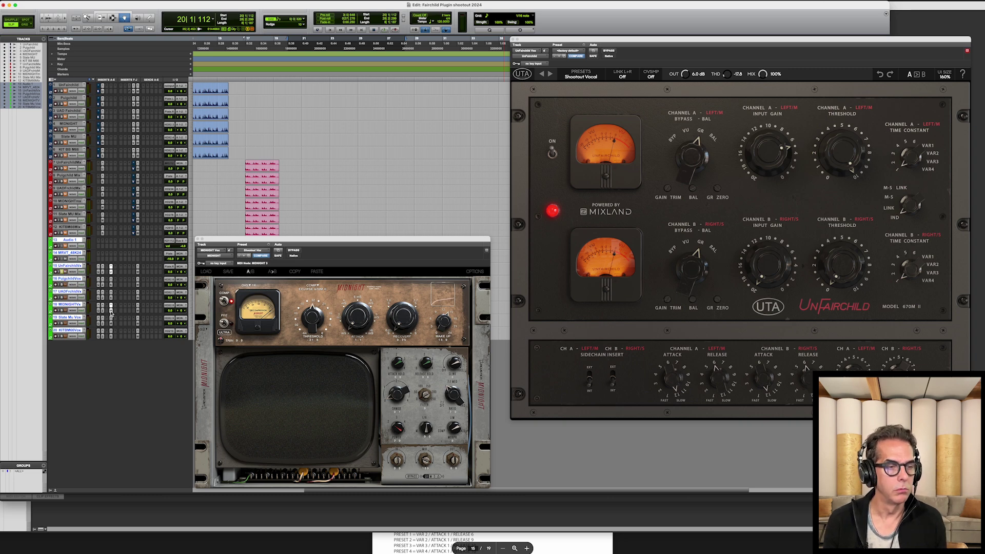
{"action": "left_click", "coordinate": [198, 240]}
Step: Open the Slate Digital Mu compressor on its vocal track, audition the vocal section through UnFairchild and it, and close its window
{"action": "left_click", "coordinate": [112, 320]}
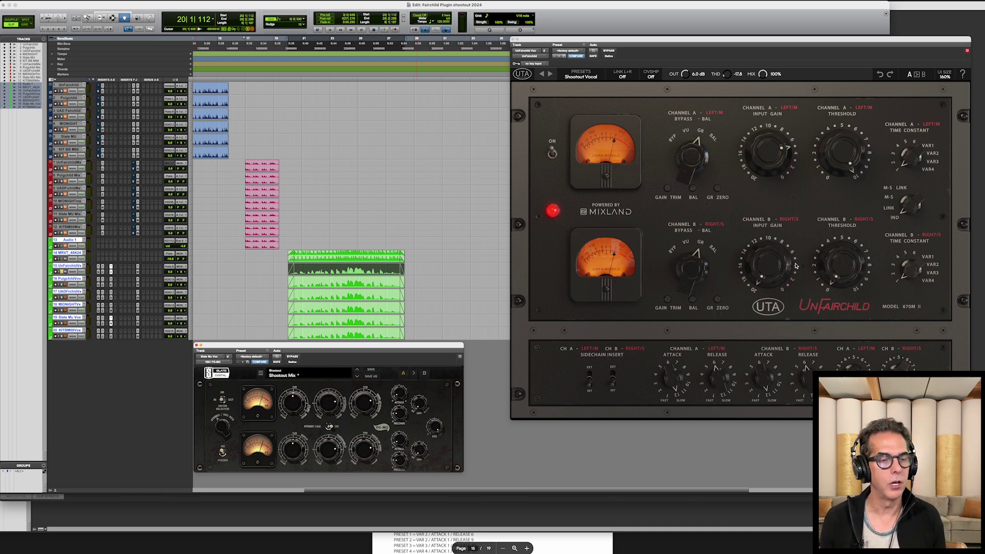
{"action": "key", "text": "space"}
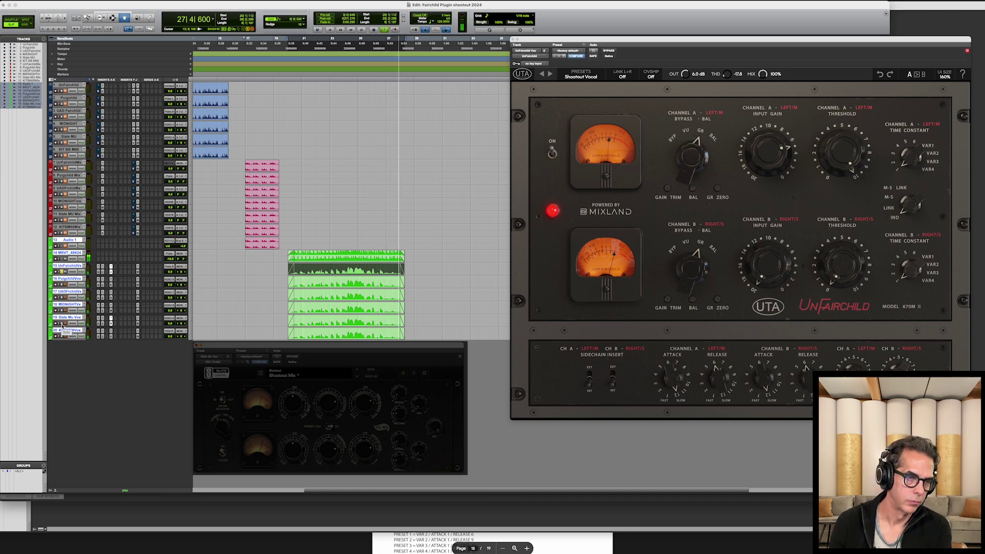
{"action": "left_click", "coordinate": [63, 325]}
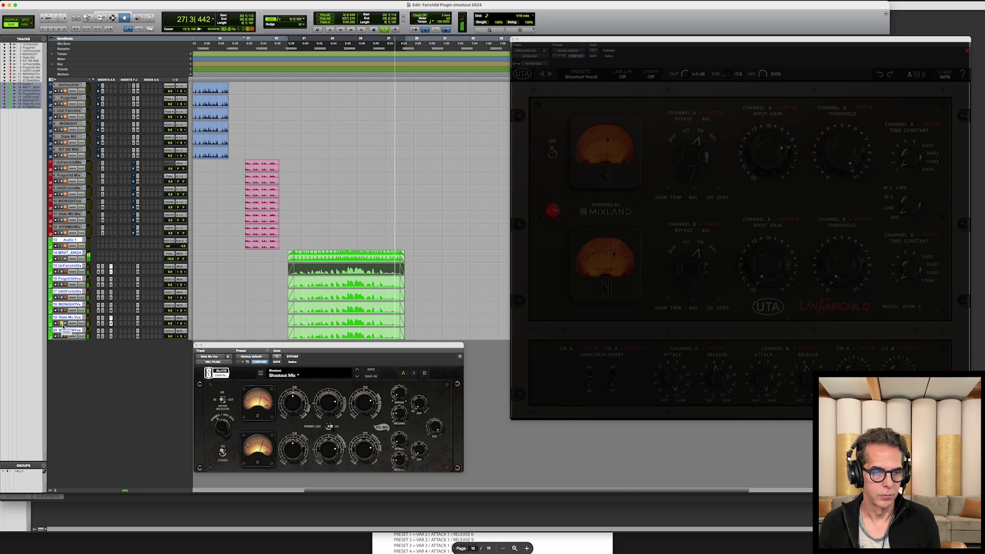
{"action": "key", "text": "space"}
{"action": "left_click", "coordinate": [110, 329]}
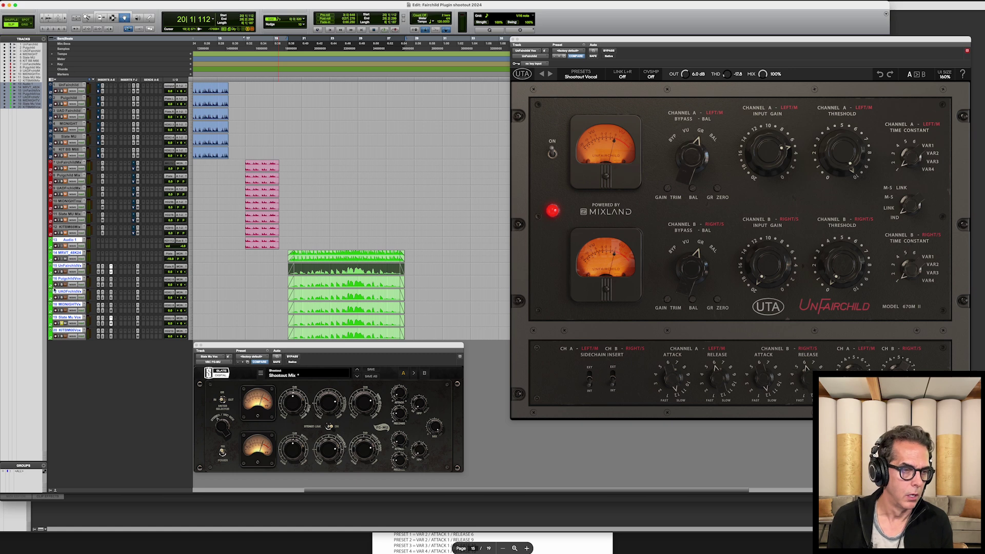
{"action": "left_click", "coordinate": [197, 346]}
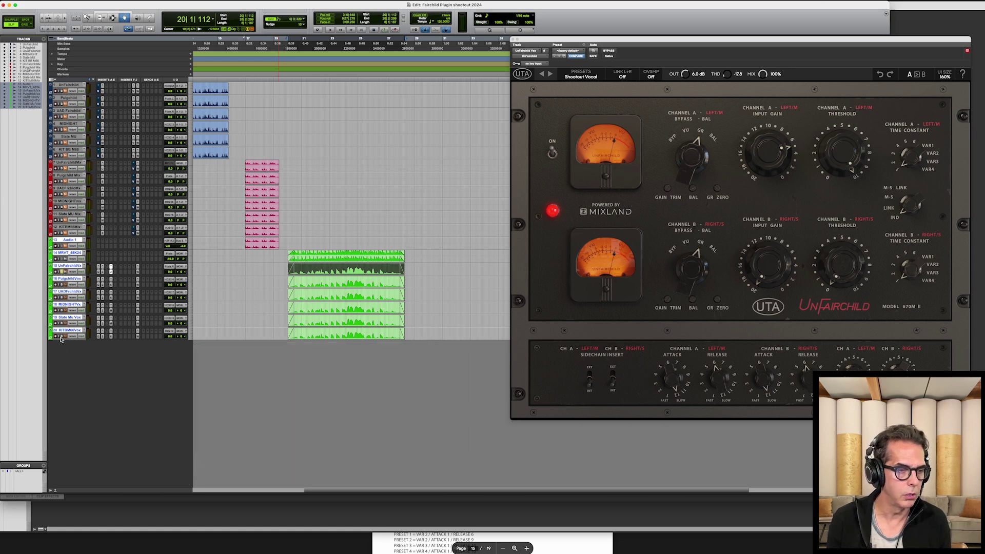
Step: Open the KIT Plugins BB F66 beside UnFairchild, audition the vocal section through both, and check the F66's make-up gain and input gain
{"action": "left_click", "coordinate": [111, 337]}
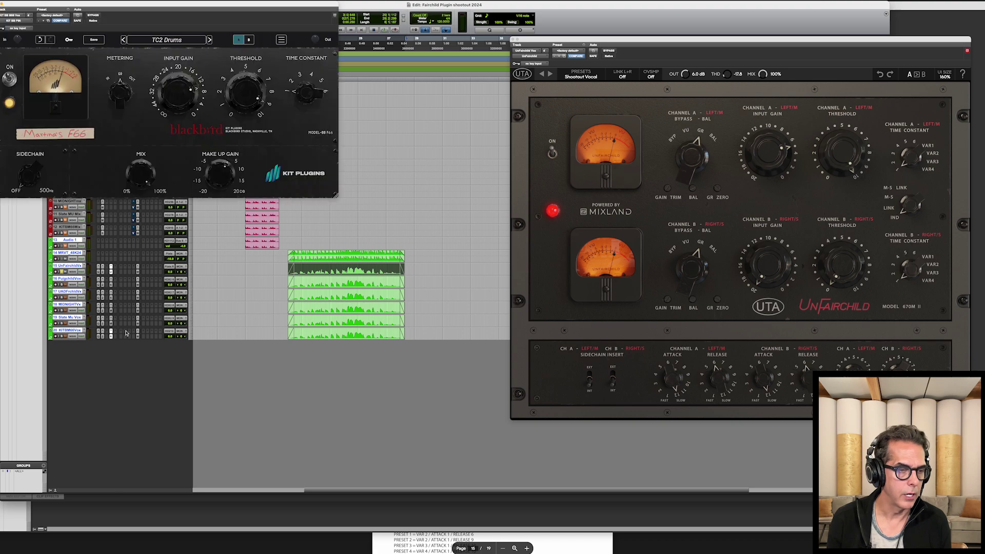
{"action": "left_click_drag", "start_coordinate": [154, 5], "coordinate": [313, 282]}
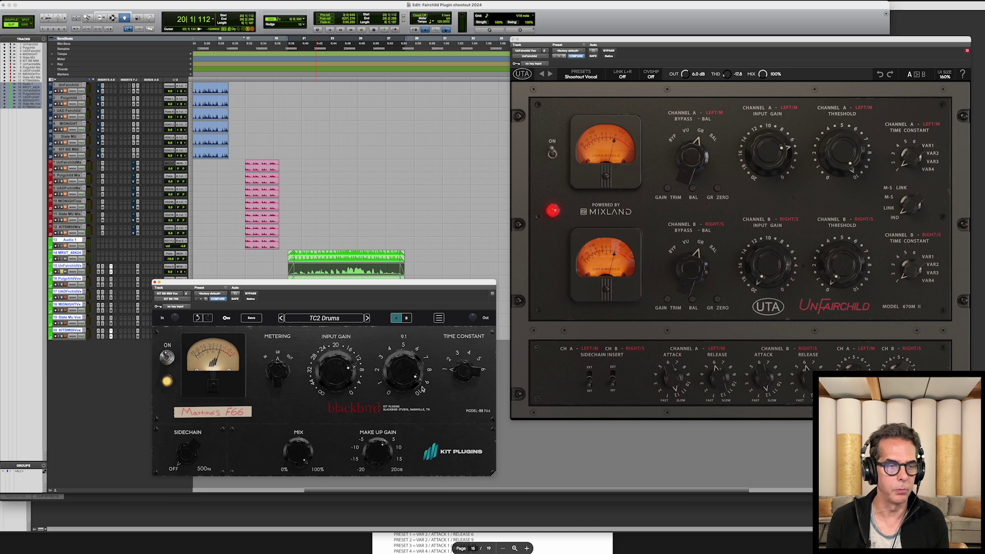
{"action": "key", "text": "space"}
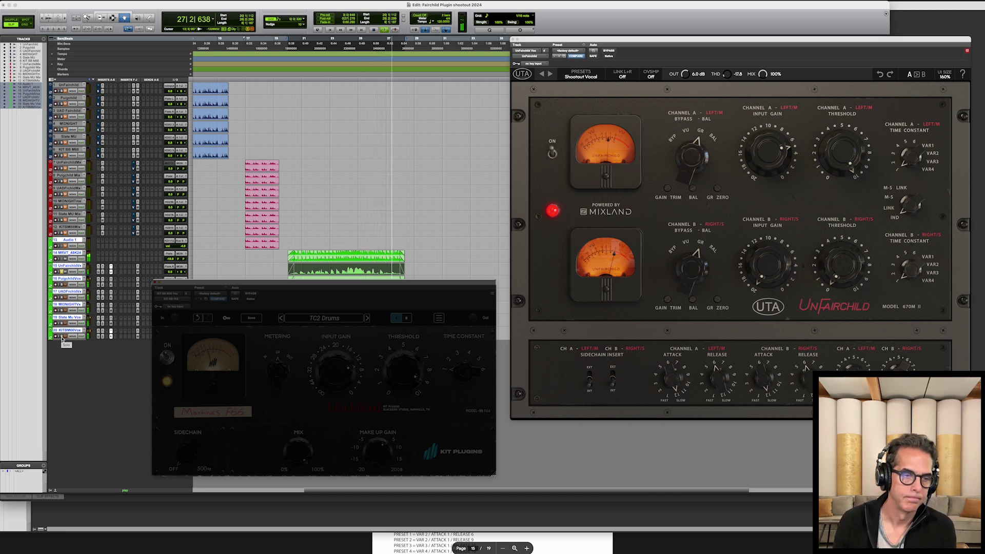
{"action": "left_click", "coordinate": [270, 386]}
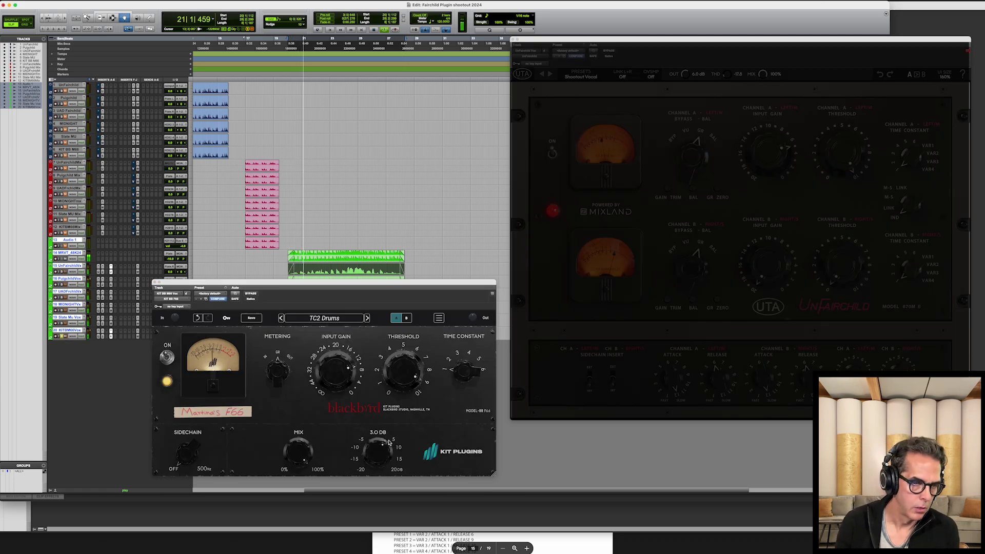
{"action": "mouse_move", "coordinate": [380, 368]}
{"action": "mouse_move", "coordinate": [348, 353]}
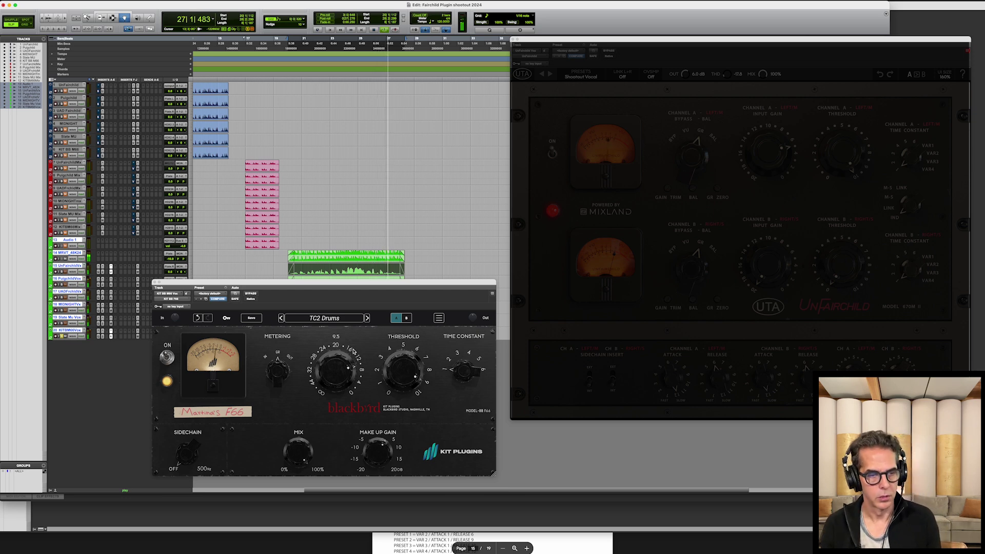
{"action": "key", "text": "space"}
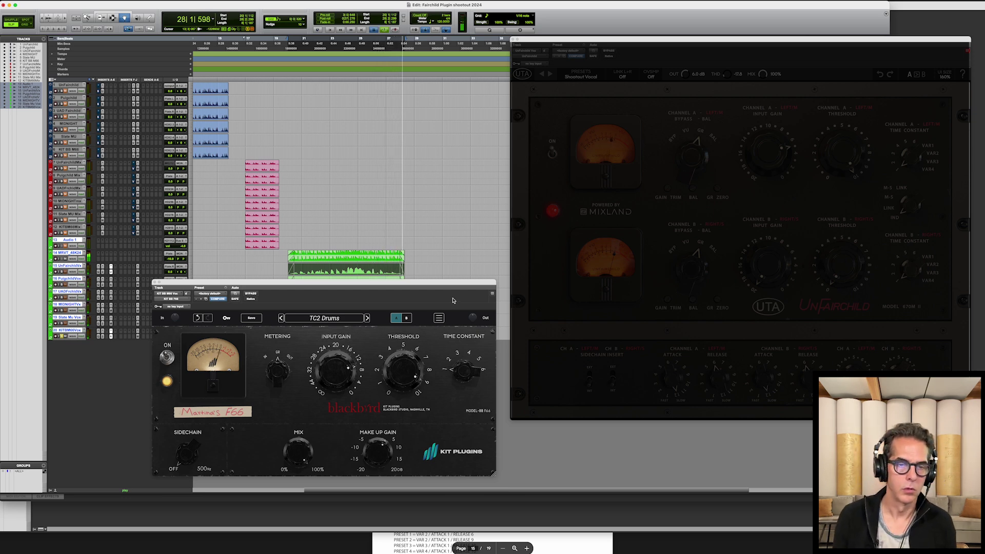